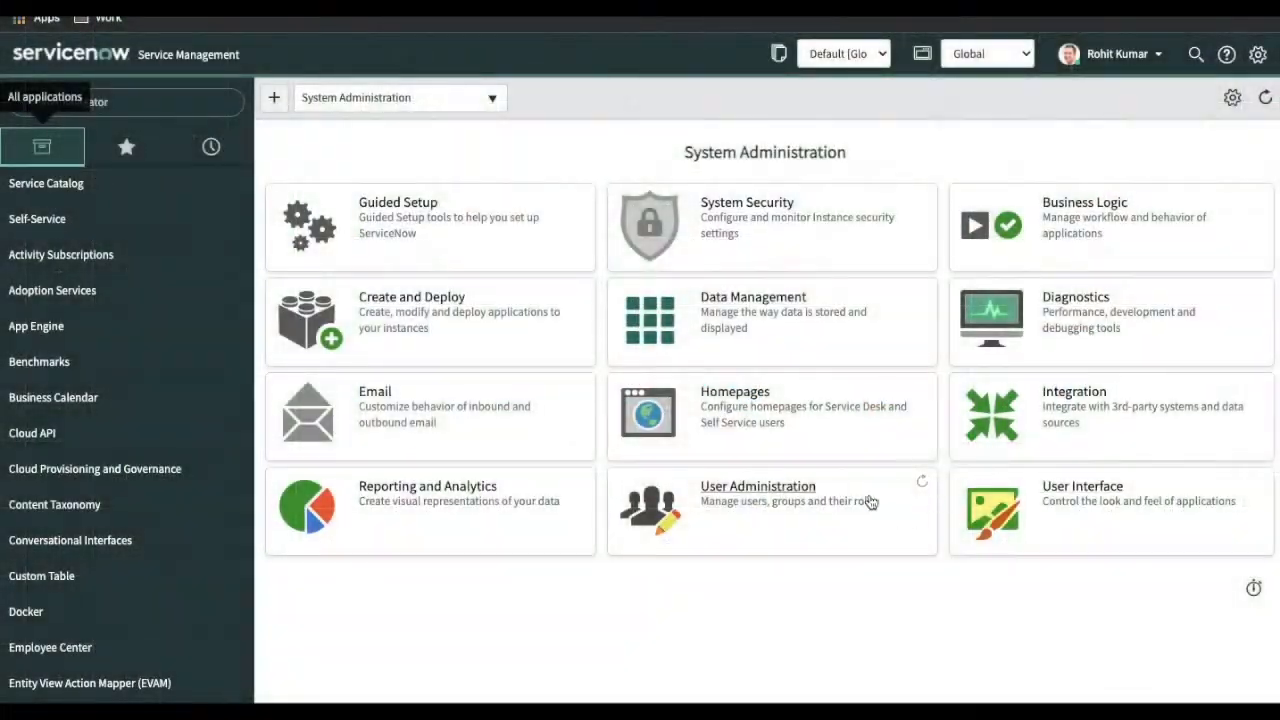
- Filter the navigator for "item de" and open the Item Designer application menu record to check its required roles
left_click(174, 97)
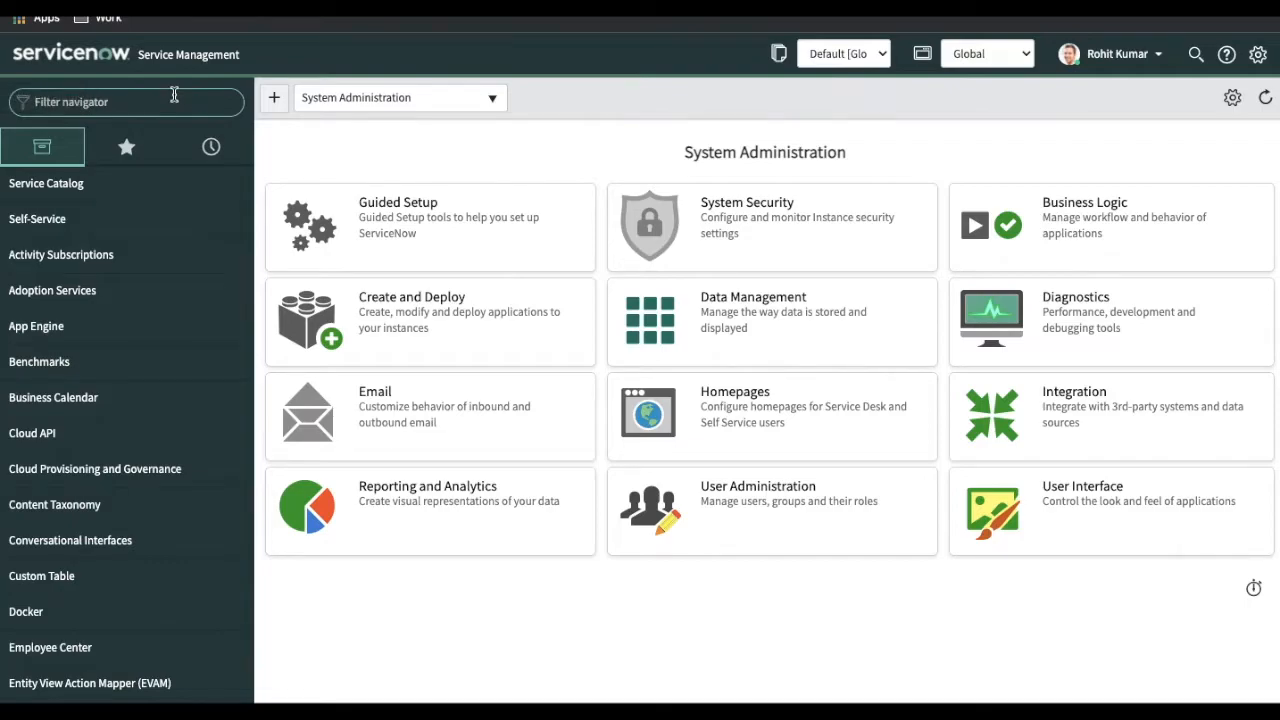
type("item de")
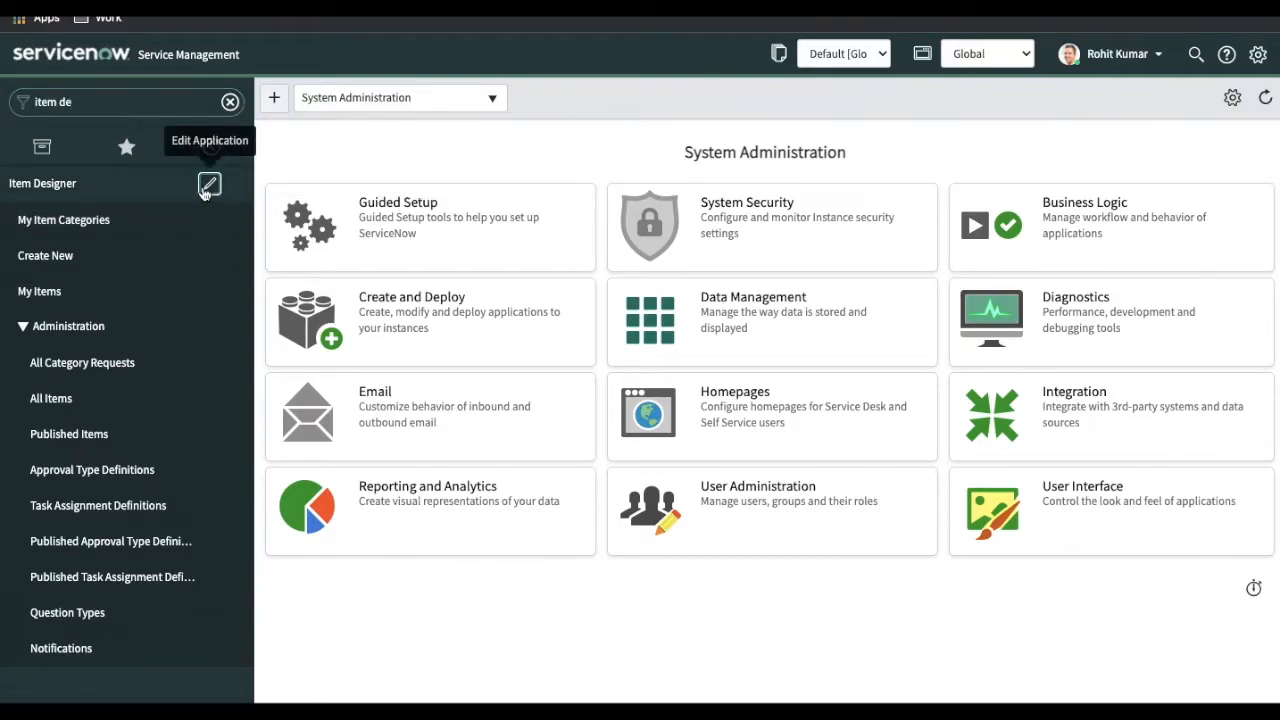
left_click(208, 185)
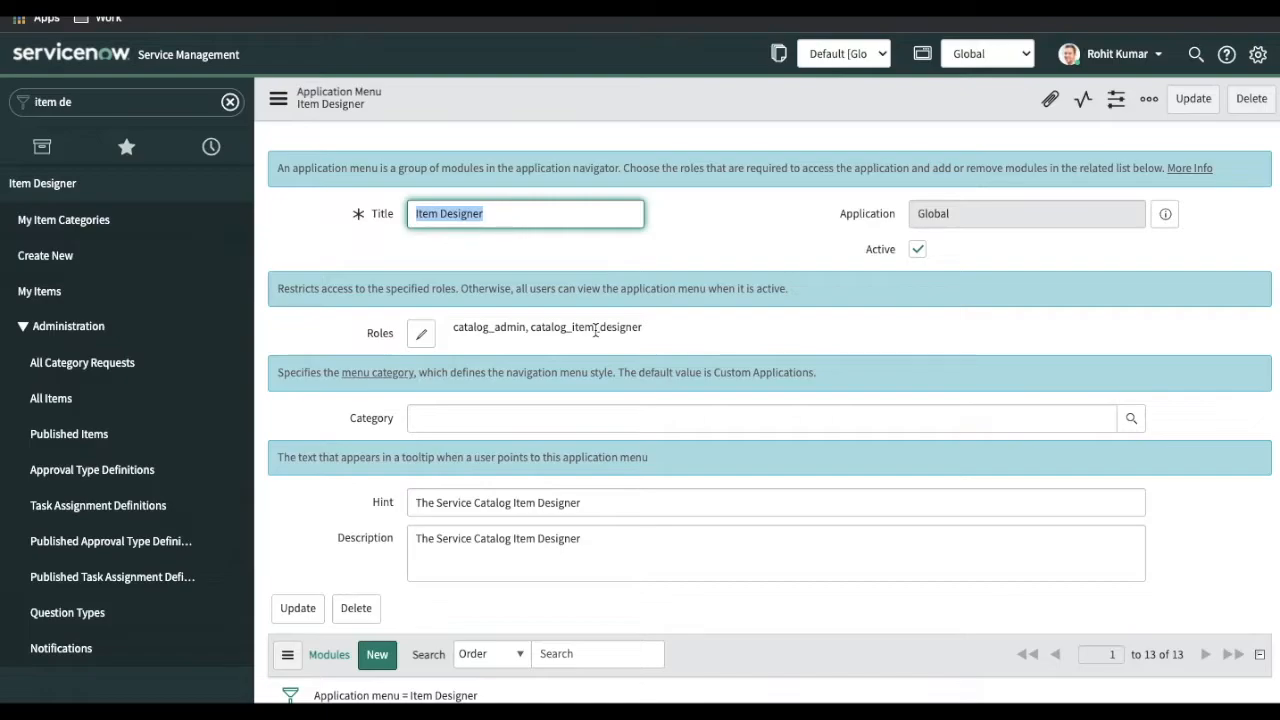
- Start a new category request from My Item Categories and look through the request form
left_click(101, 229)
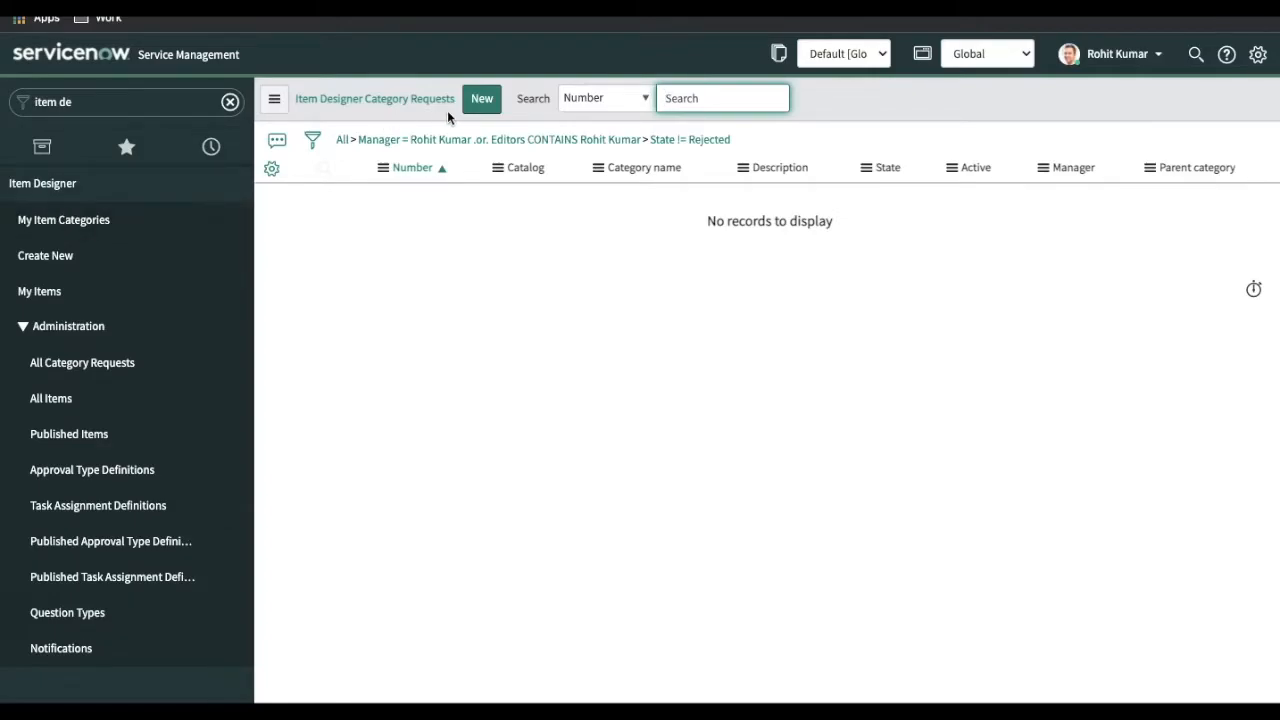
left_click(477, 110)
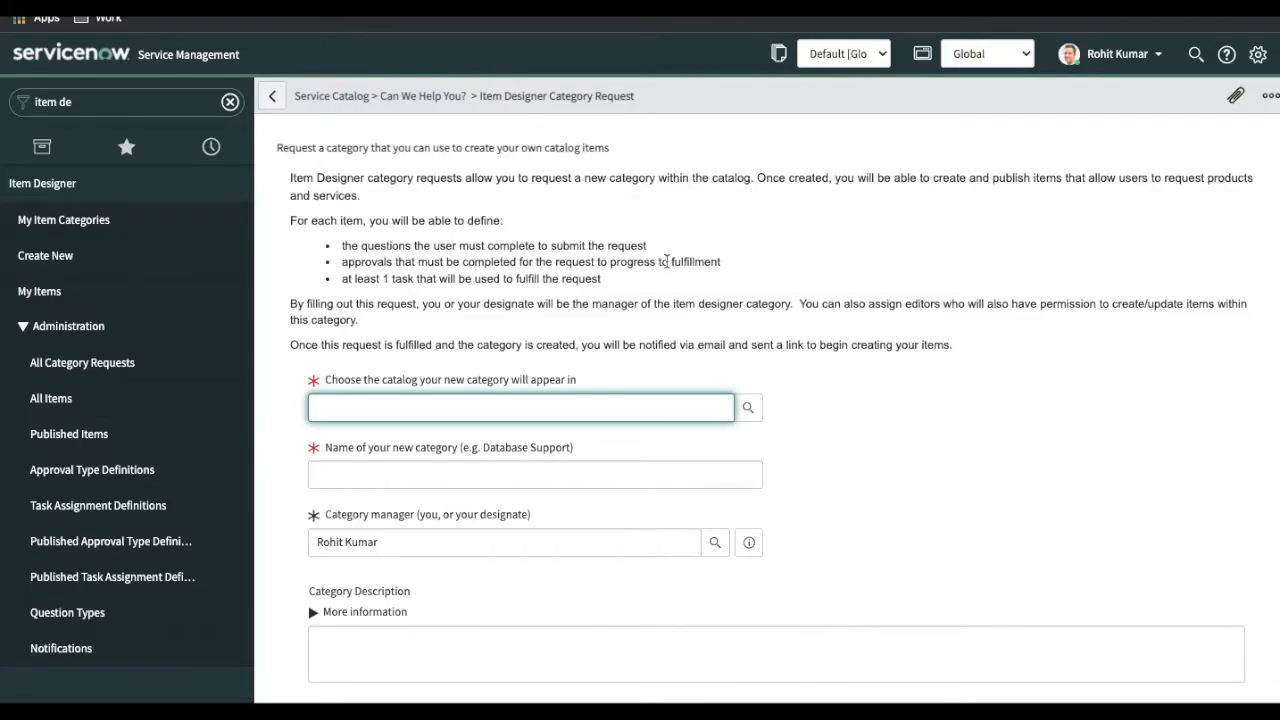
scroll(837, 330, "down", 1)
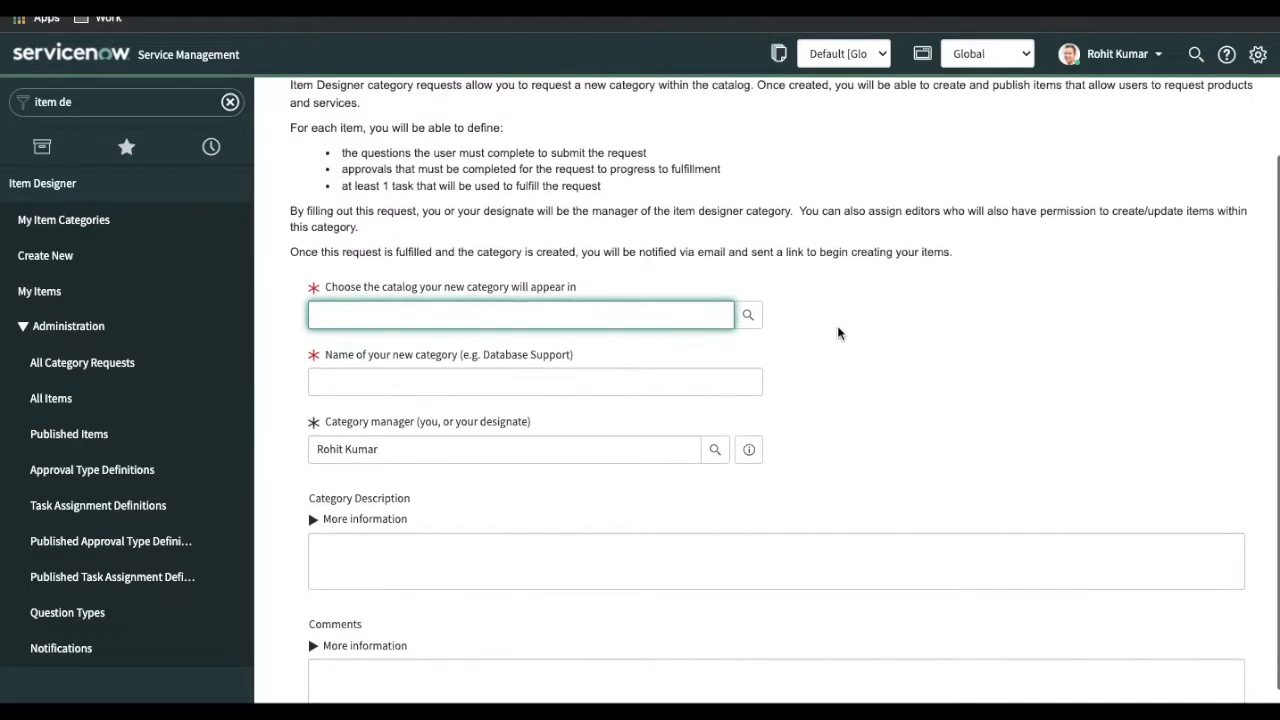
scroll(837, 333, "up", 1)
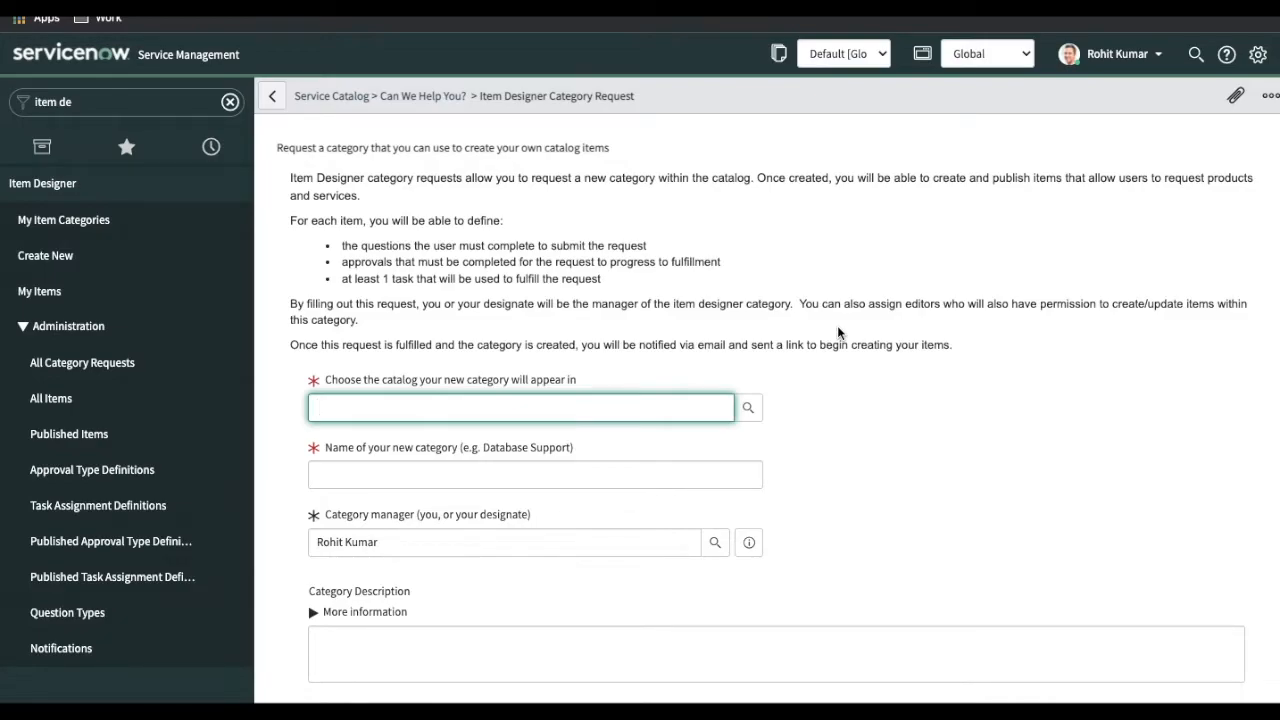
- Set the new category's catalog to Service Catalog and its parent category to Office
scroll(837, 331, "down", 1)
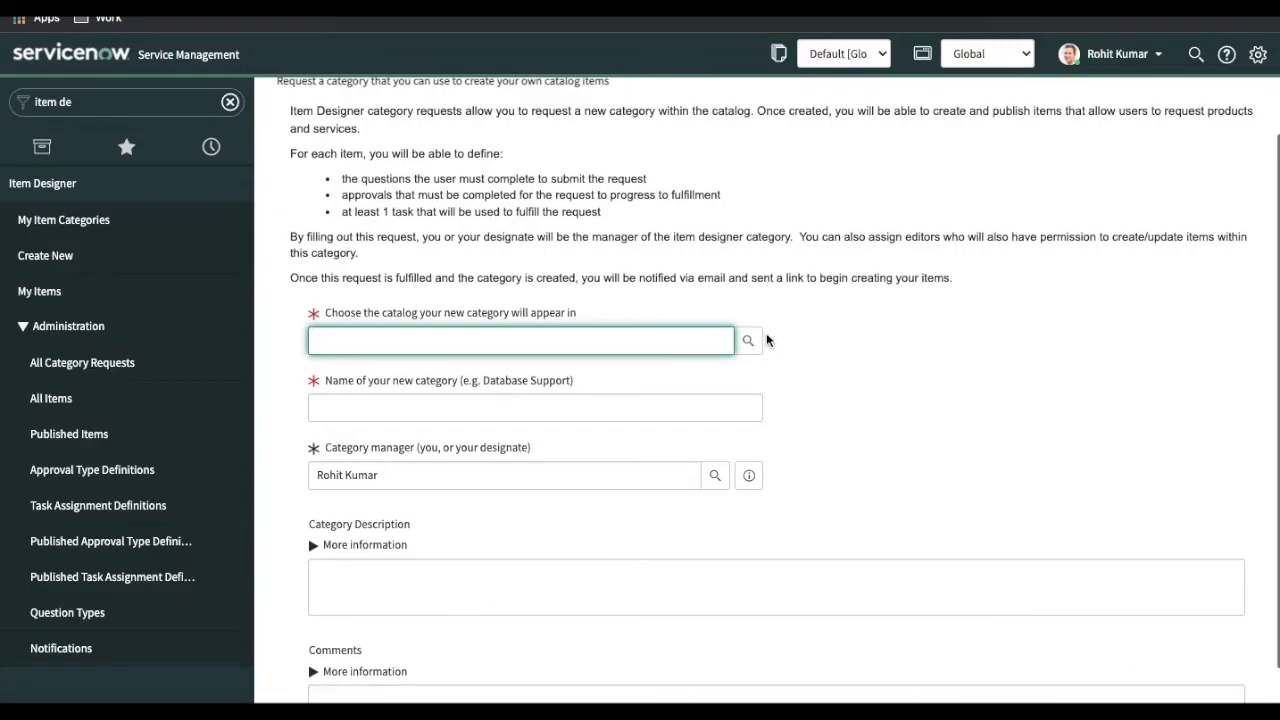
left_click(751, 342)
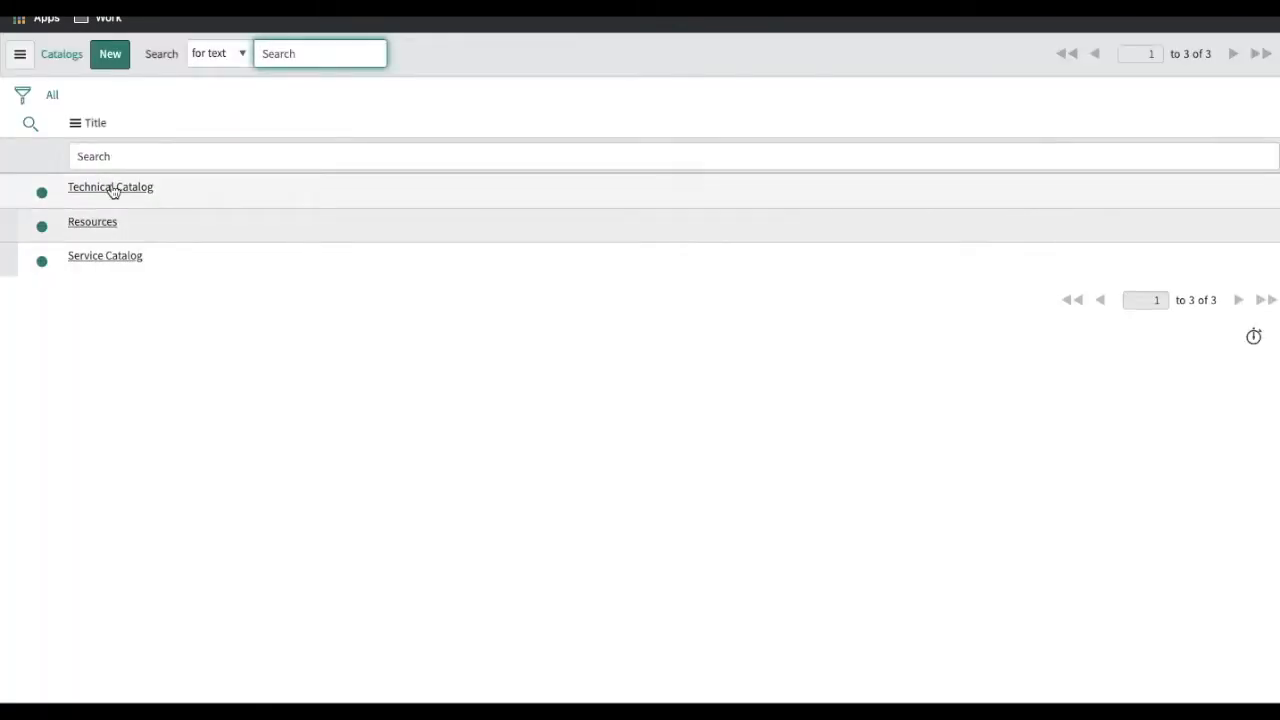
left_click(104, 257)
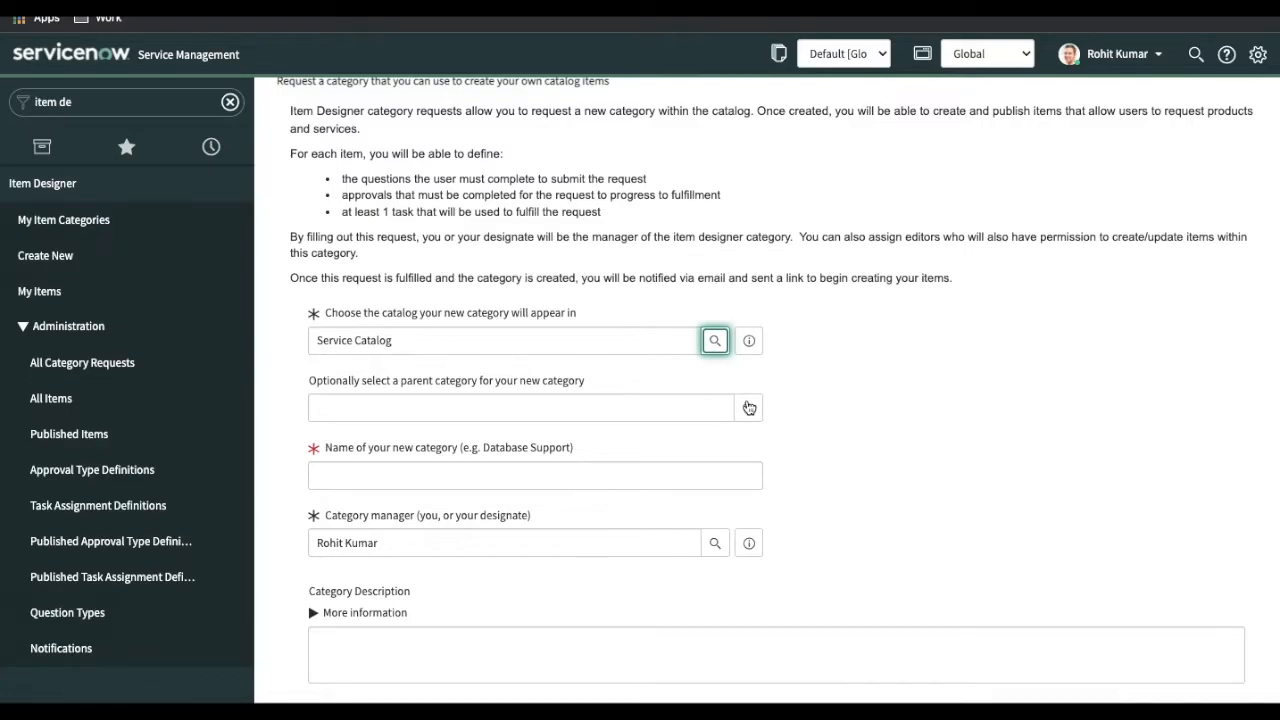
left_click(752, 410)
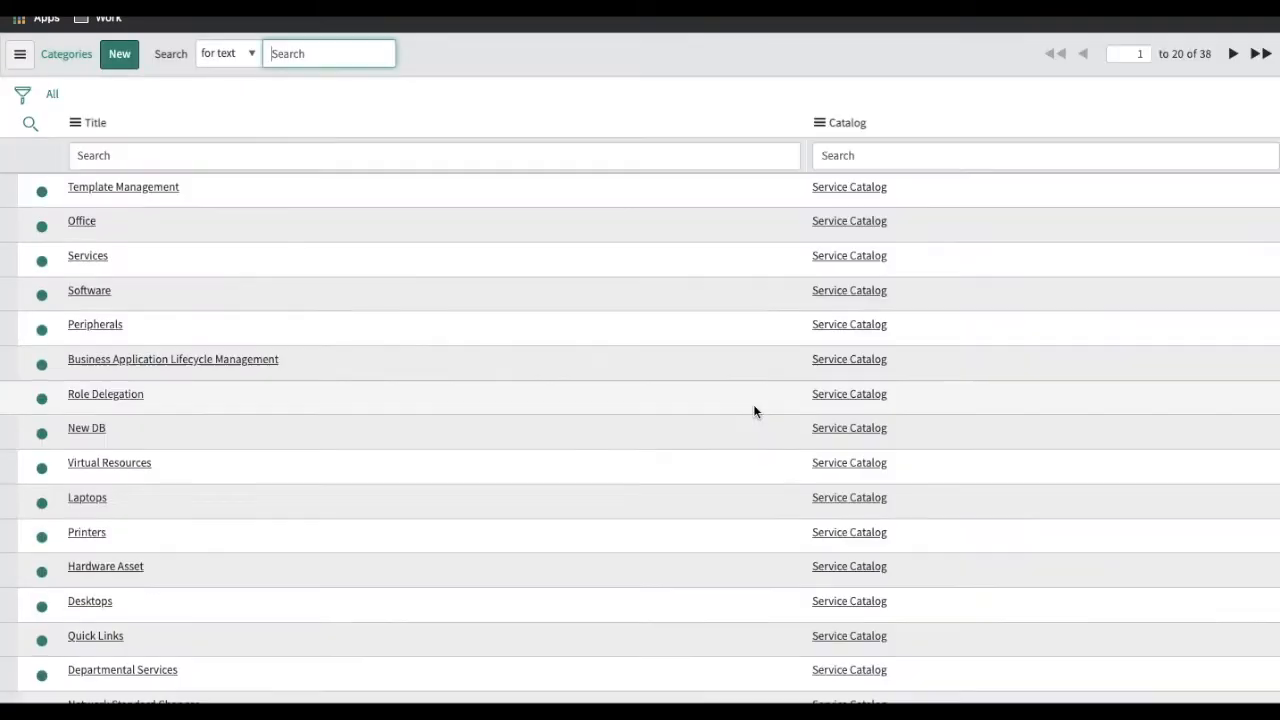
scroll(354, 332, "down", 1)
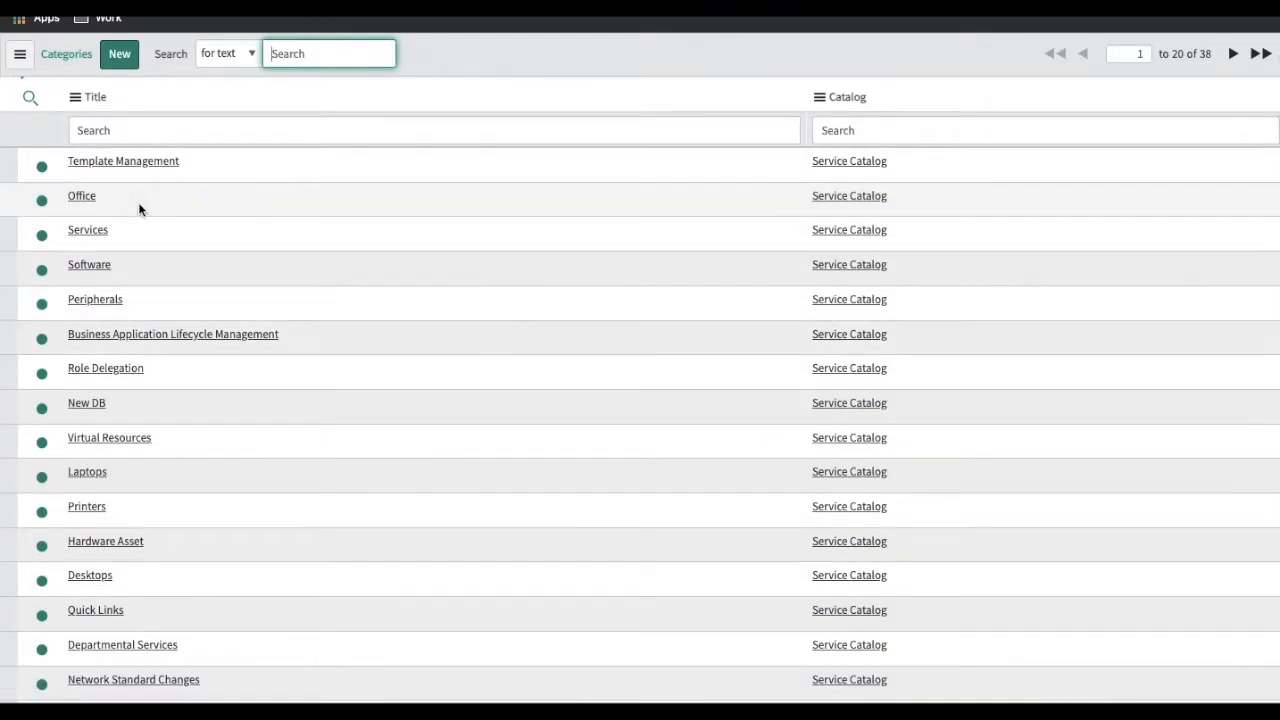
left_click(88, 198)
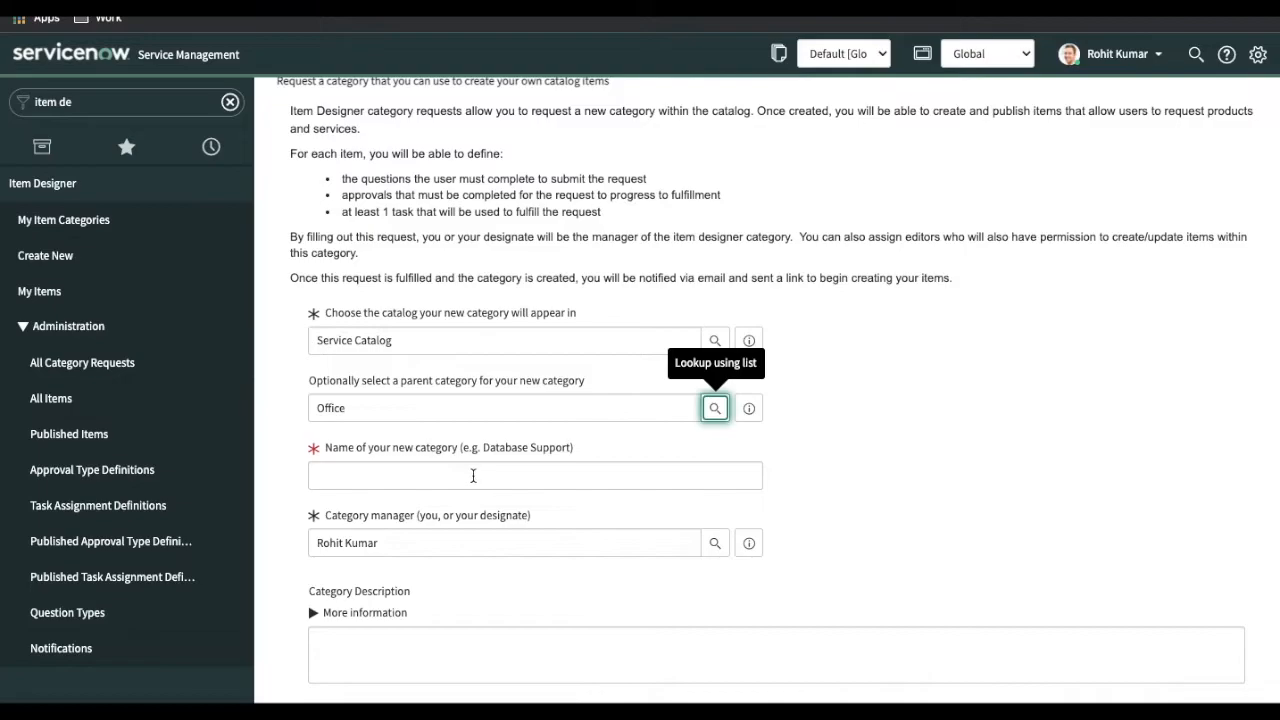
- Name the new category "Database New" and submit the category request
left_click(473, 476)
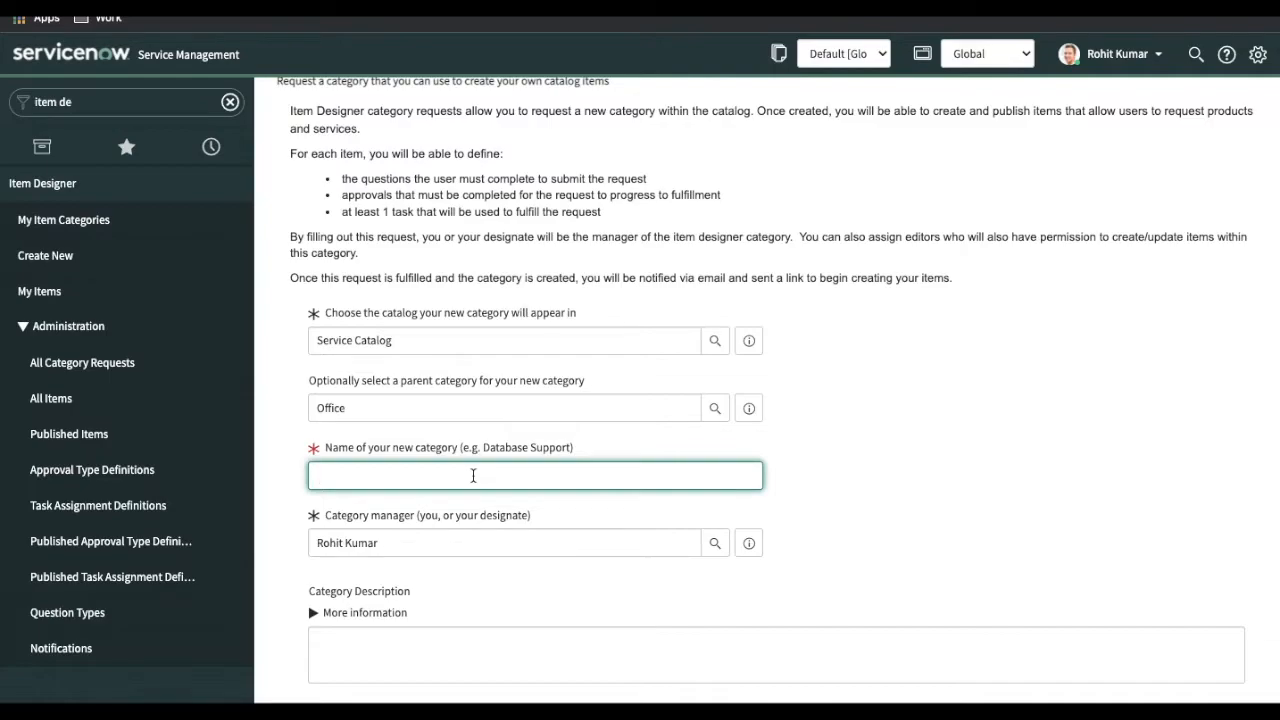
type("Database New")
scroll(839, 630, "down", 2)
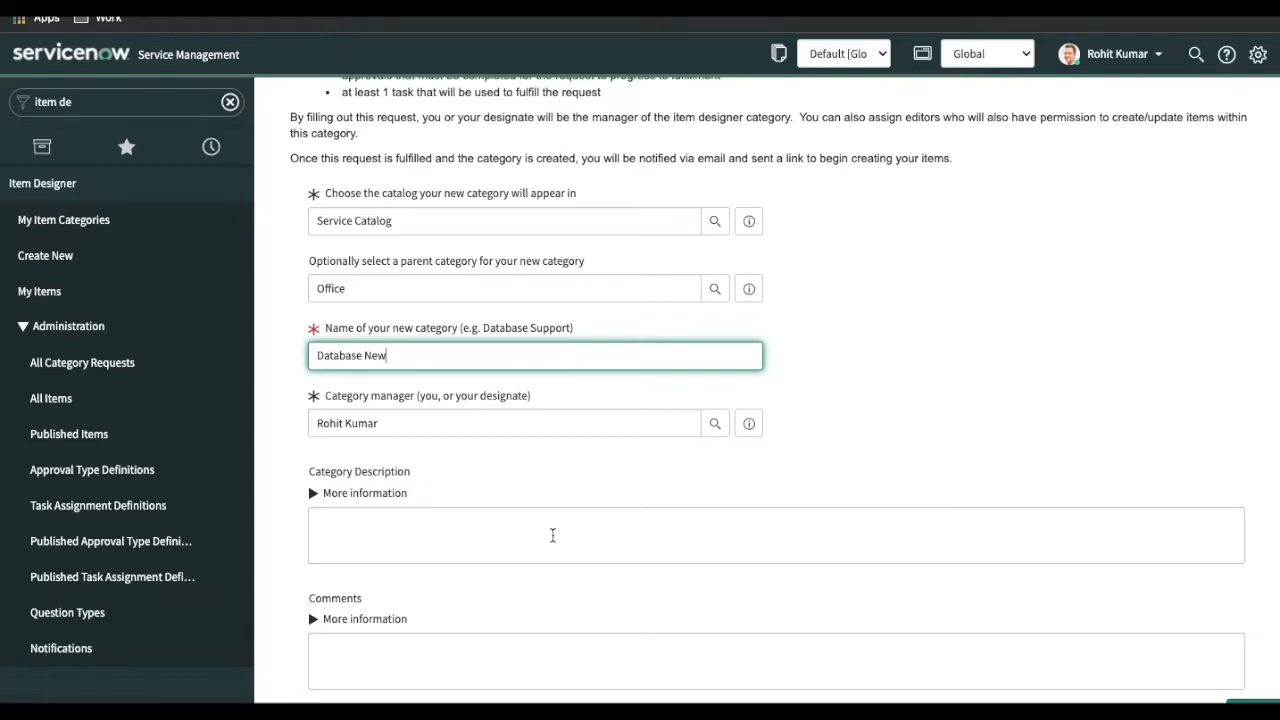
scroll(552, 535, "down", 1)
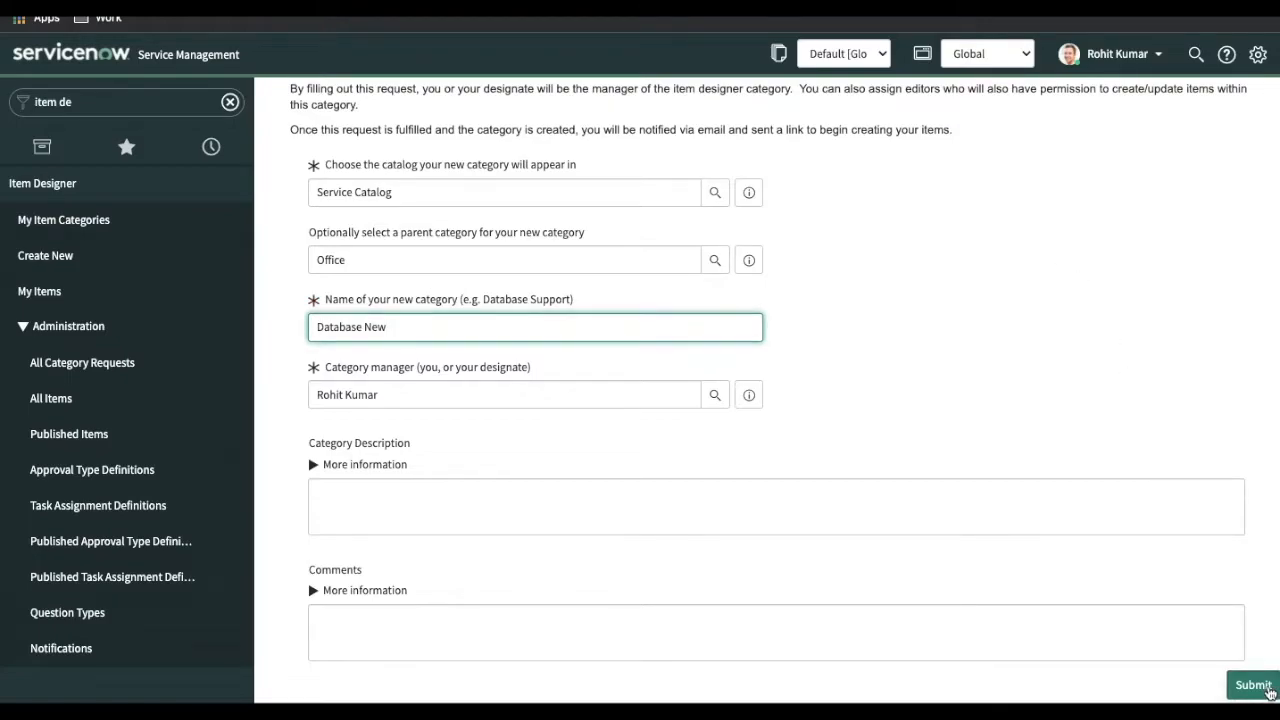
left_click(1266, 690)
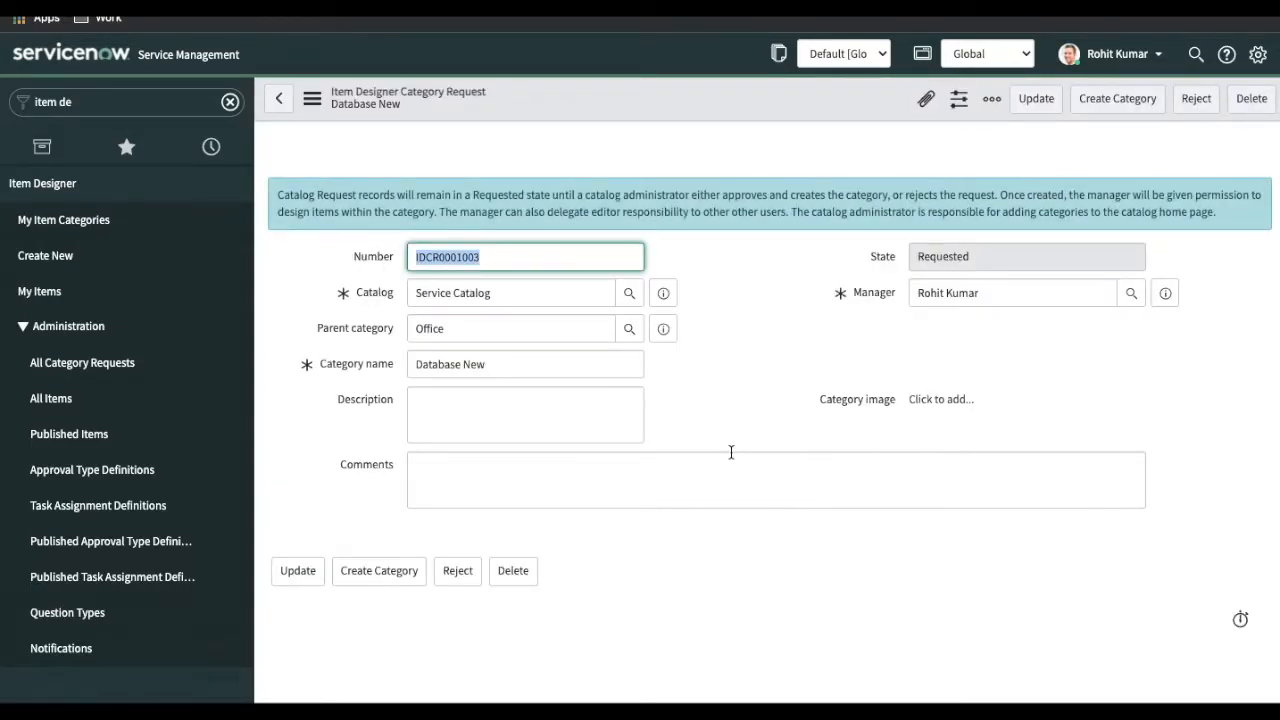
- Open the Database New request from My Item Categories and create the category from it
left_click(100, 228)
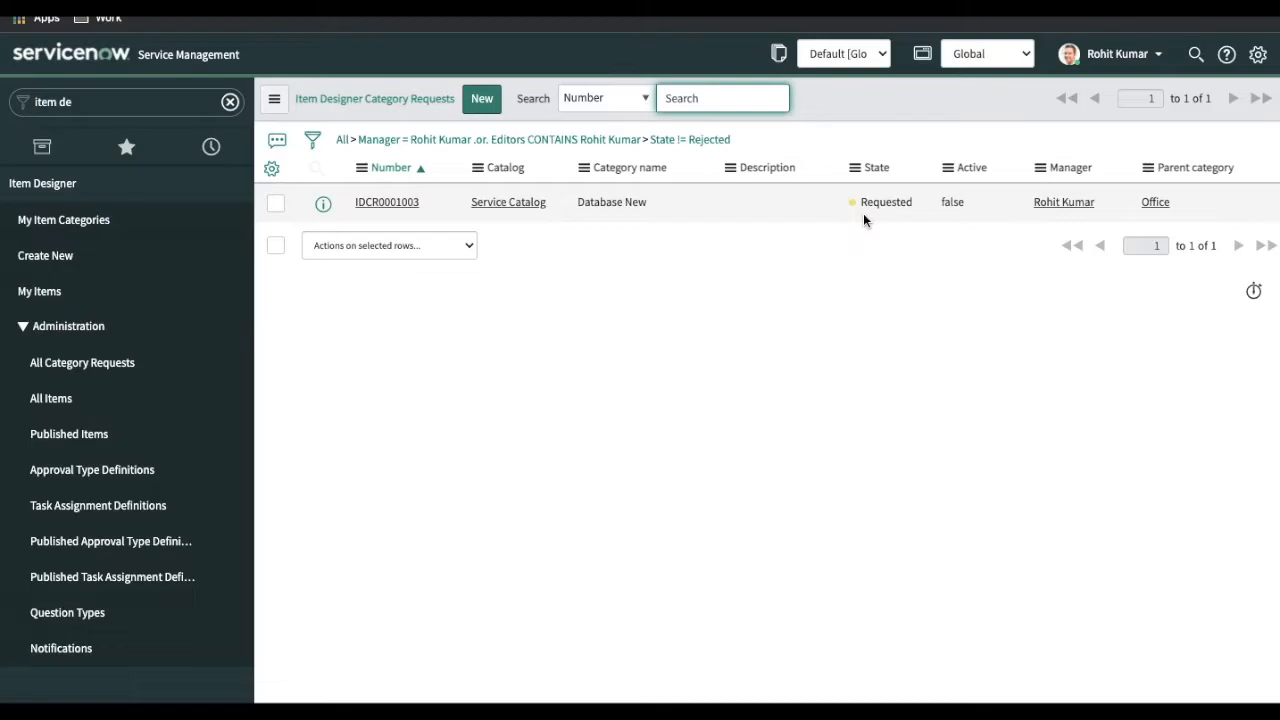
left_click(376, 206)
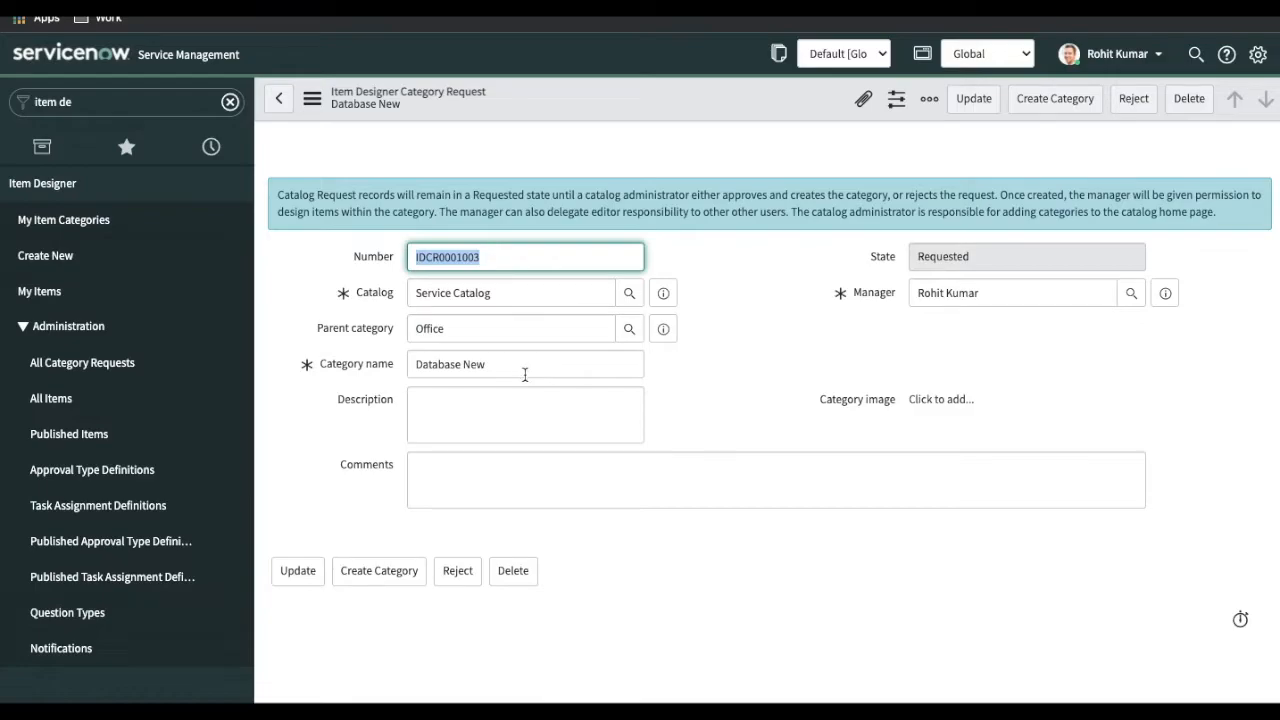
left_click(374, 574)
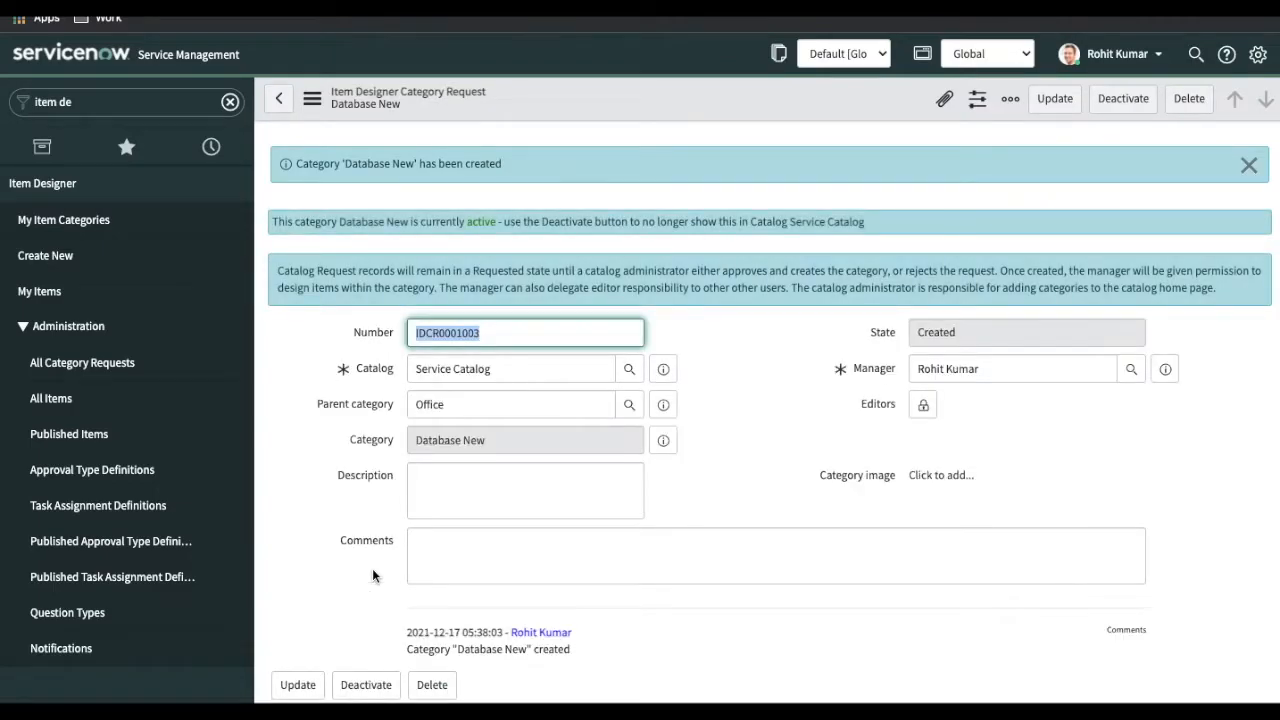
- Preview the Database New category record from the category request and close the preview
scroll(372, 568, "down", 1)
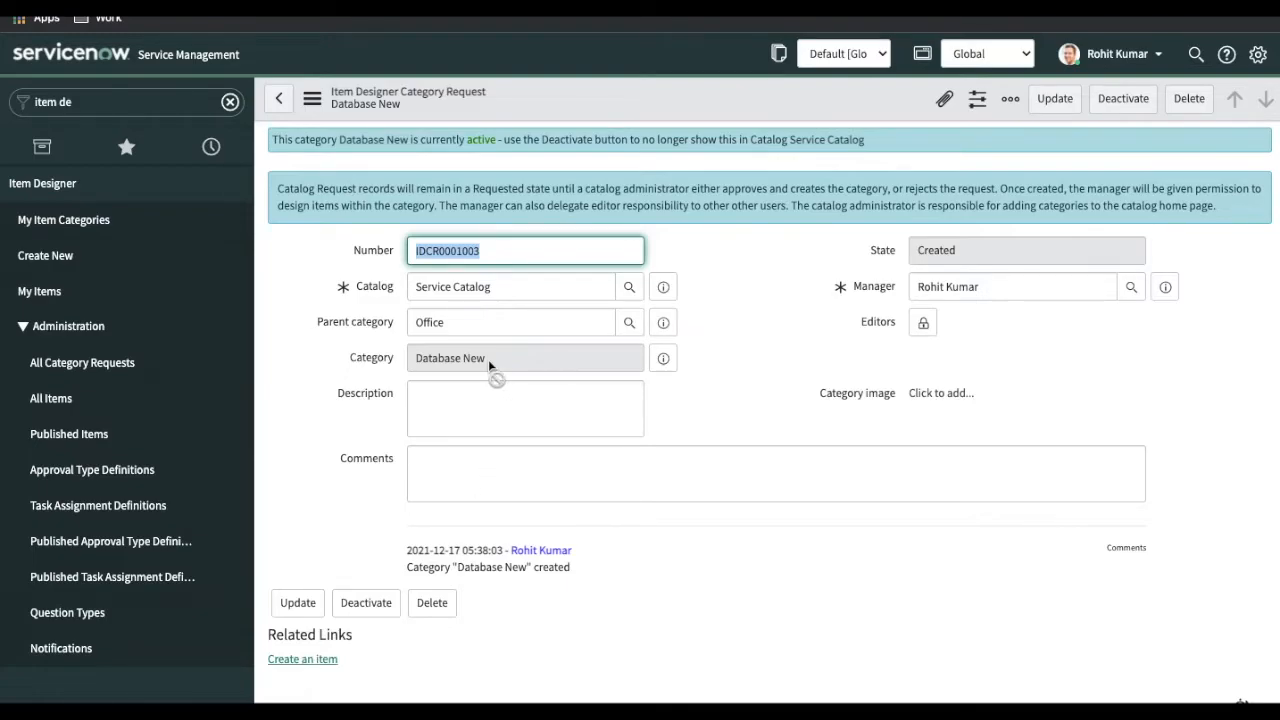
left_click(663, 358)
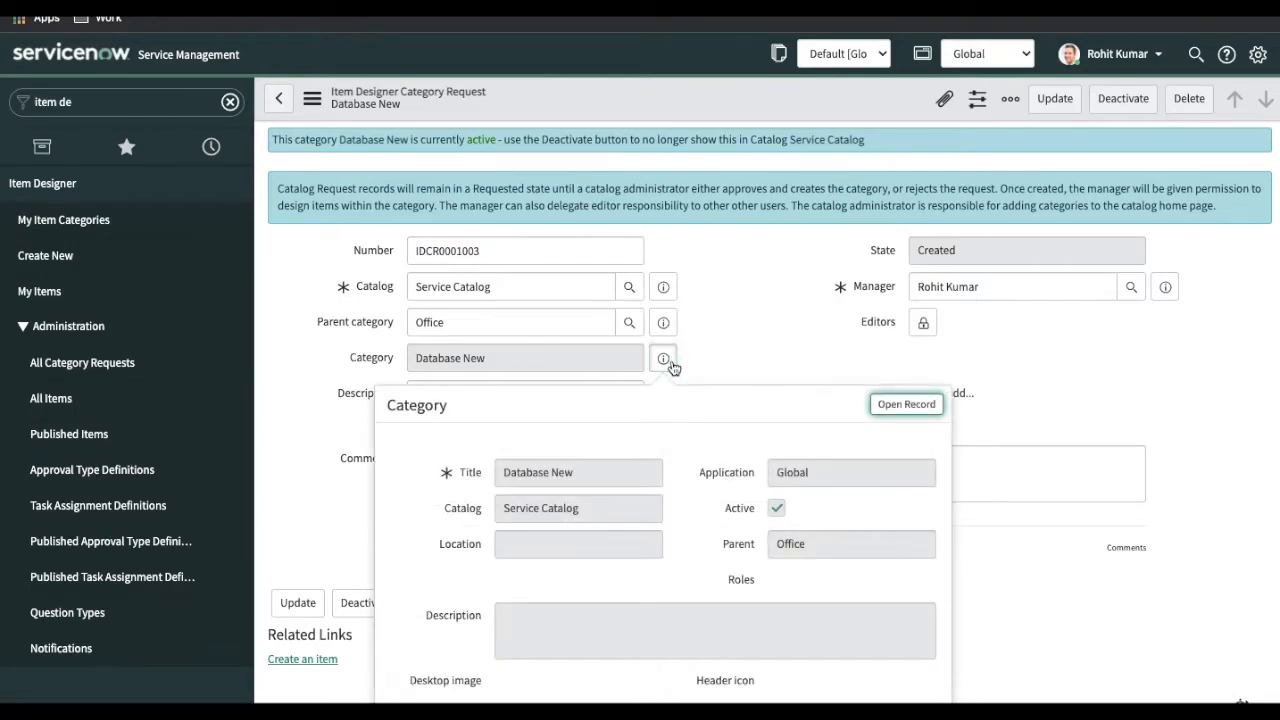
left_click(729, 342)
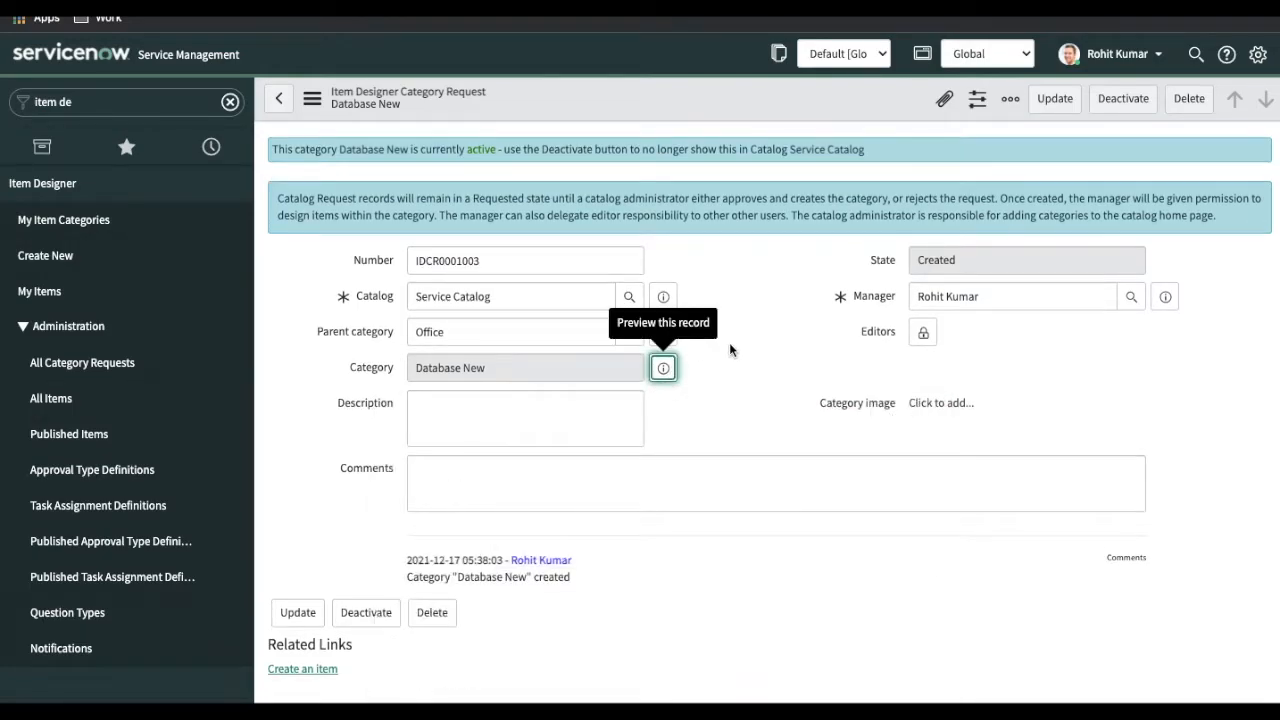
- Create an item from the category request, name it "Create new database instance", and keep its availability as Desktop Only
left_click(309, 676)
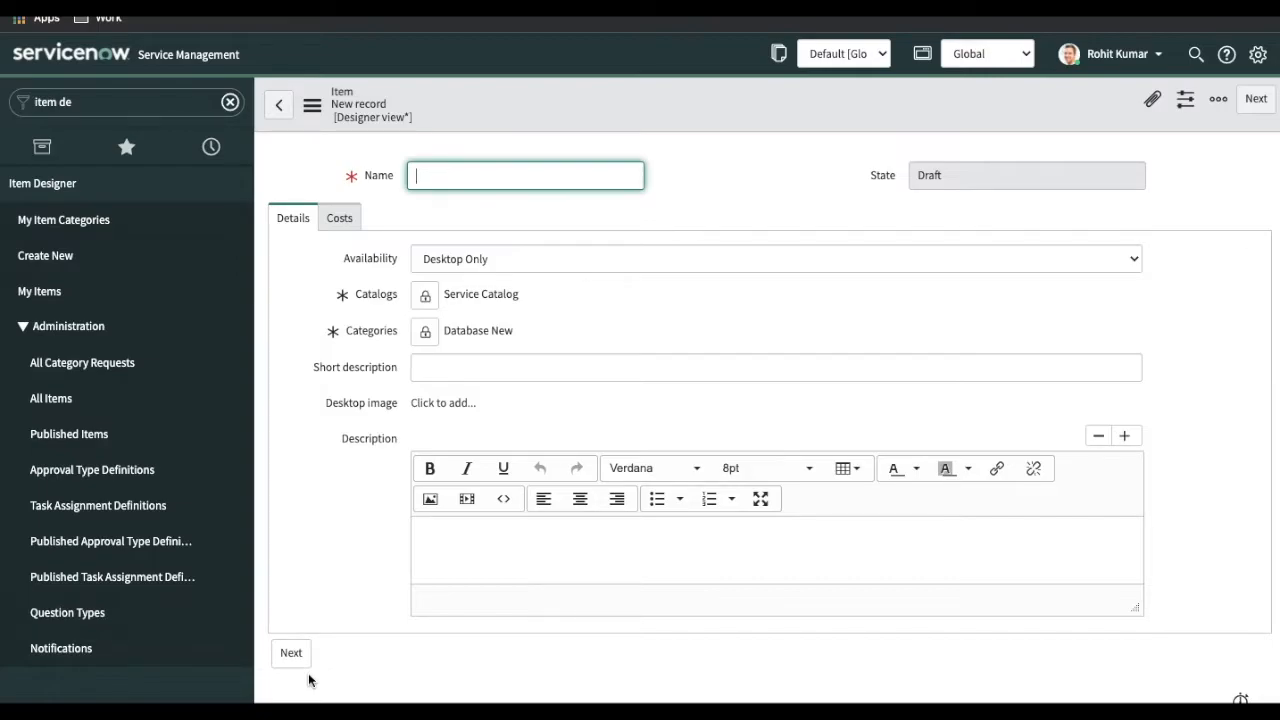
type("Create new database instance")
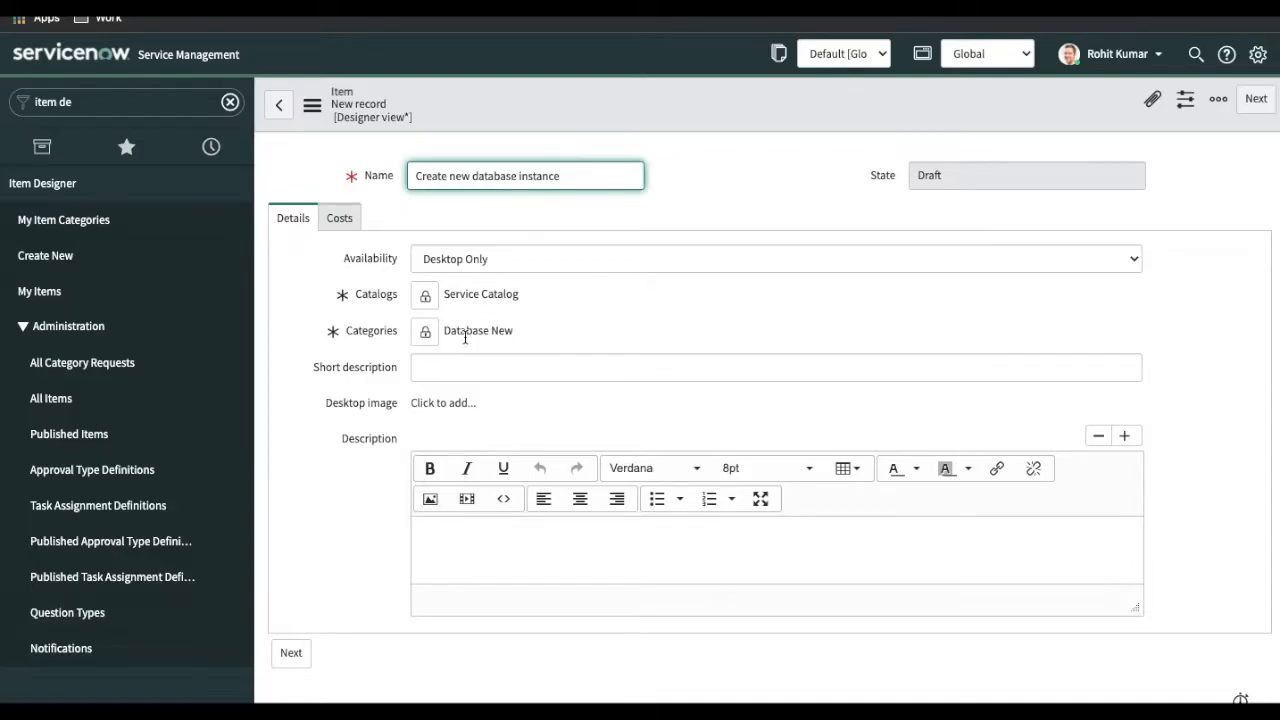
left_click(526, 259)
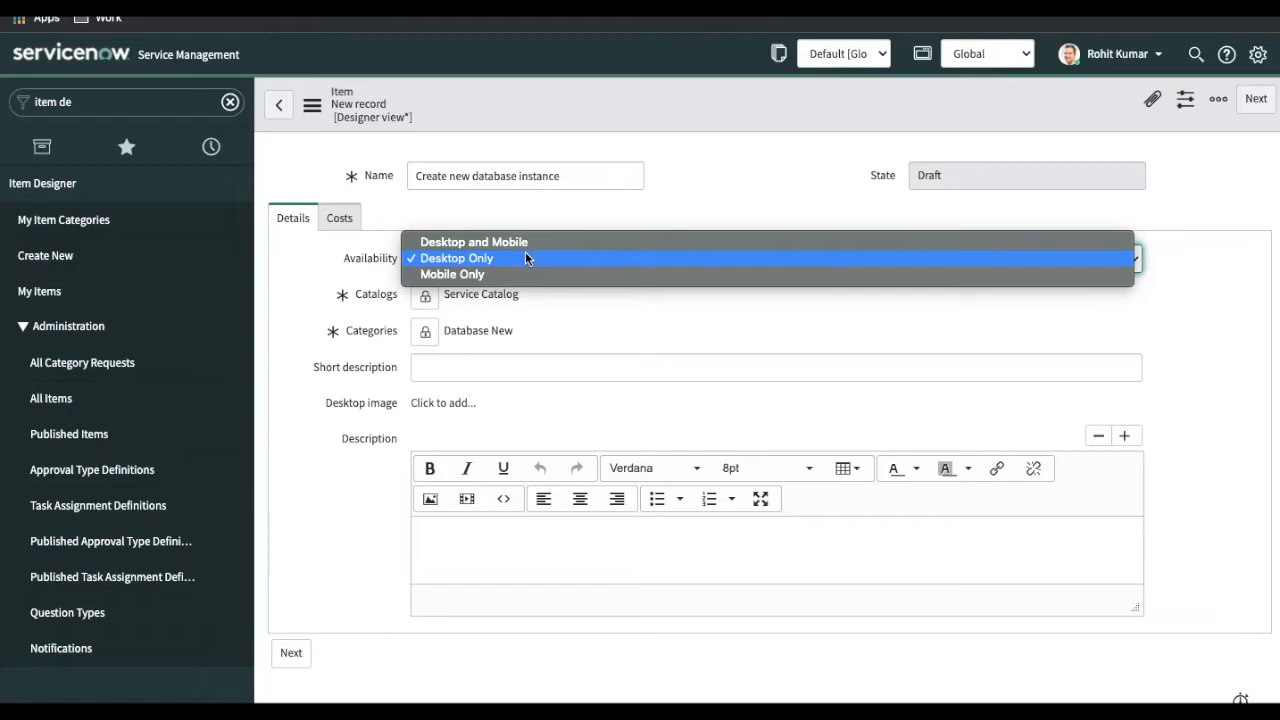
left_click(594, 308)
- Check the new item's cost fields, return to its details, and save the record without leaving the form
left_click(337, 218)
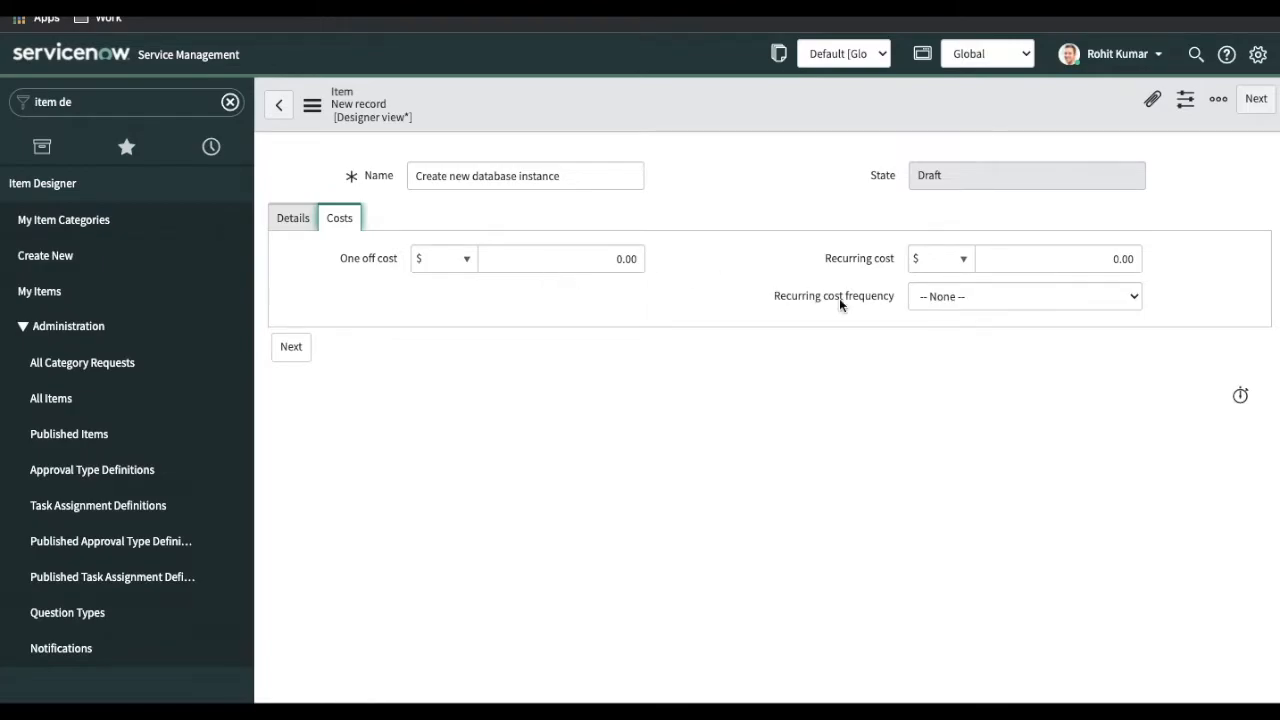
left_click(289, 220)
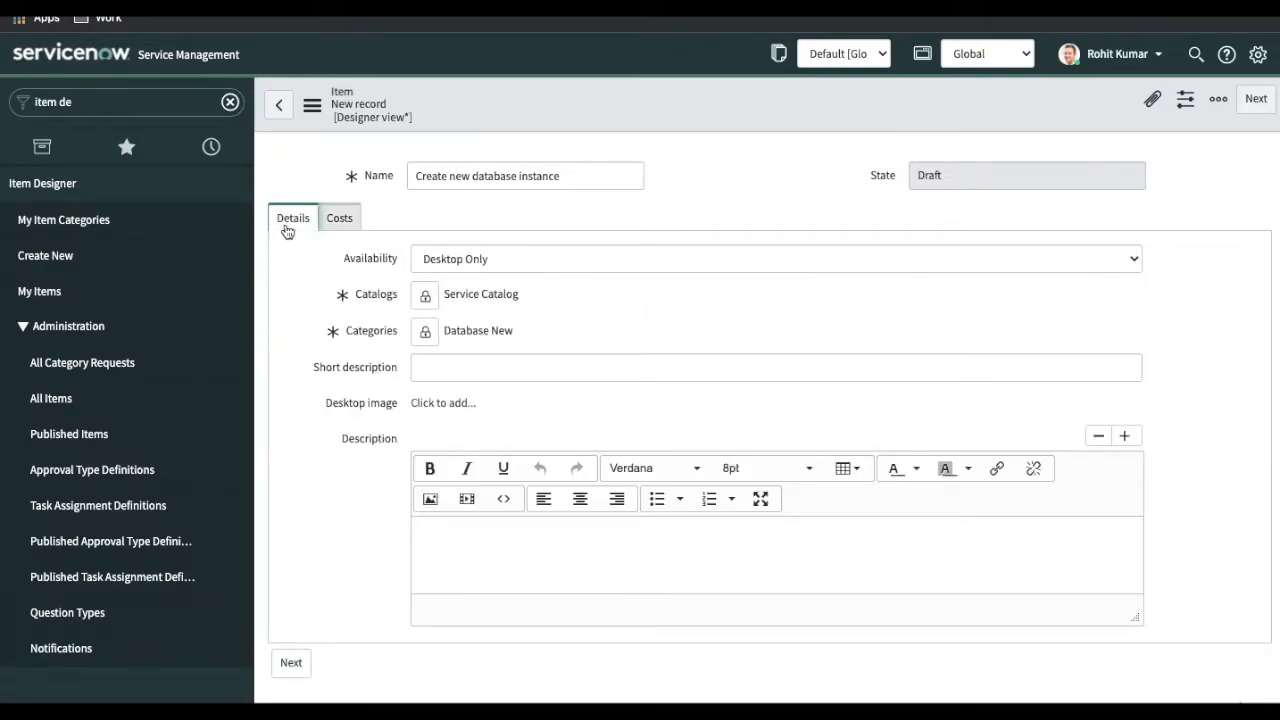
right_click(571, 112)
left_click(590, 120)
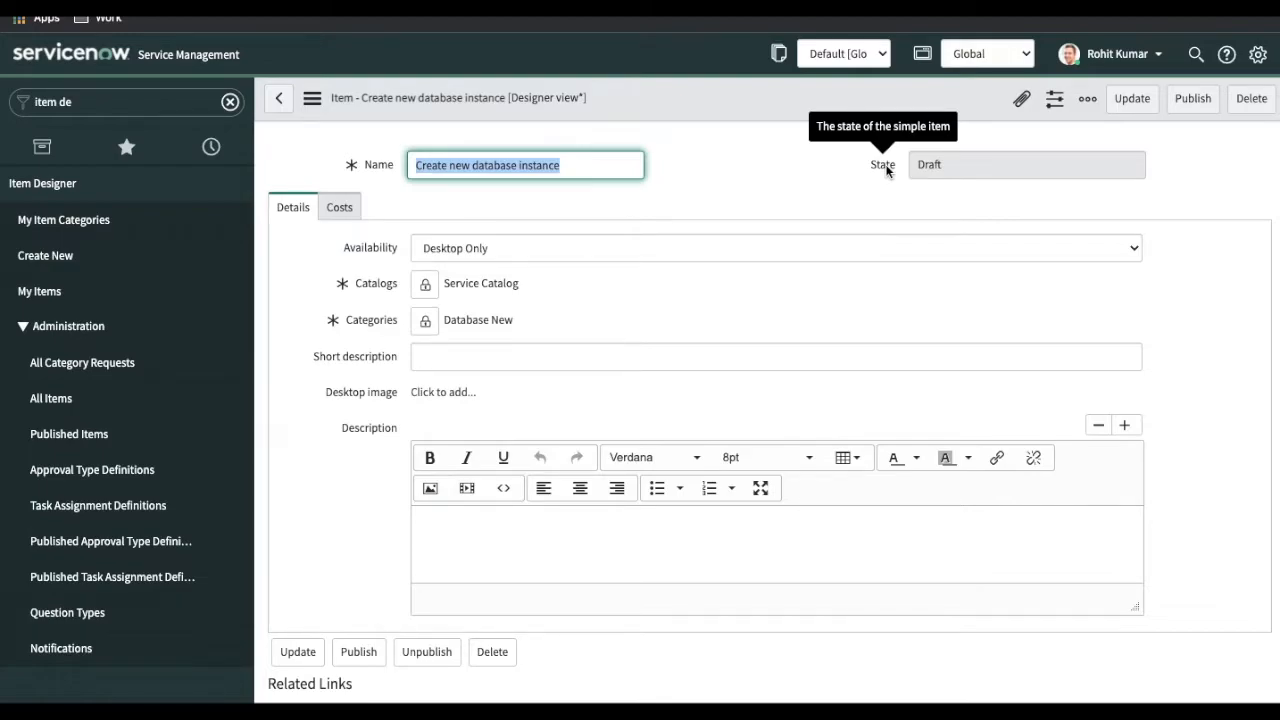
- Start a new question for the database instance item, set its type to Reference, and review the options available for that type
scroll(855, 306, "down", 4)
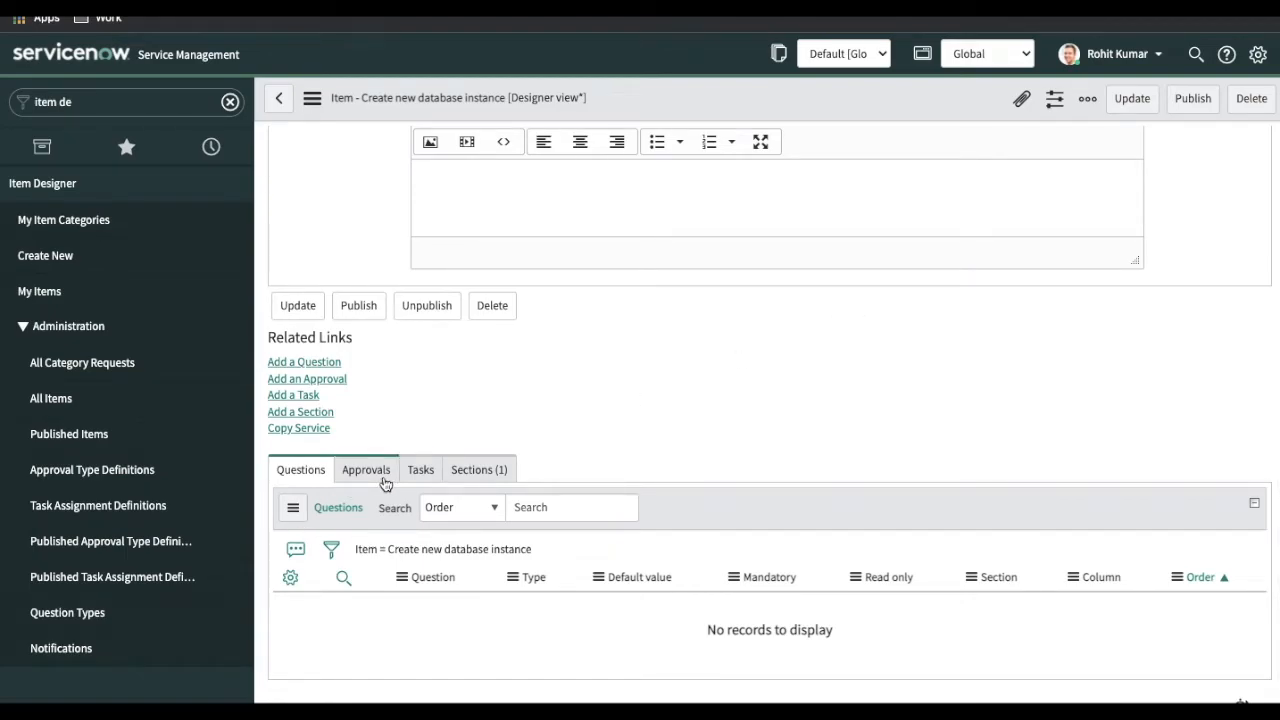
left_click(466, 476)
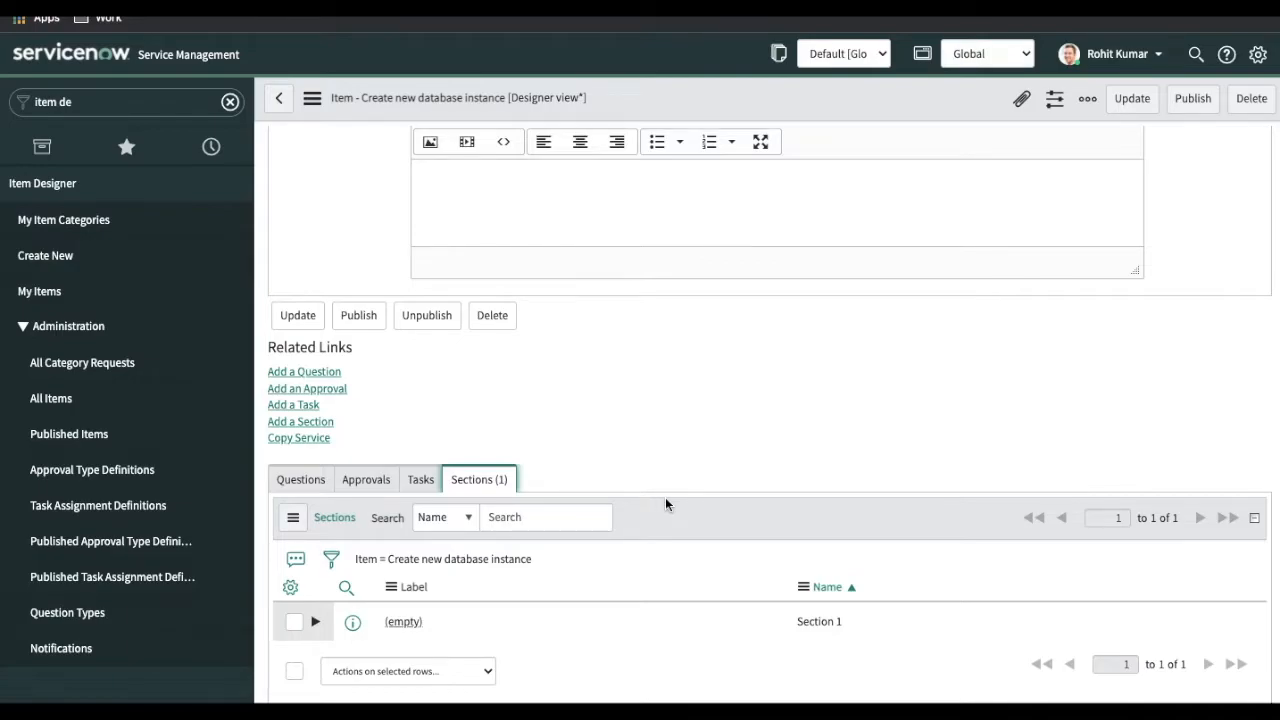
left_click(323, 373)
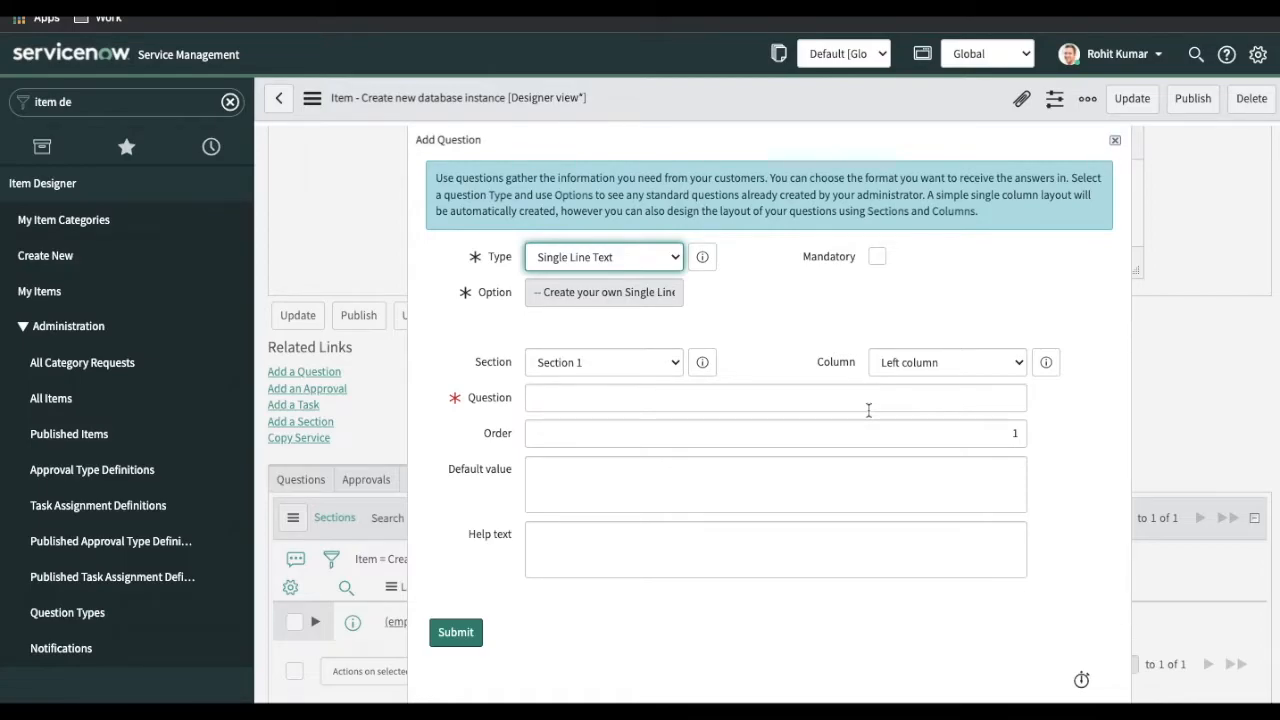
left_click(671, 259)
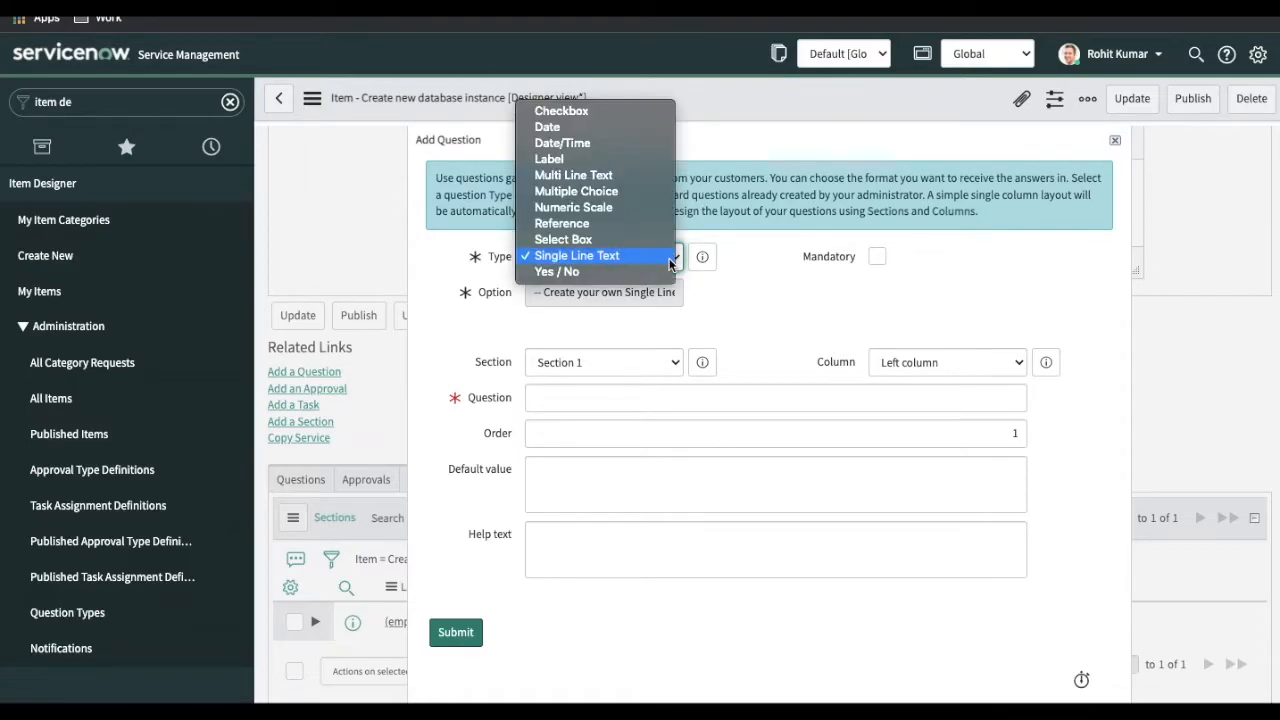
left_click(671, 259)
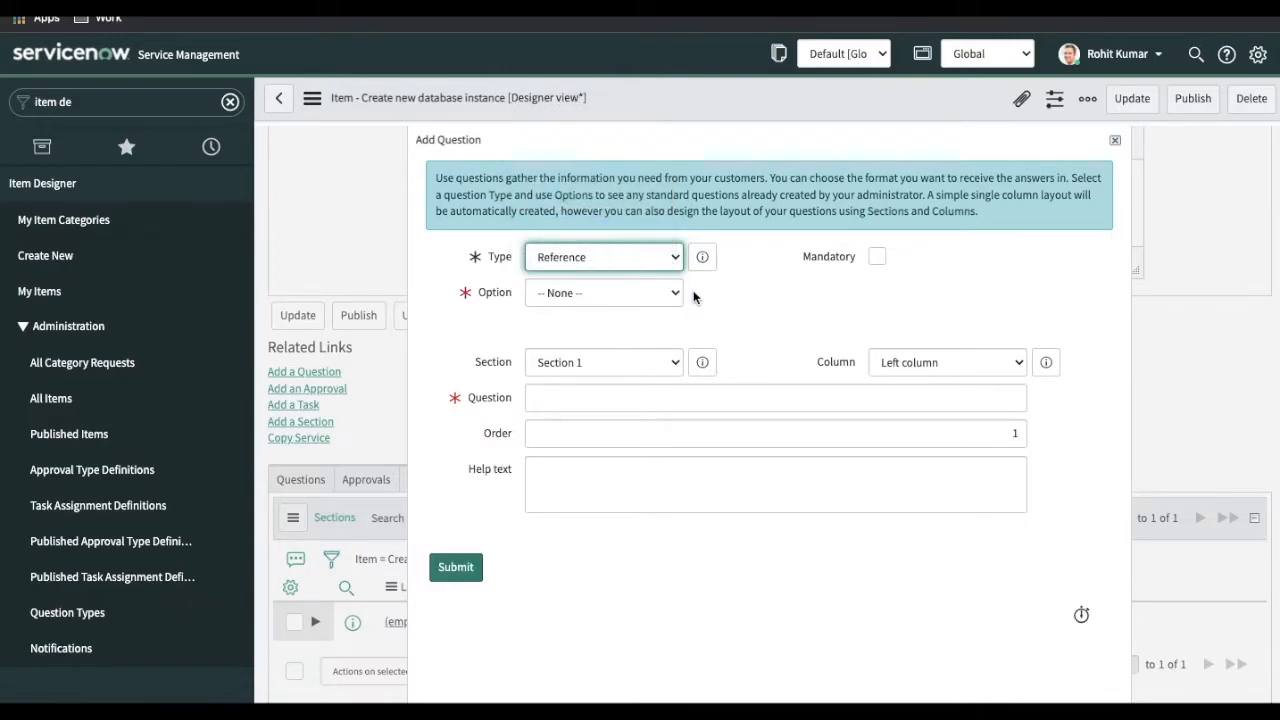
left_click(659, 302)
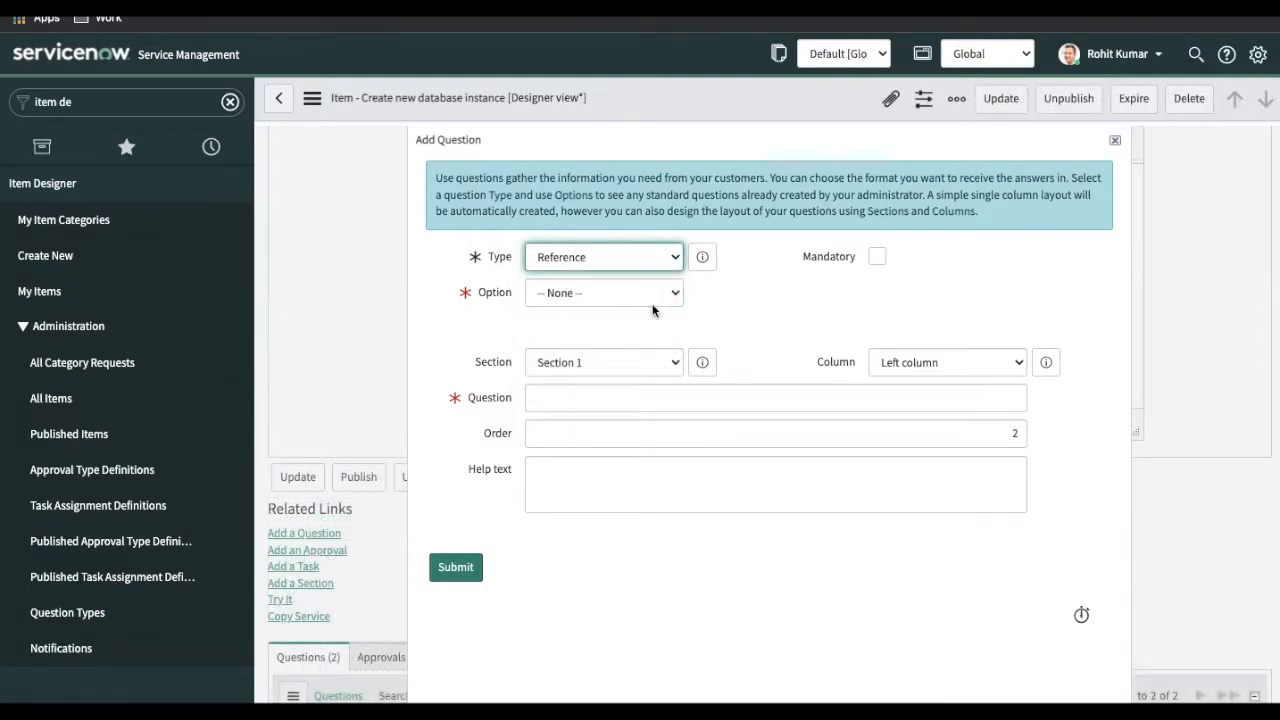
left_click(650, 296)
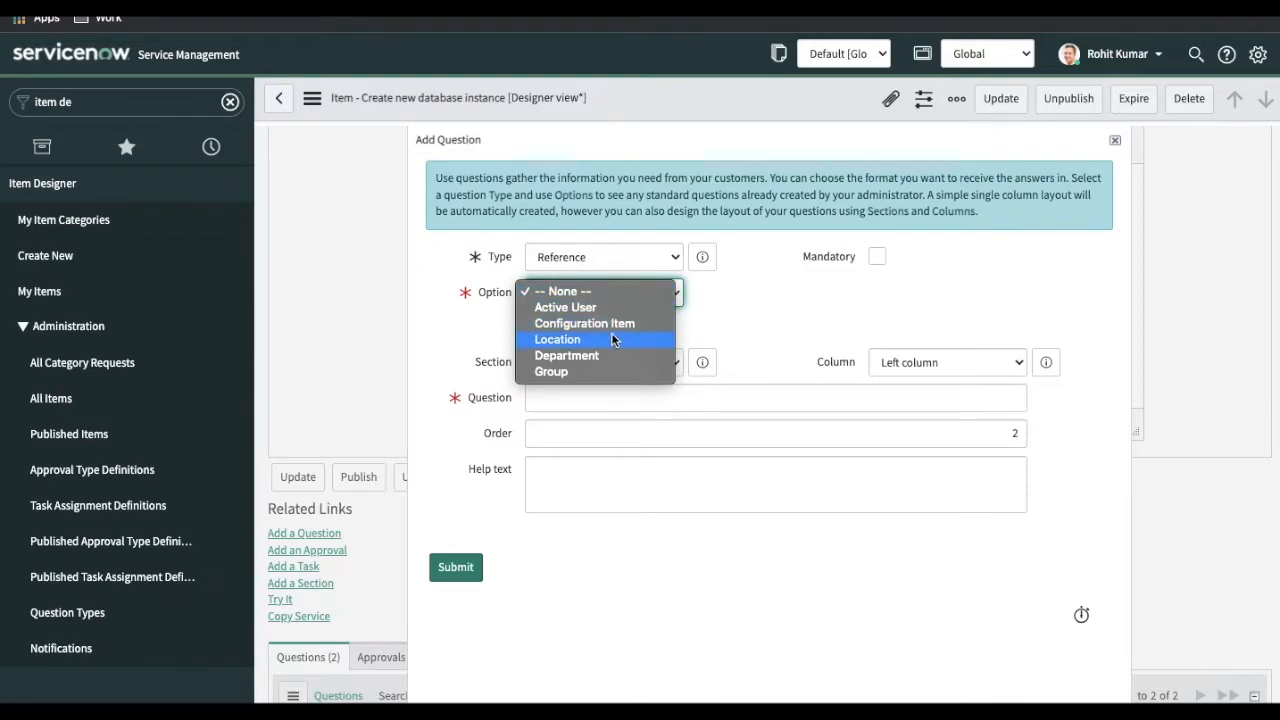
left_click(731, 317)
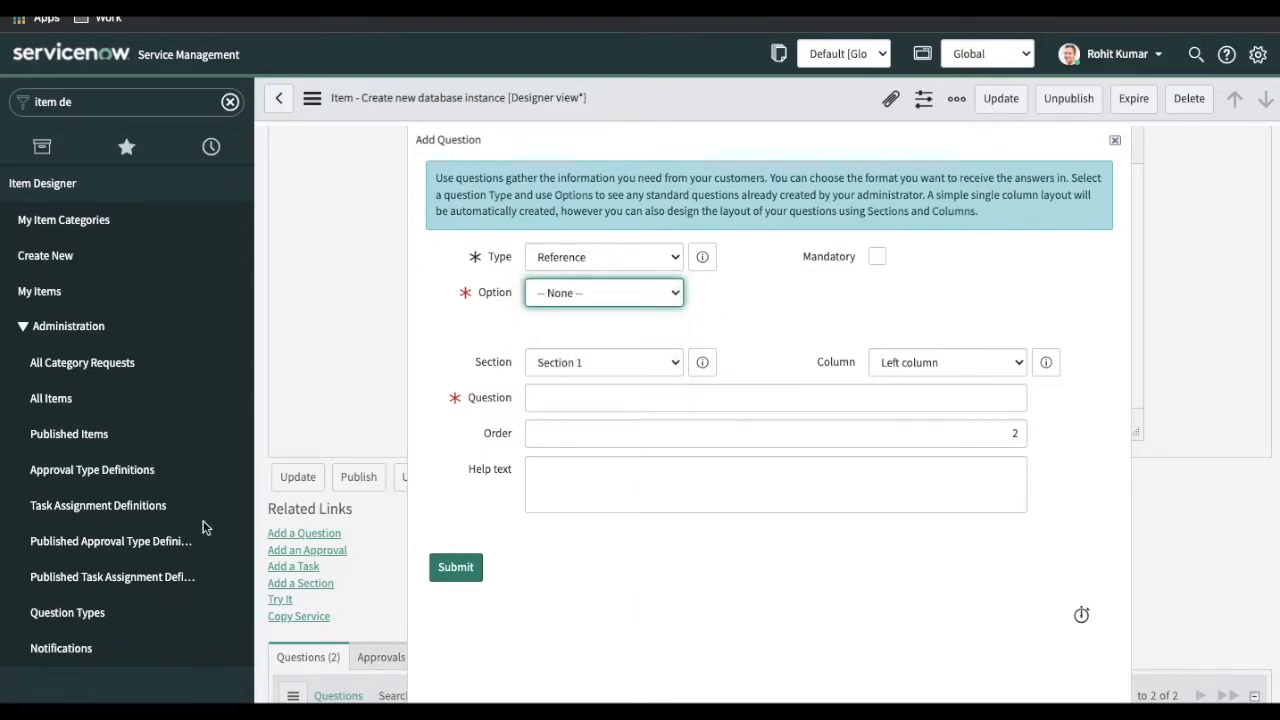
- Open the Question Types list and filter it to records whose question class is Reference
left_click(95, 630)
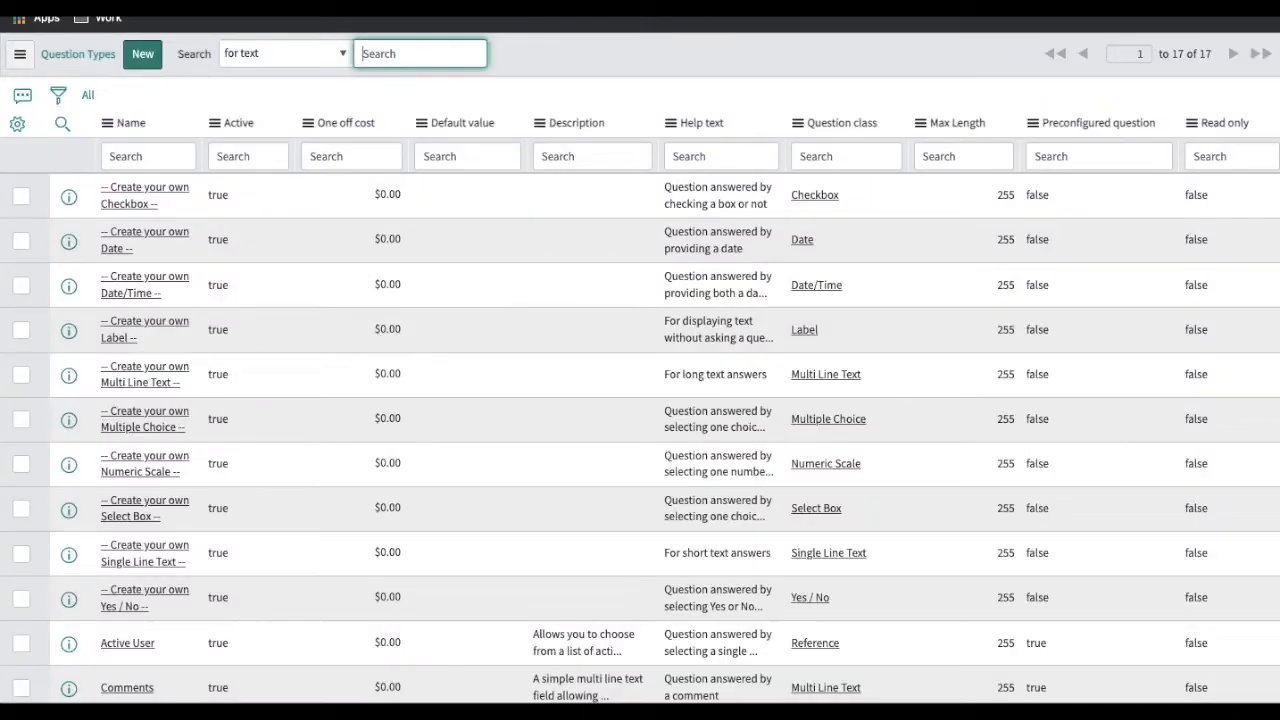
scroll(251, 409, "down", 5)
scroll(251, 403, "up", 5)
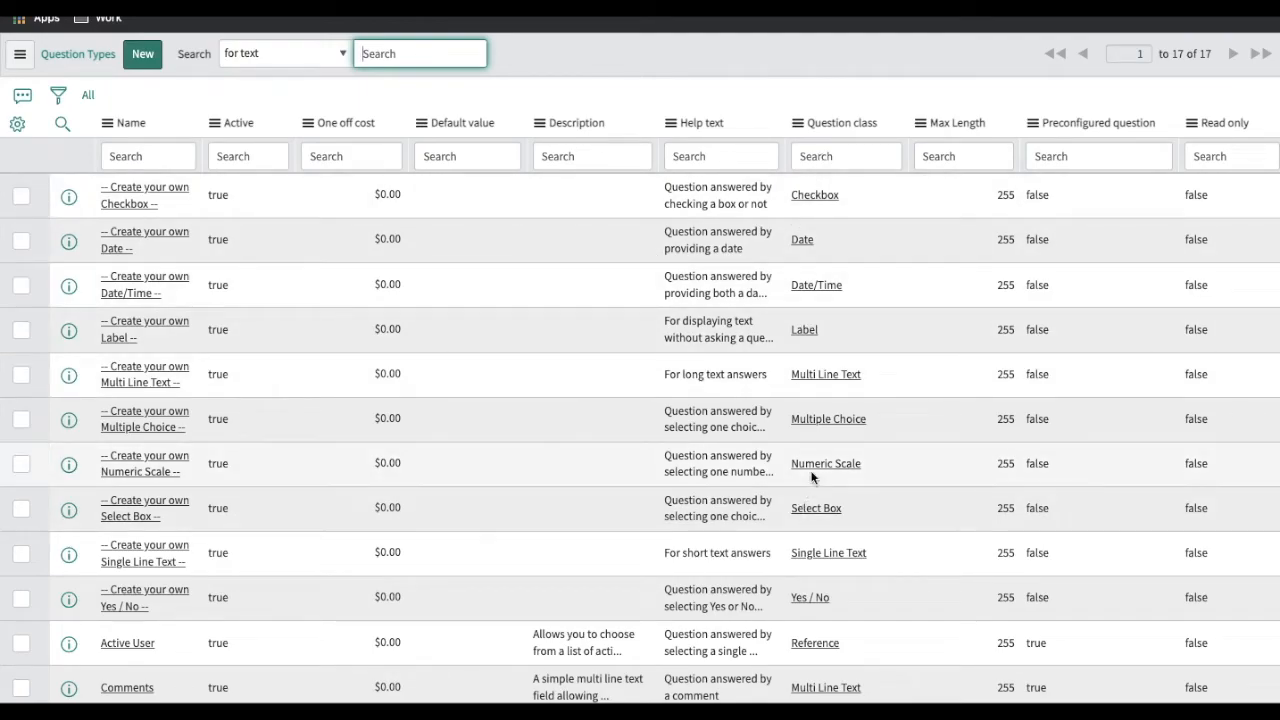
scroll(812, 474, "down", 3)
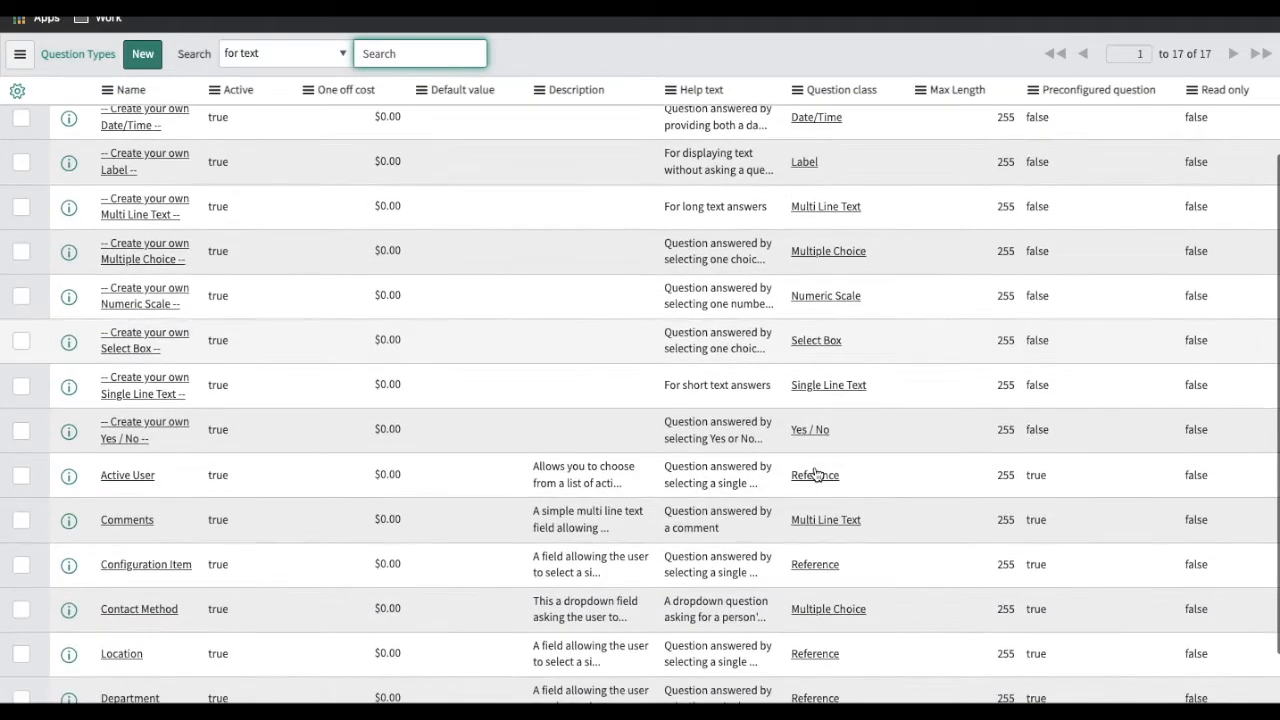
right_click(824, 568)
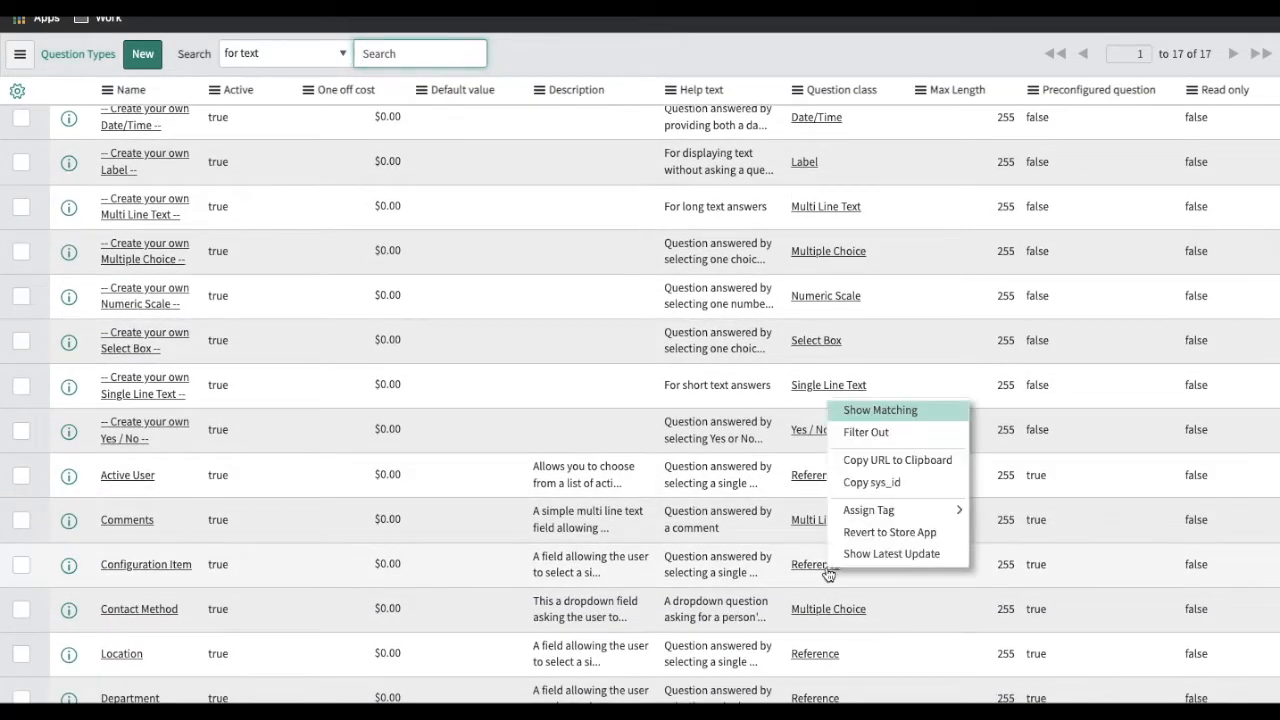
left_click(870, 415)
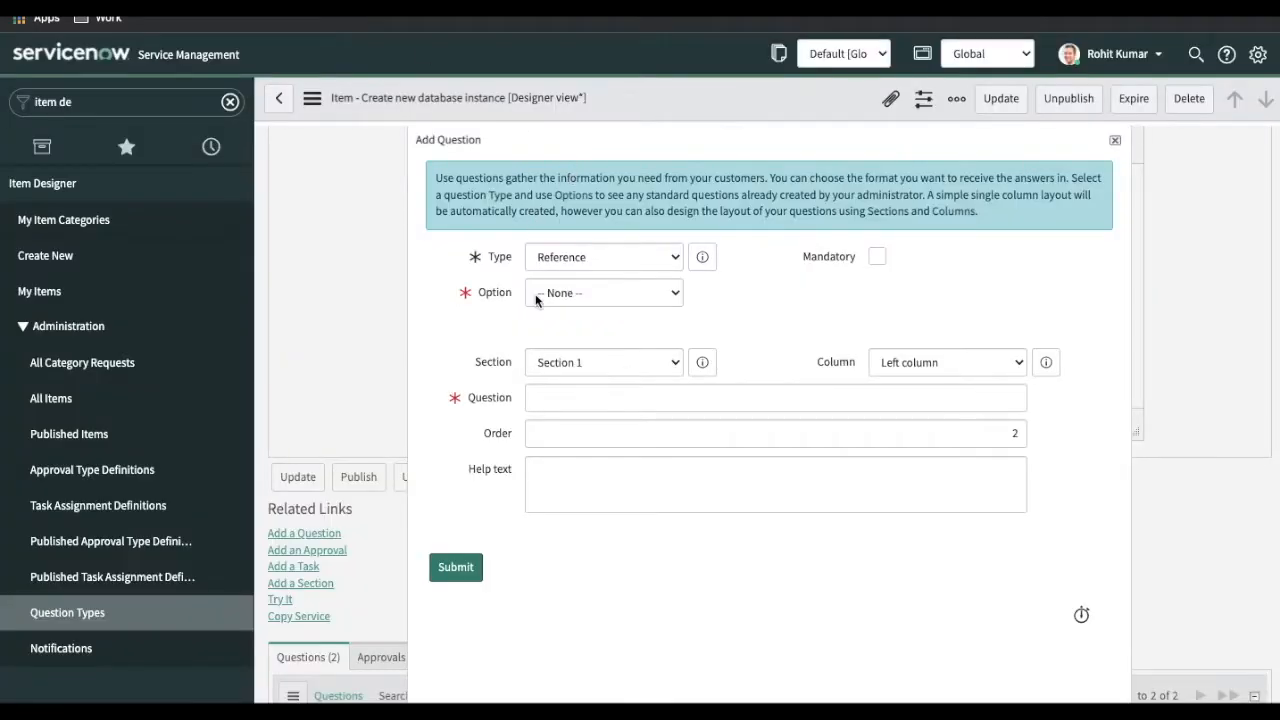
- Compare the question form's Reference options with the filtered question types and examine the Active User question type record
left_click(556, 299)
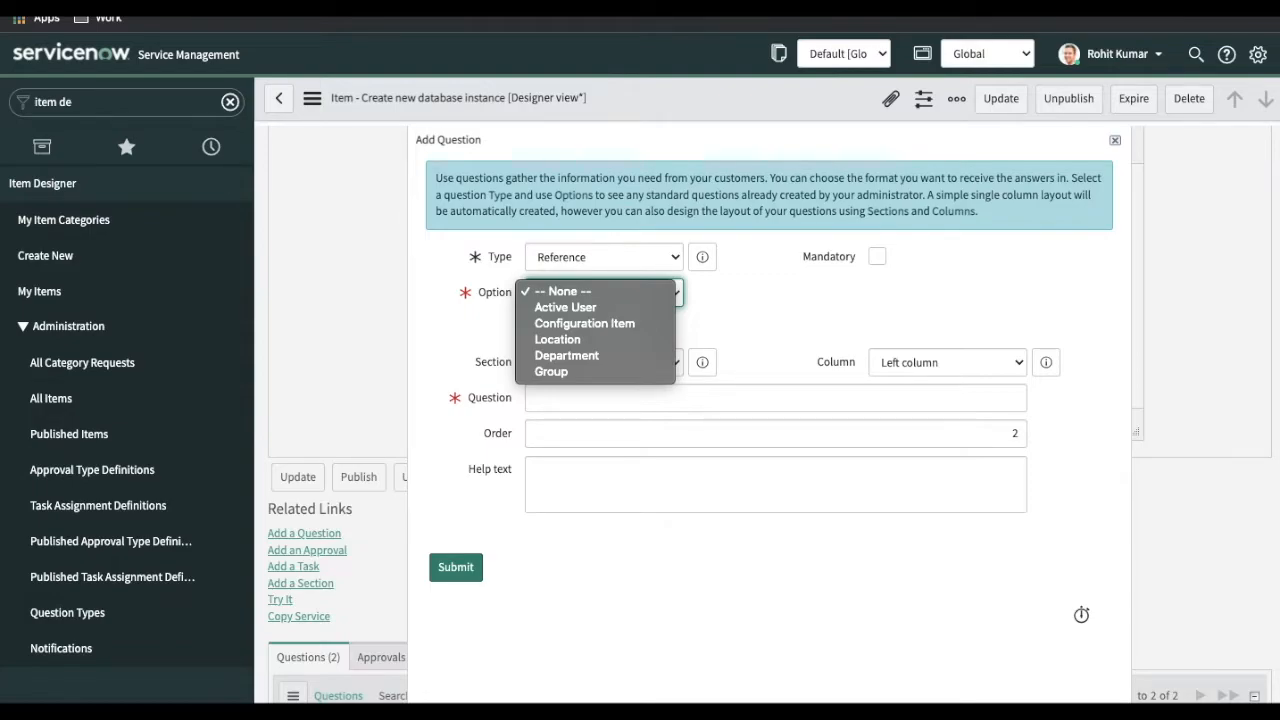
key("Escape")
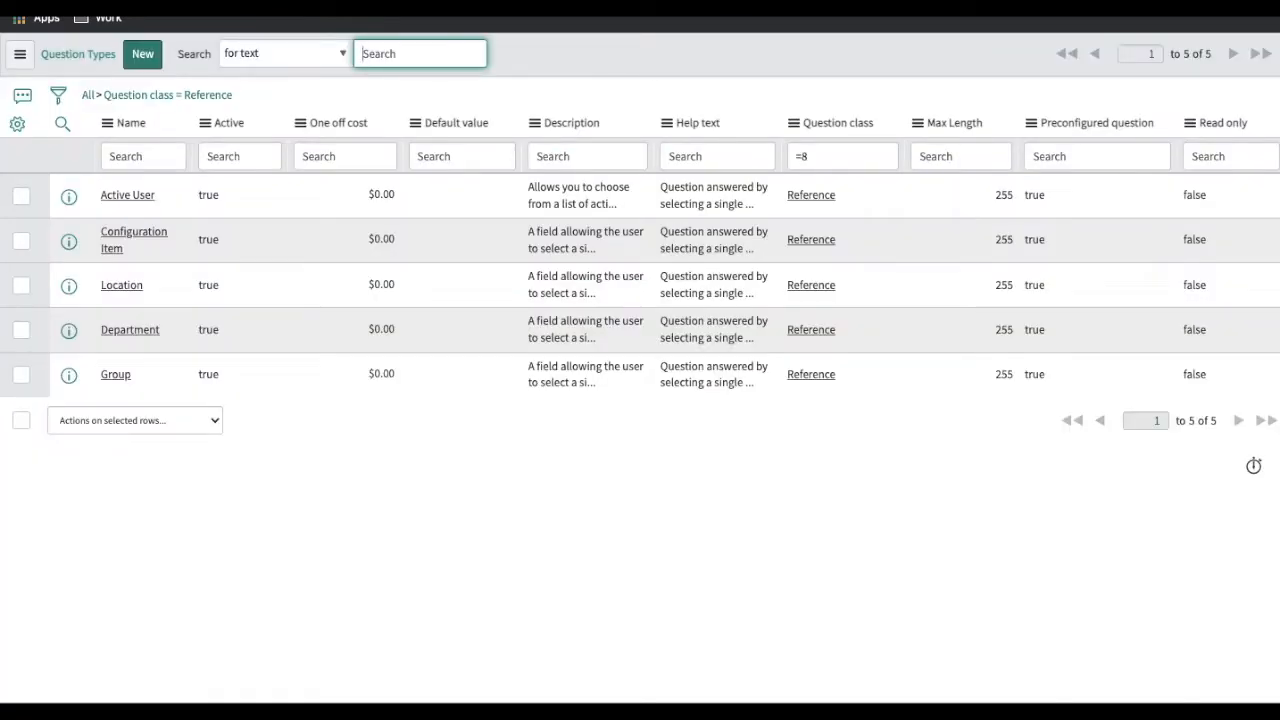
left_click(134, 200)
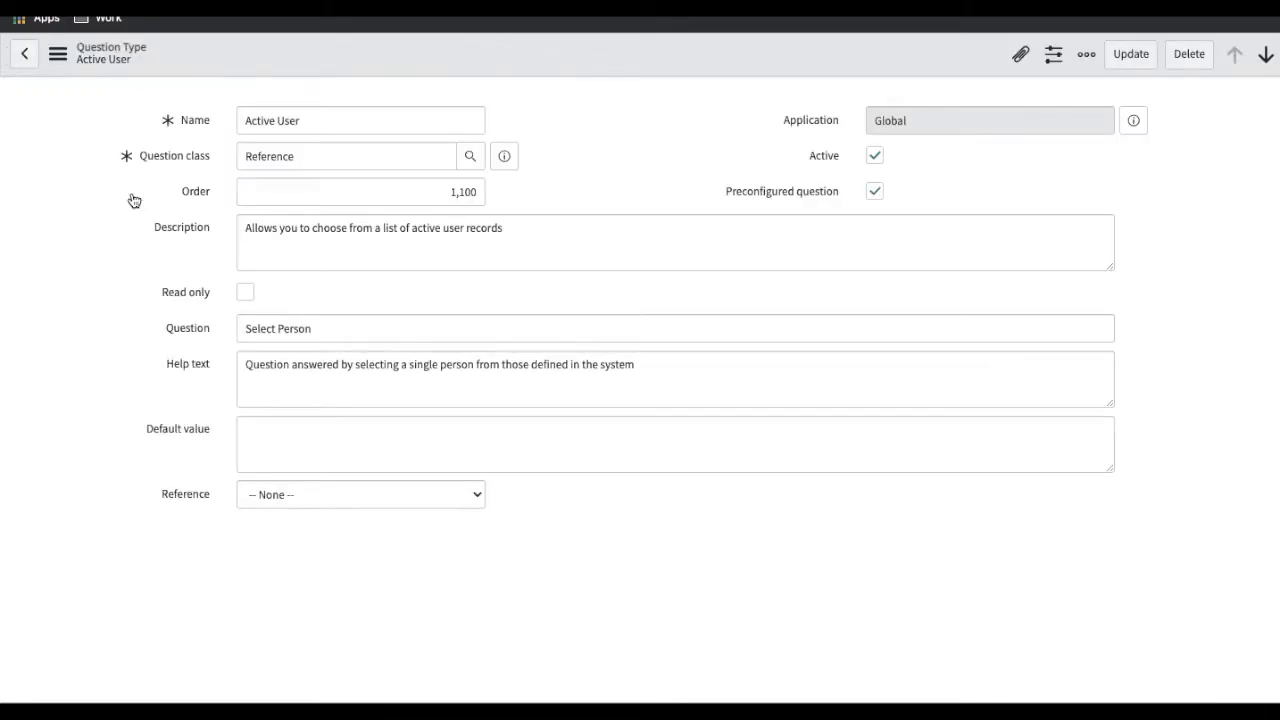
triple_click(281, 121)
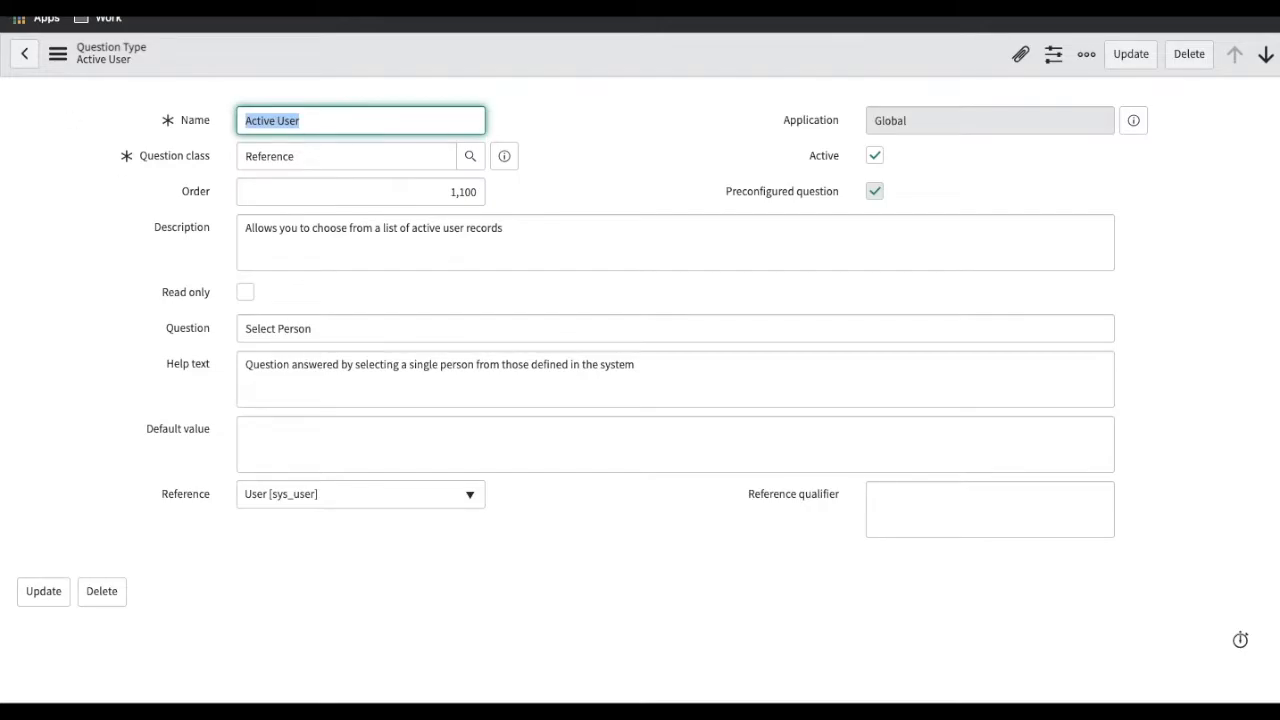
key("alt+Left")
- Remove the Reference filter, group the question types by question class, and open the "Create your own Single Line Text" record
left_click(90, 98)
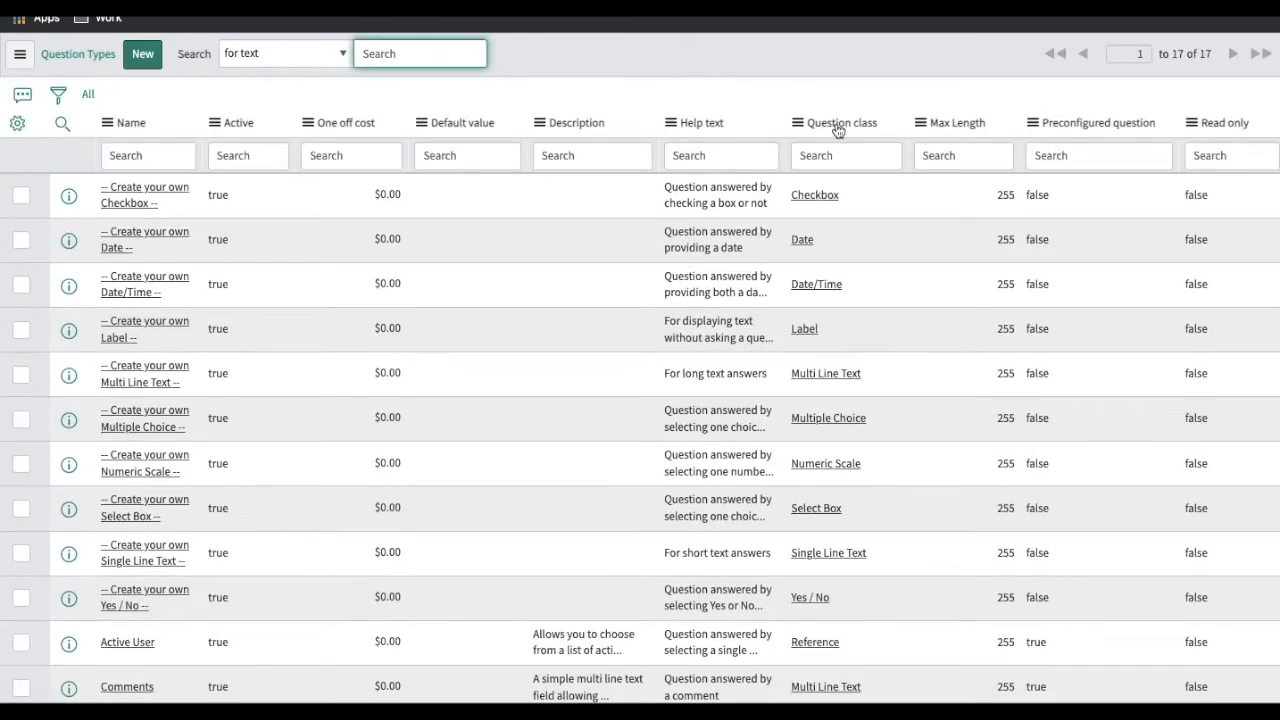
right_click(840, 127)
left_click(890, 201)
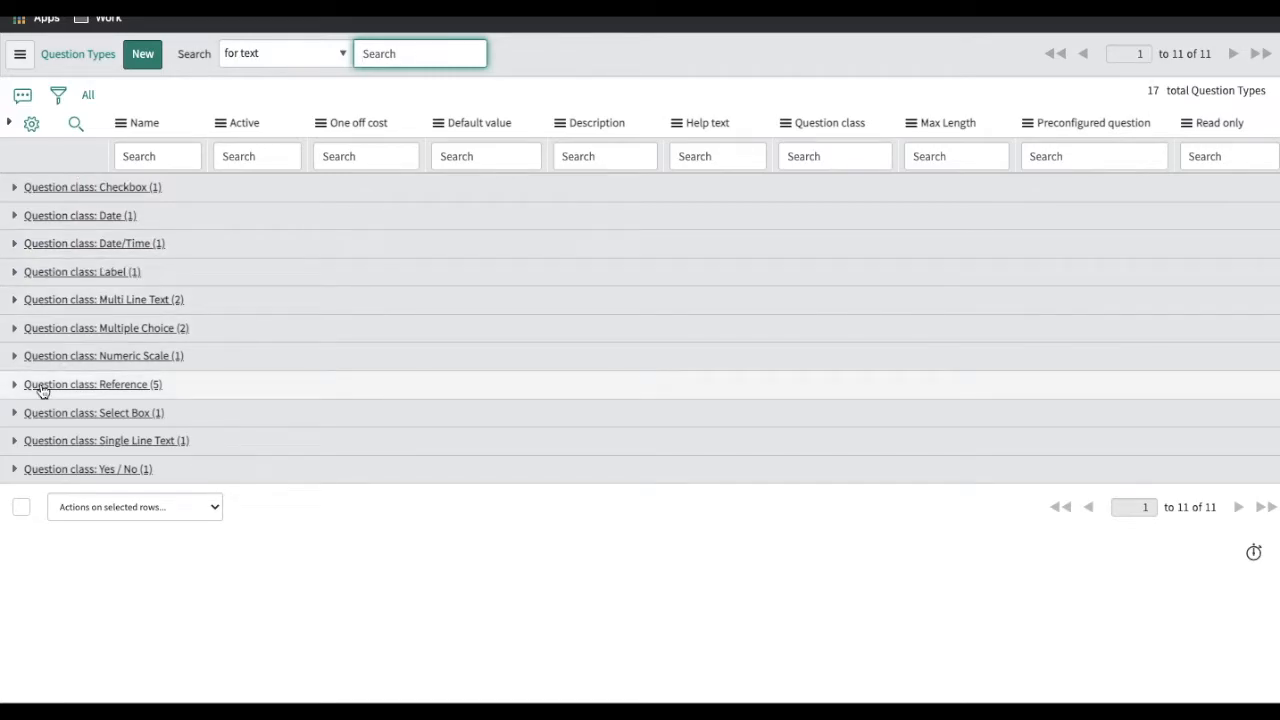
left_click(14, 441)
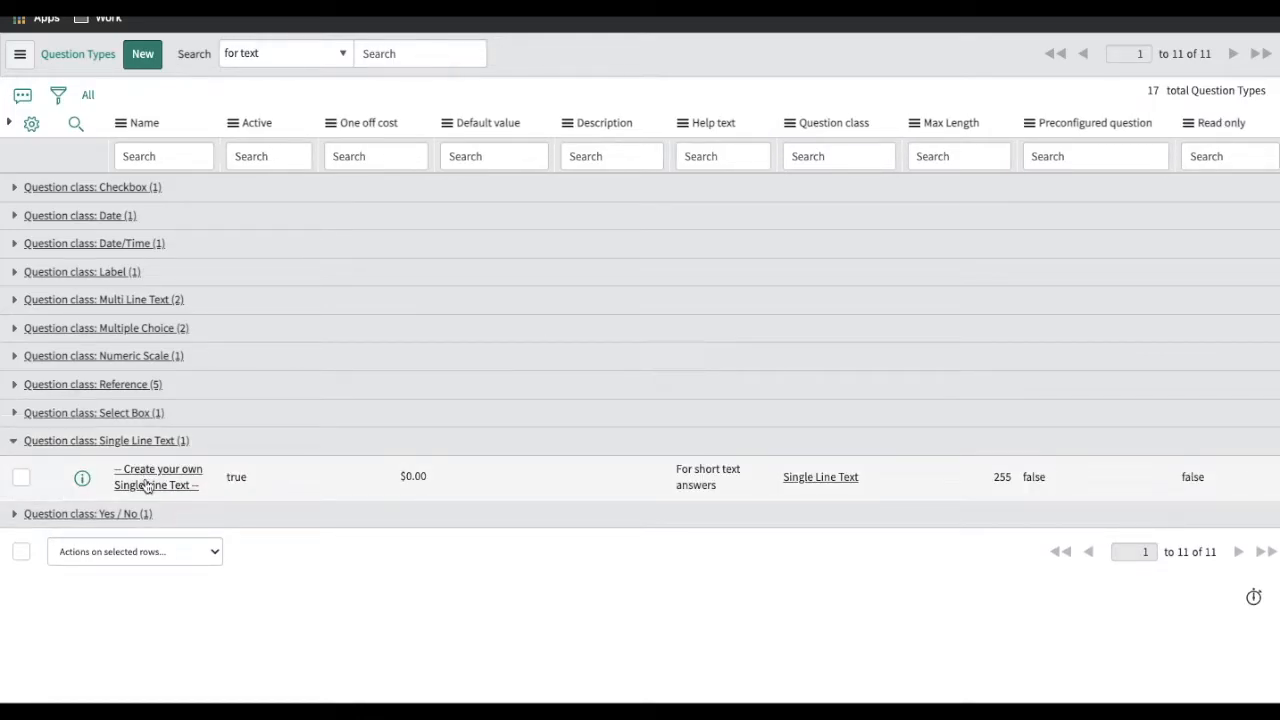
left_click(147, 486)
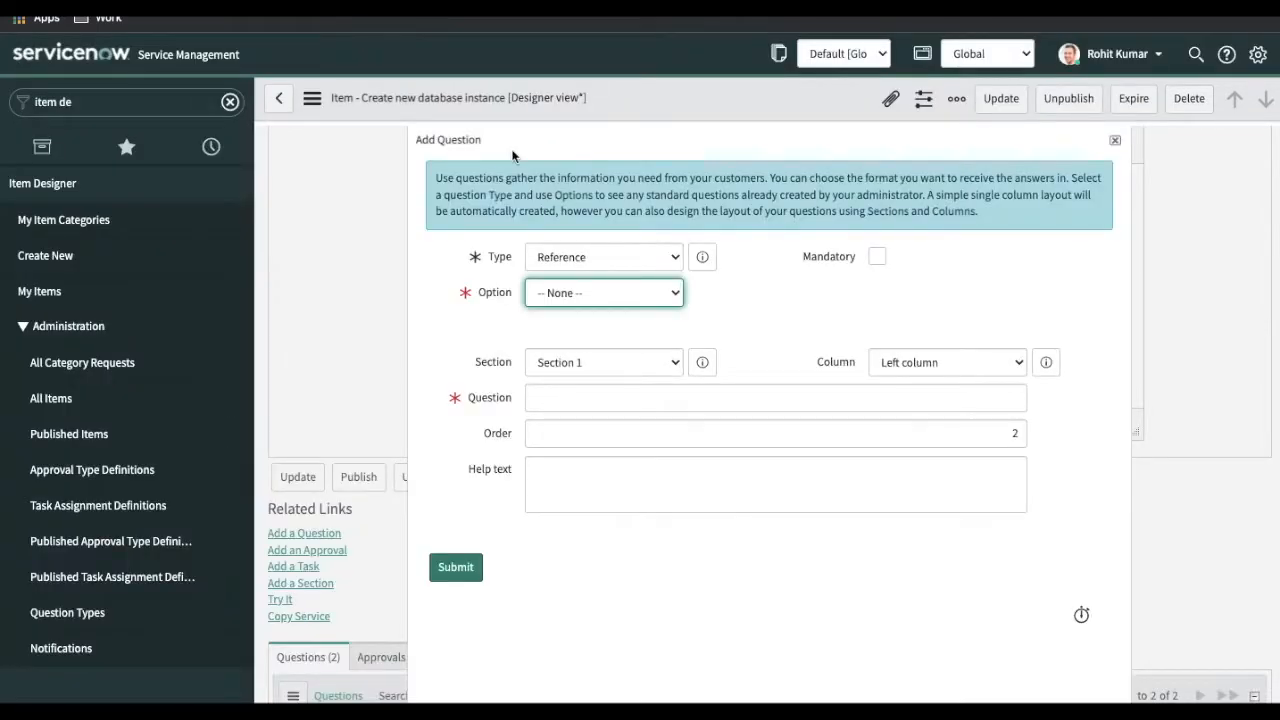
- Set the Reference question's option to Active User, keep "Select Person" as the question in Section 1, and submit it
left_click(603, 252)
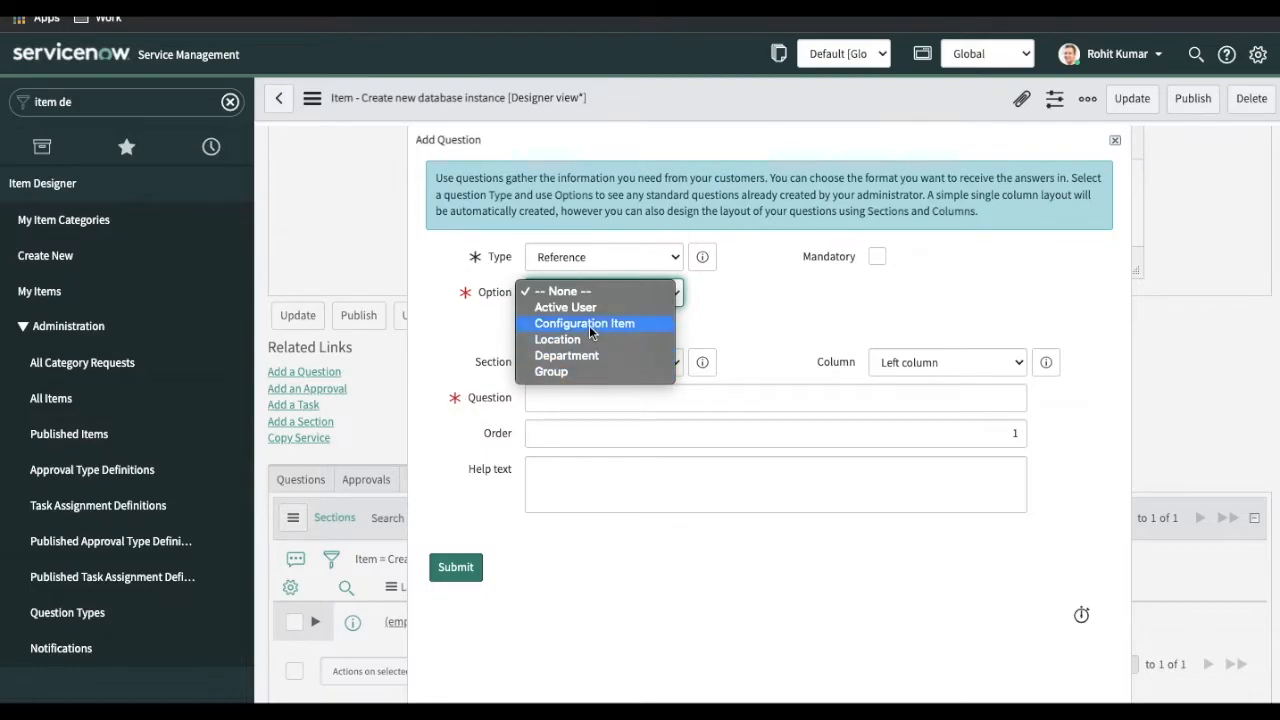
key("Escape")
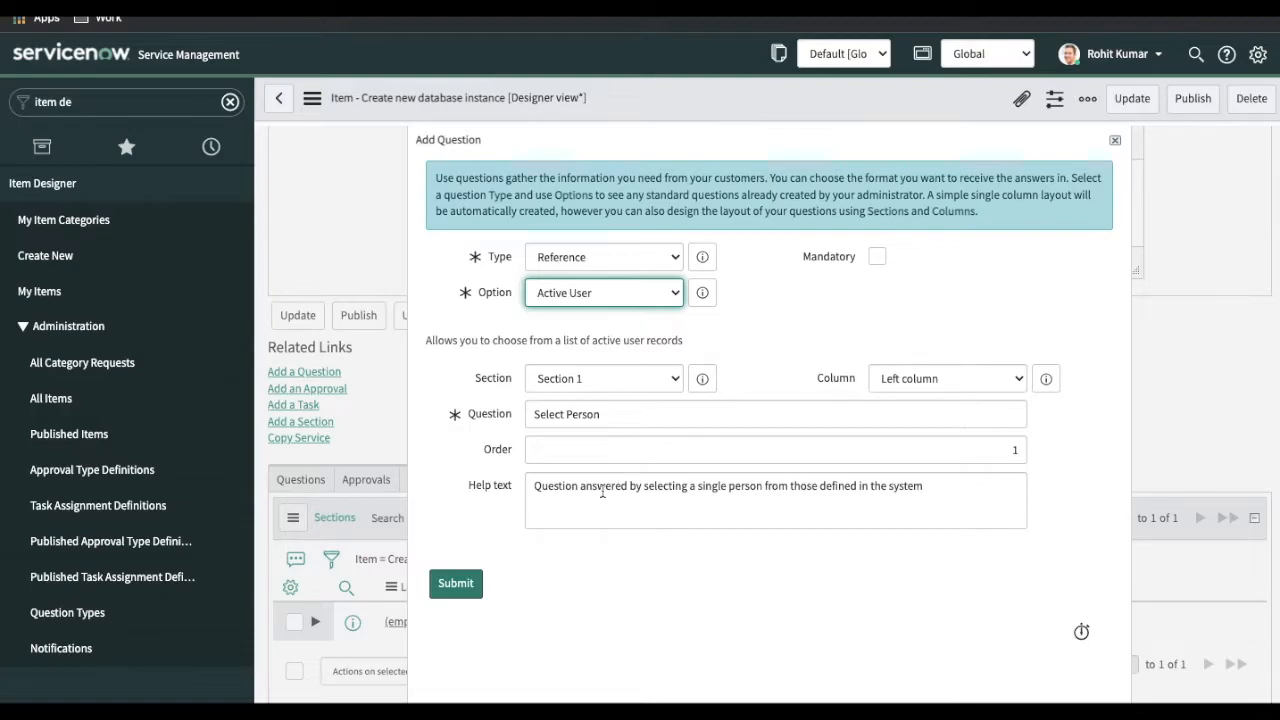
left_click(462, 587)
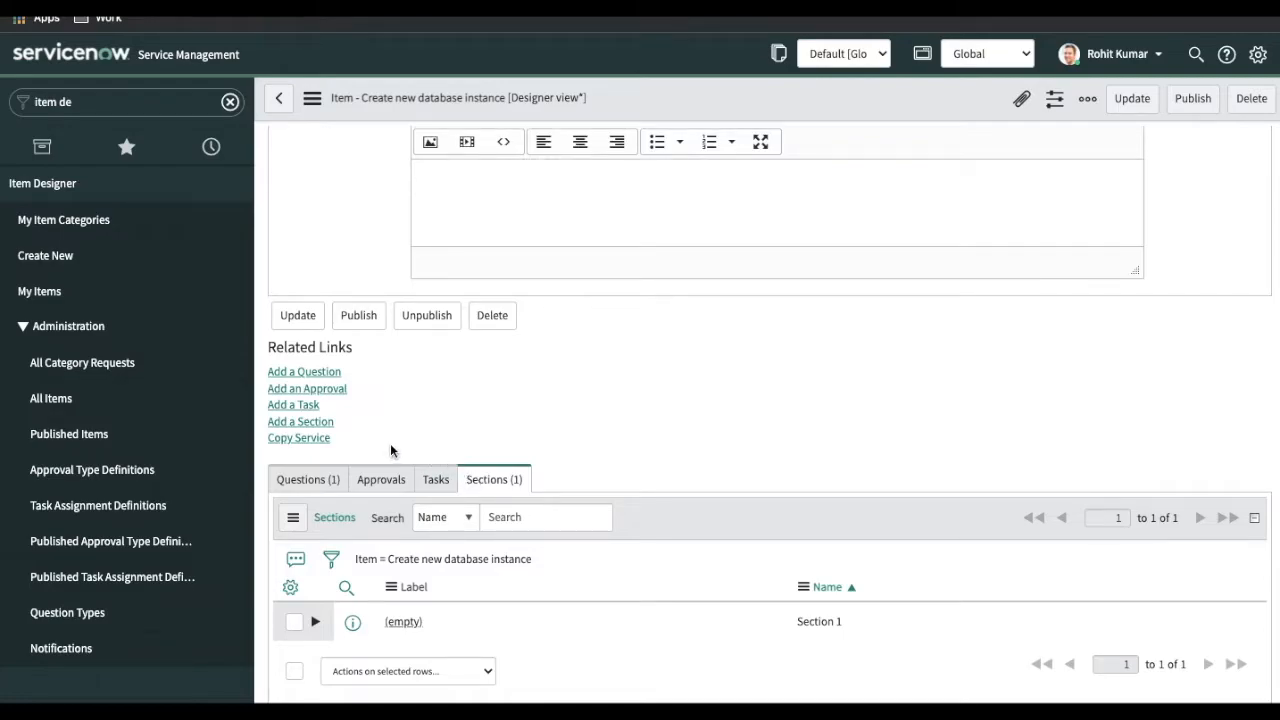
- Add a section labelled "Instance Details" at position 2 of the item
left_click(301, 424)
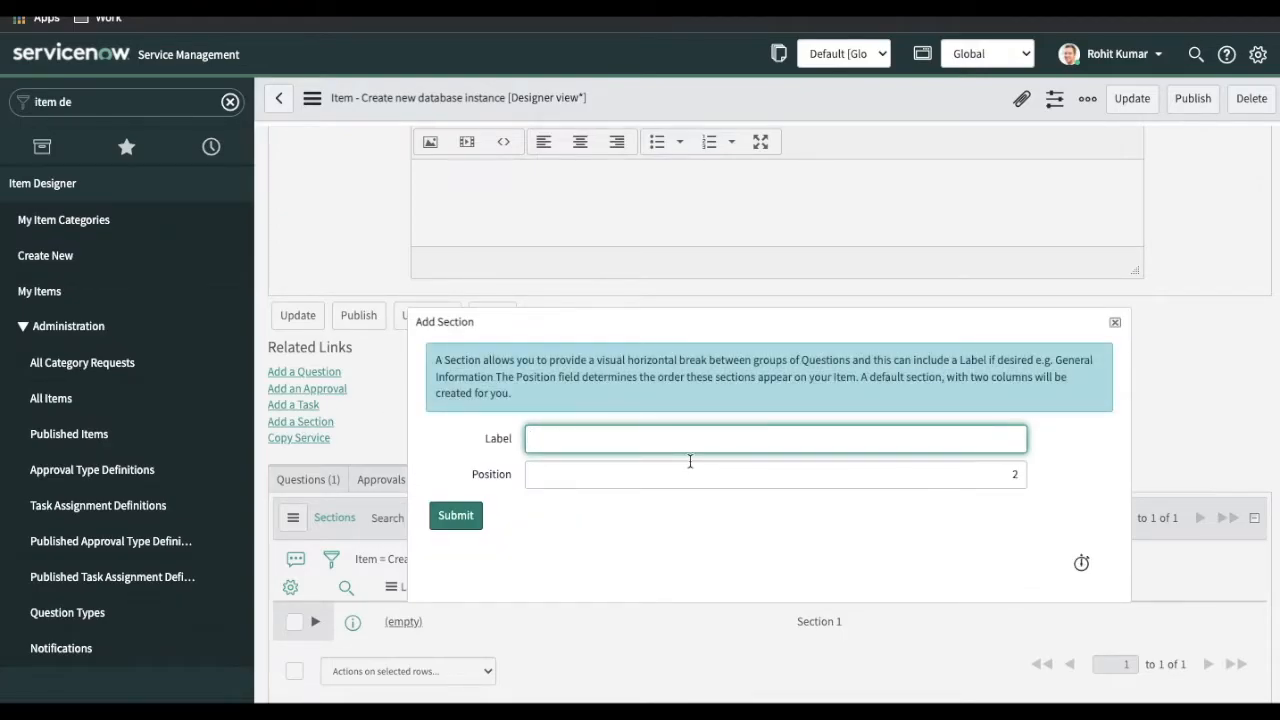
type("Instance Details")
left_click(474, 520)
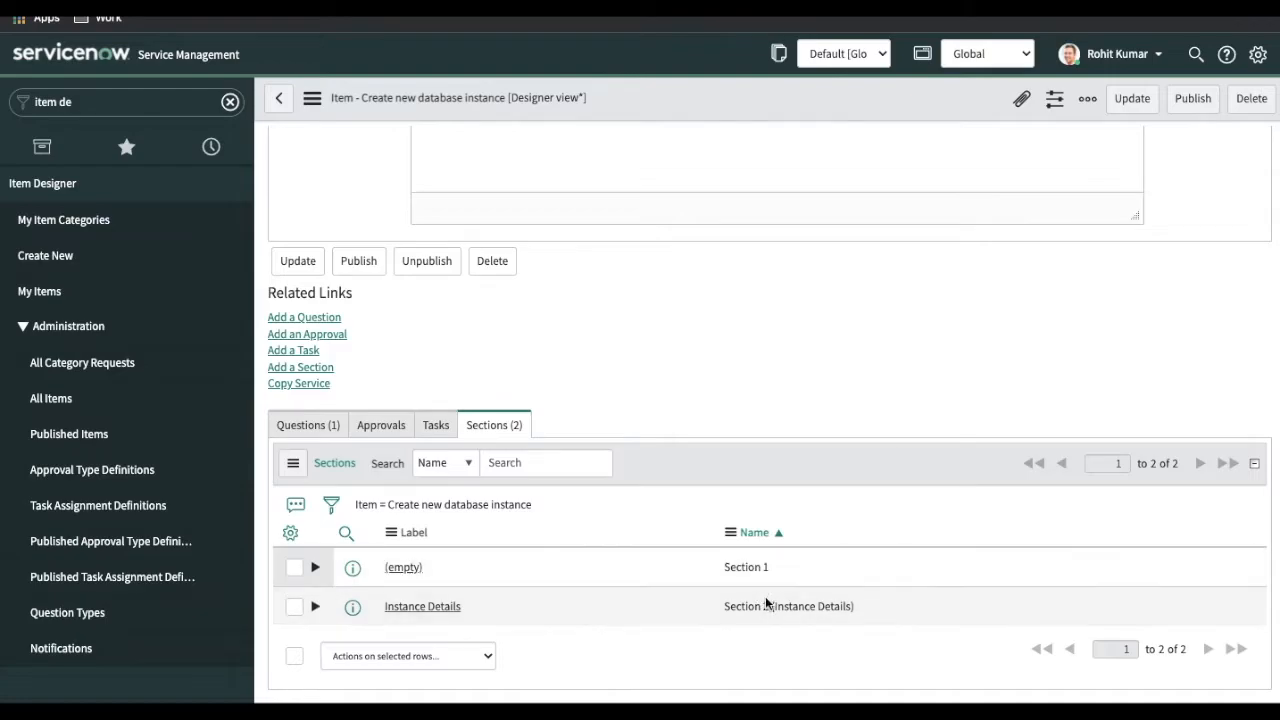
- Add a Single Line Text question "Database Instance Name" in the left column of Section 2 (Instance Details)
left_click(334, 437)
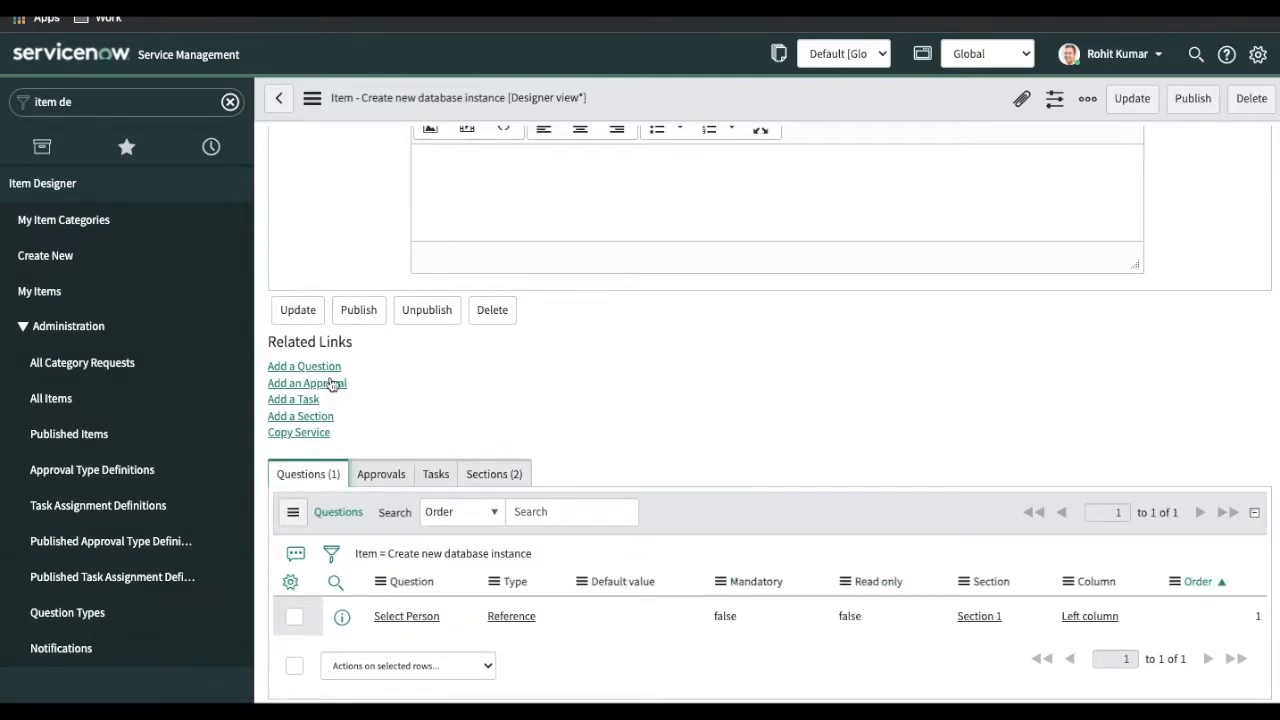
left_click(328, 368)
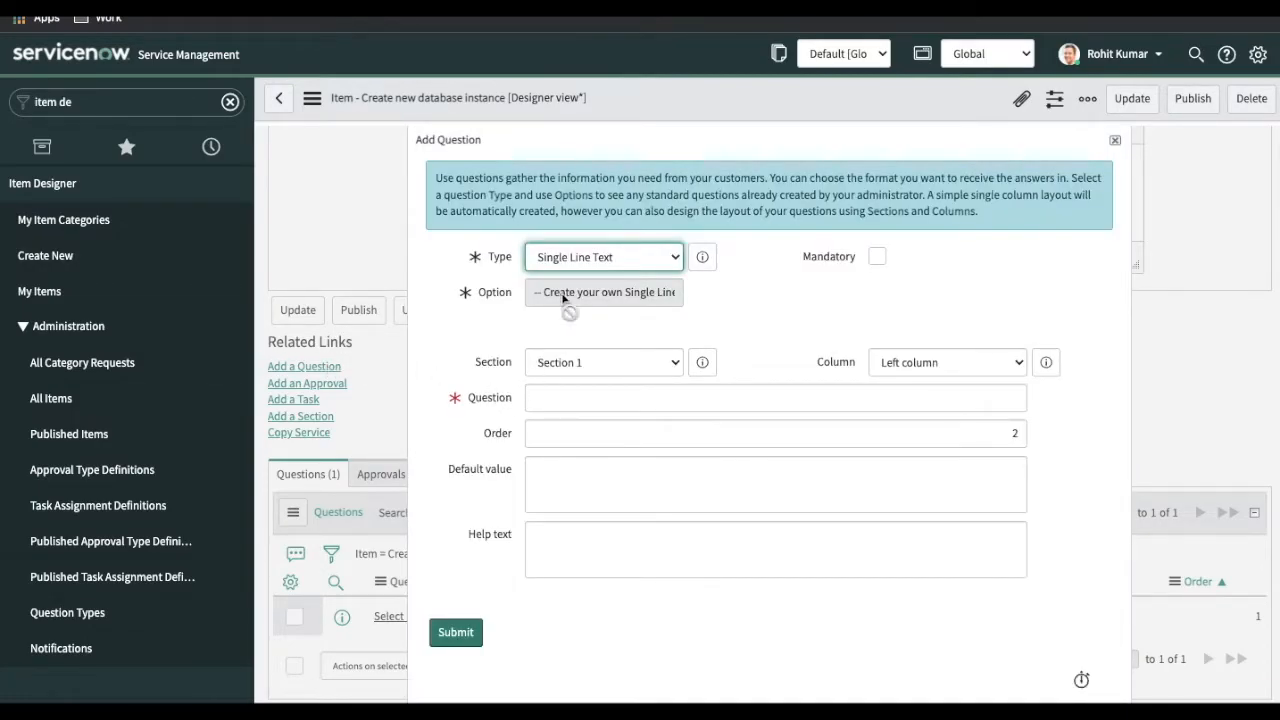
left_click(571, 400)
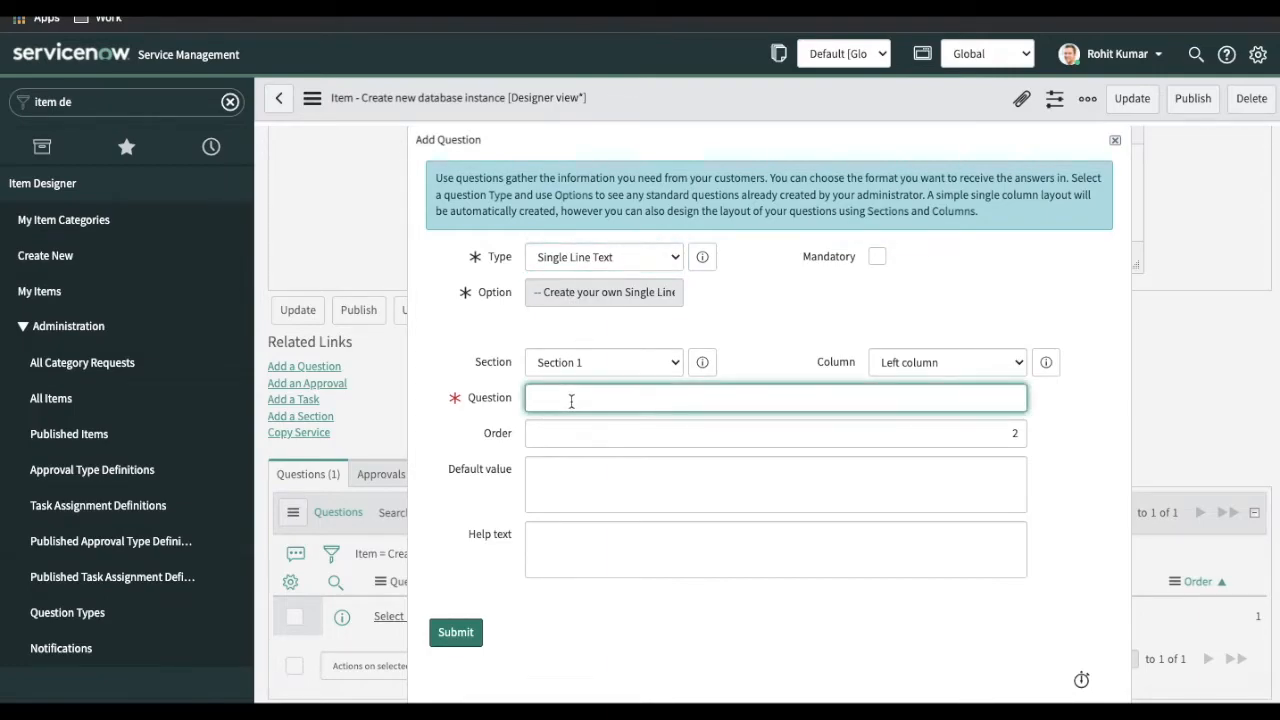
type("Database Instance Name")
left_click(586, 490)
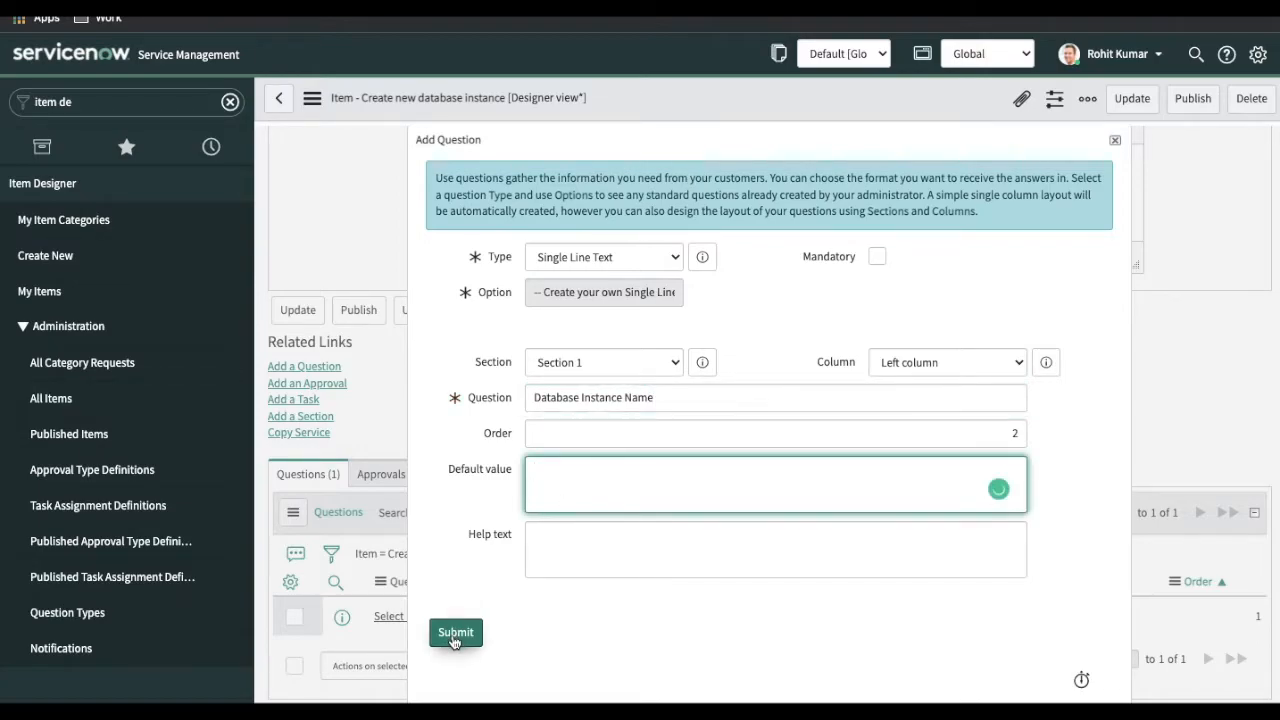
left_click(671, 374)
left_click(649, 377)
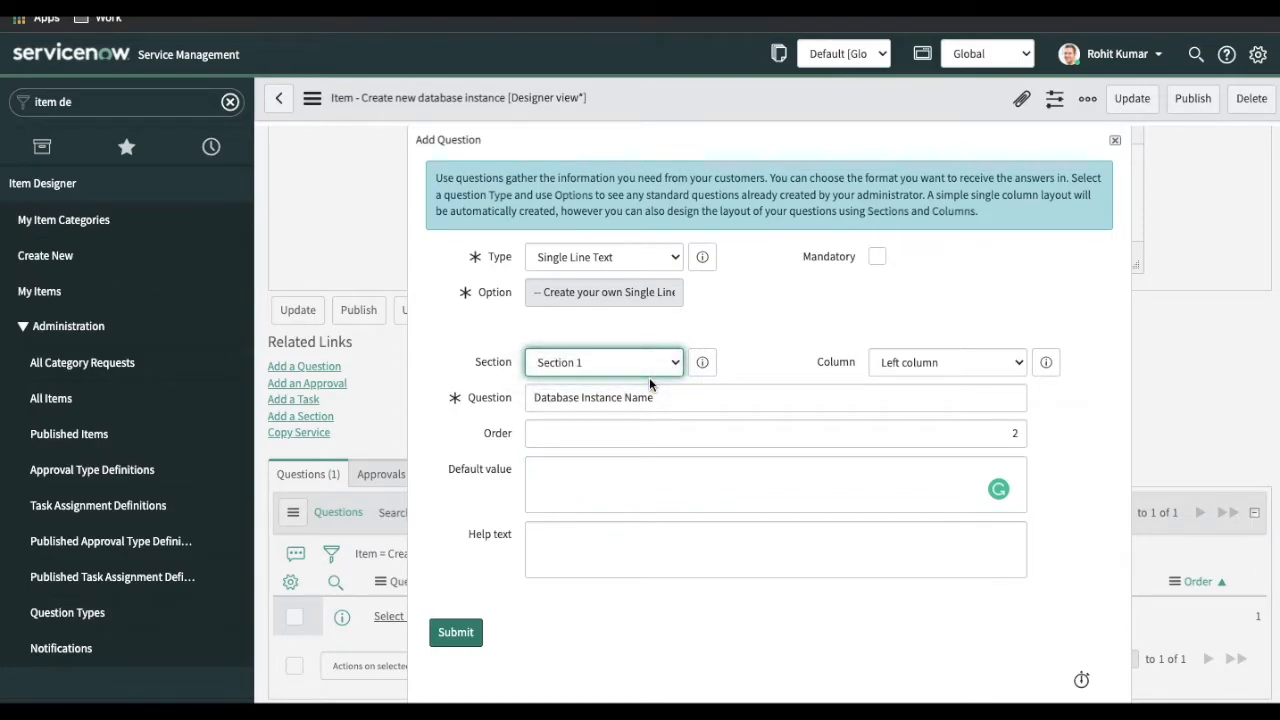
left_click(465, 632)
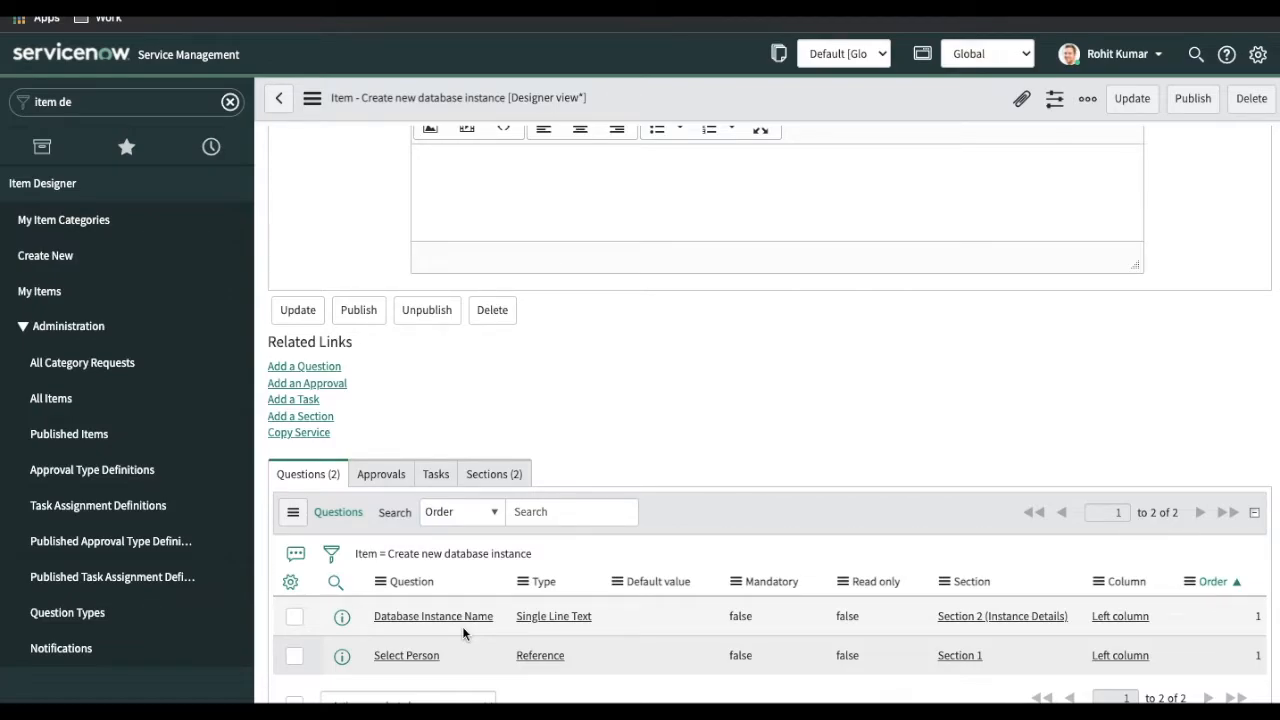
- Add an approval of type Group for the Billing Support group with order 50
scroll(462, 626, "down", 1)
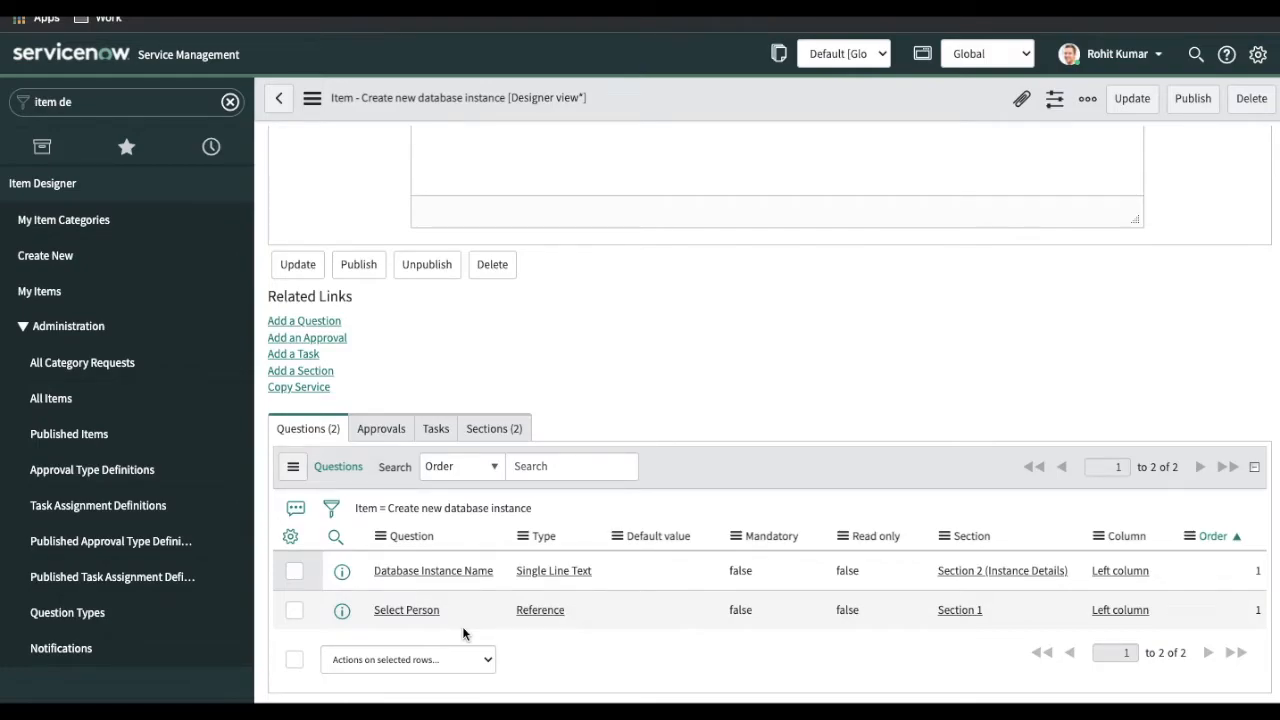
left_click(385, 428)
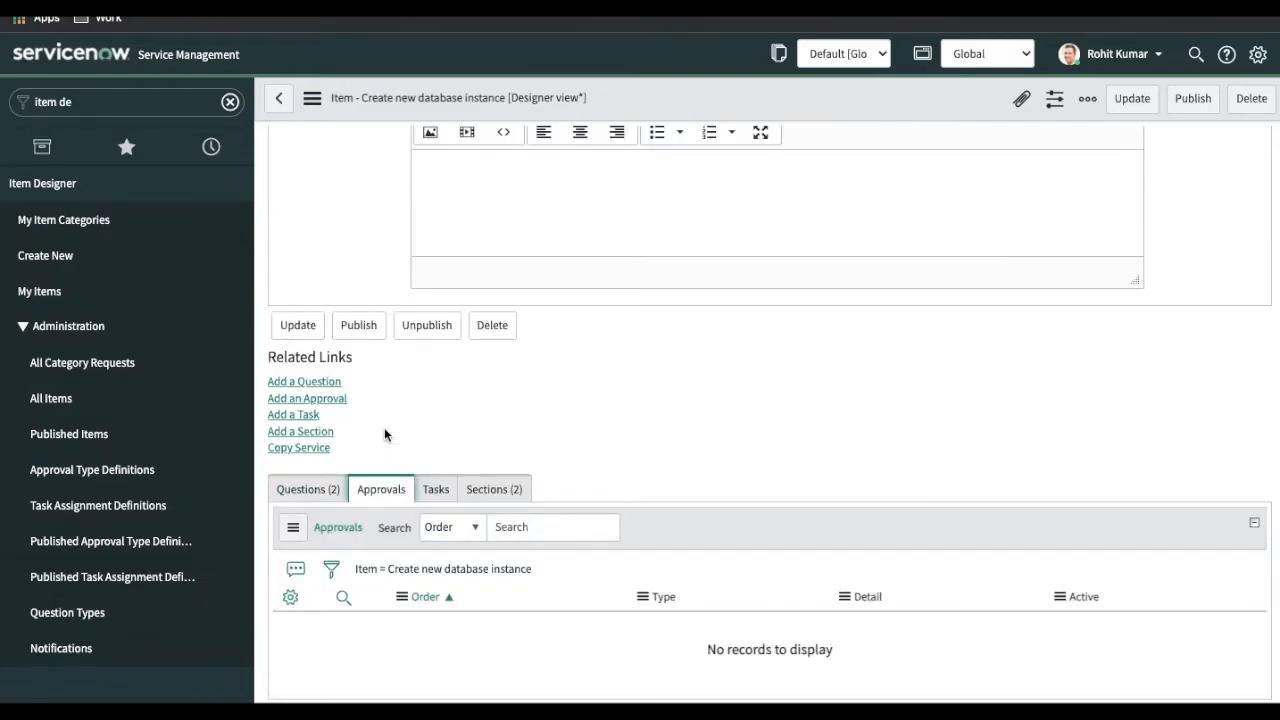
left_click(298, 401)
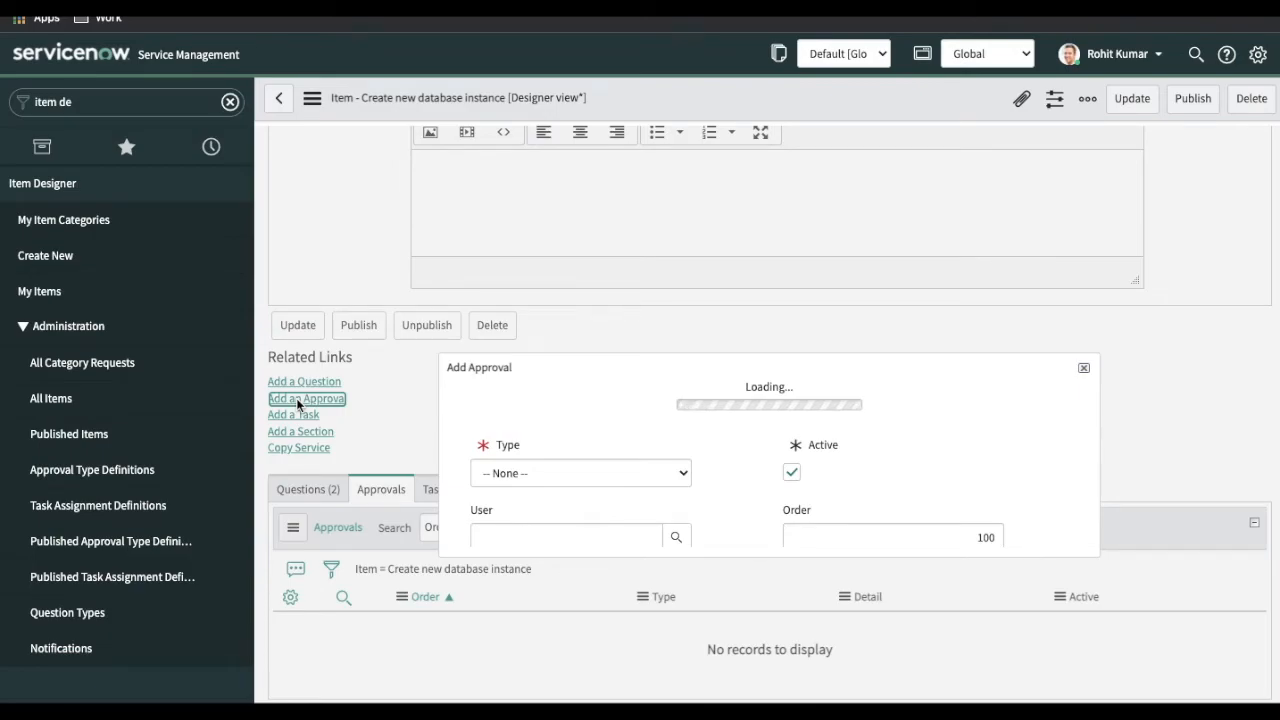
scroll(749, 450, "down", 1)
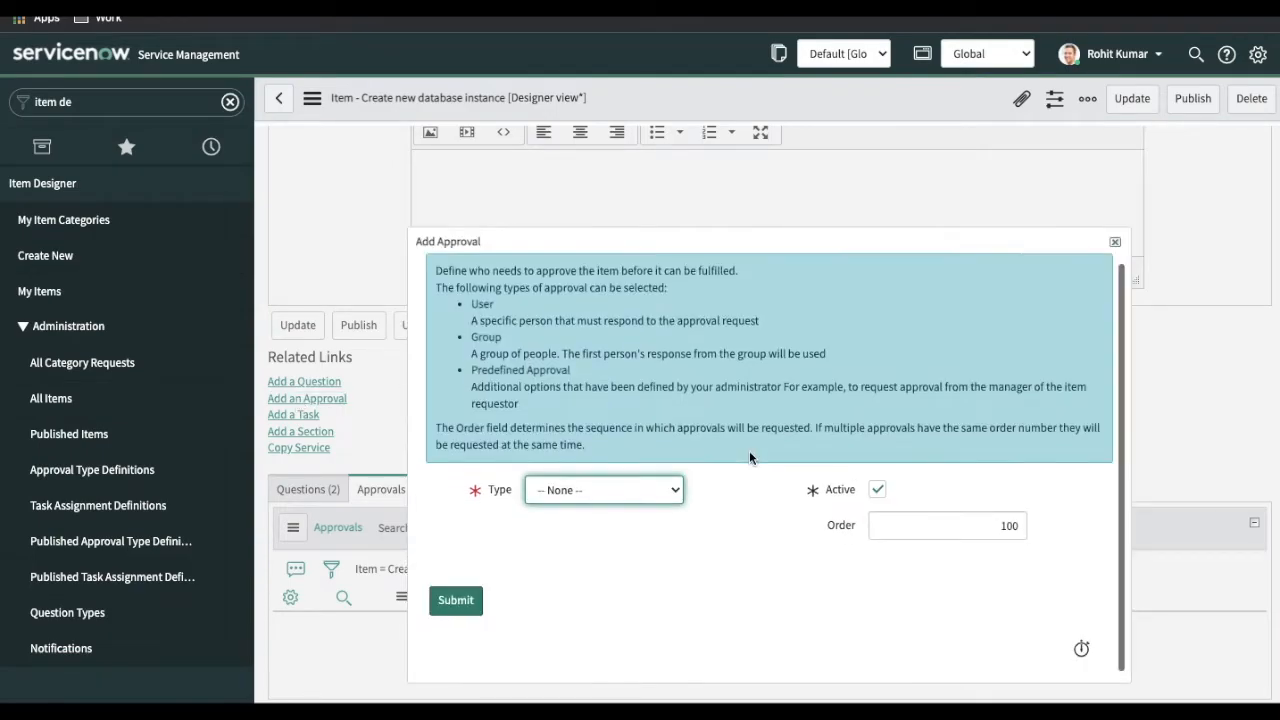
left_click(667, 497)
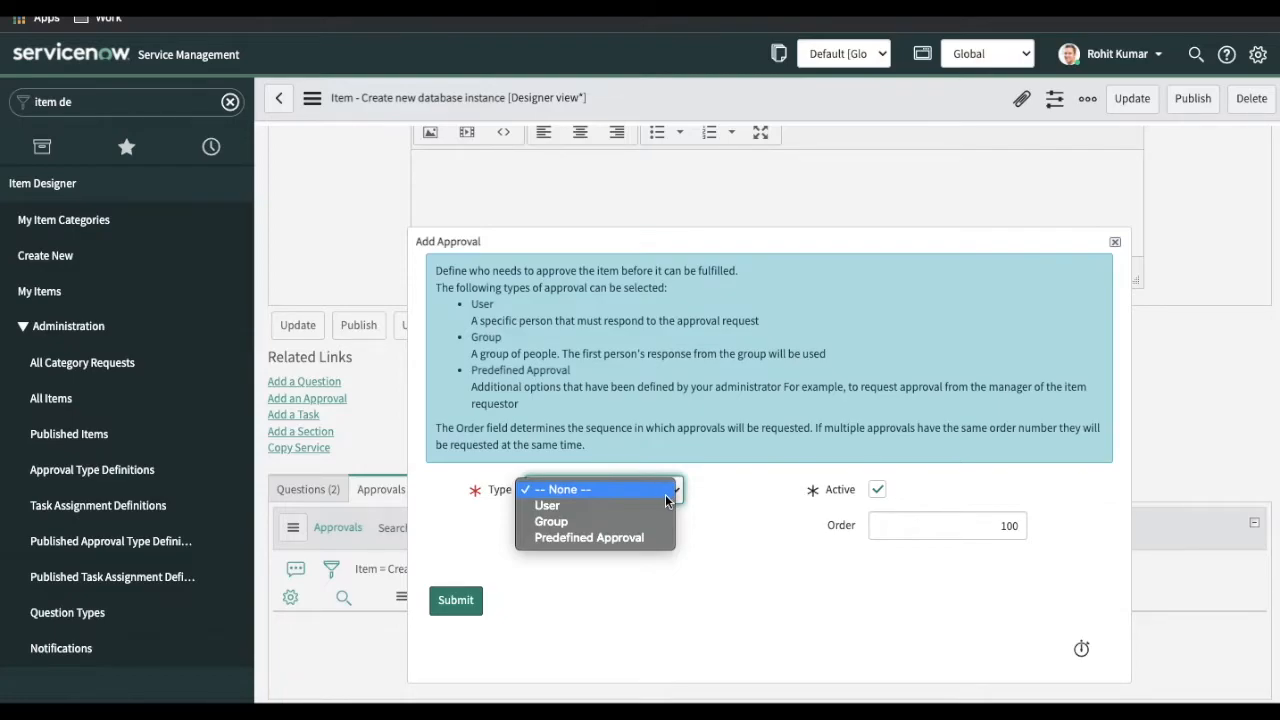
left_click(595, 520)
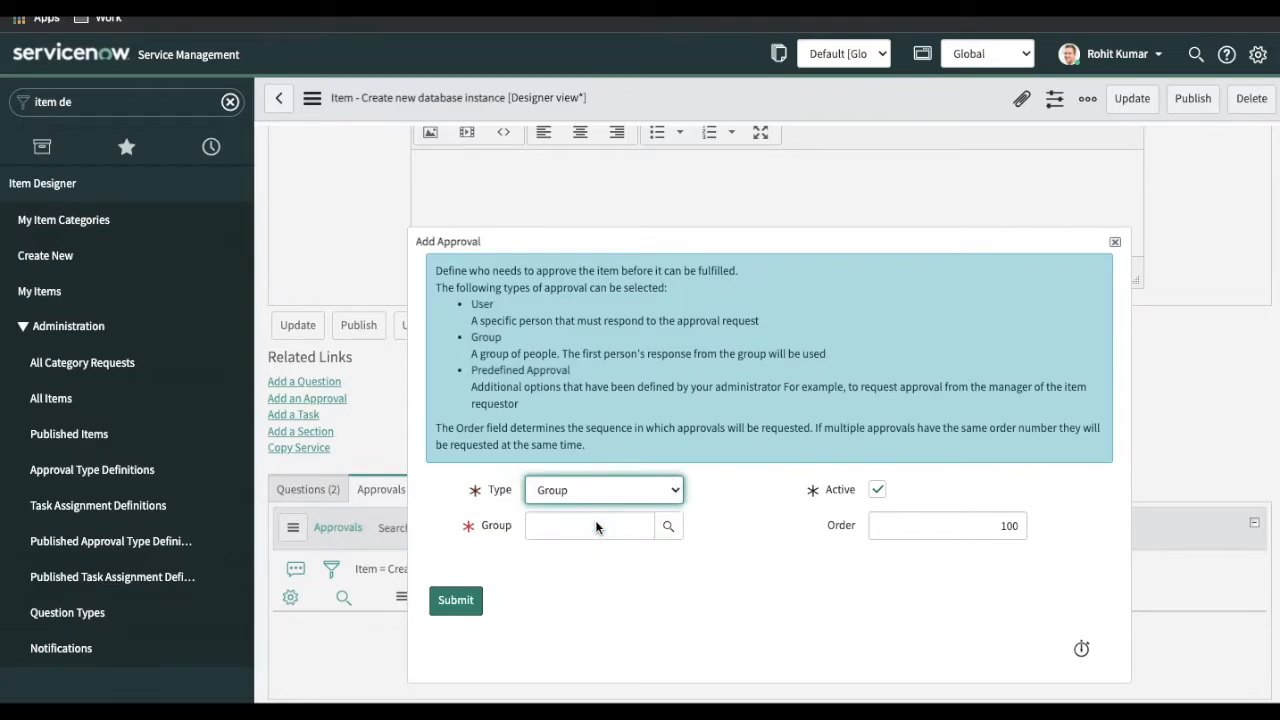
left_click(670, 527)
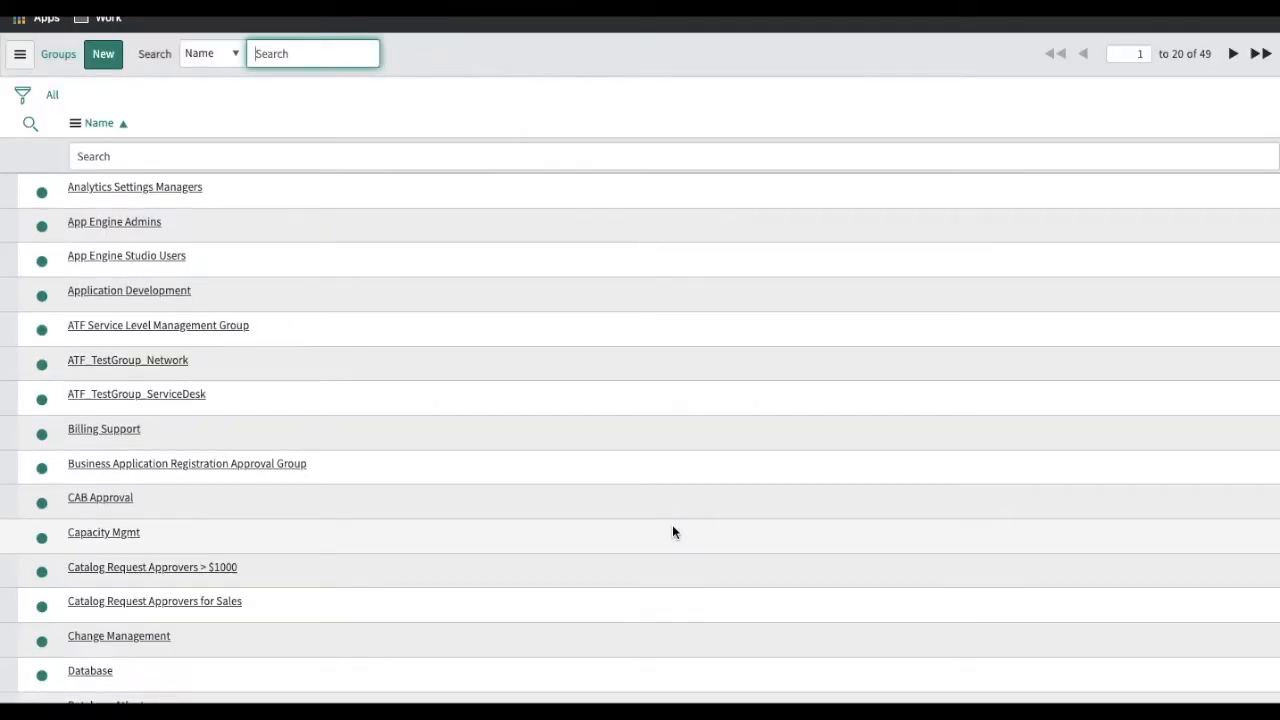
left_click(135, 436)
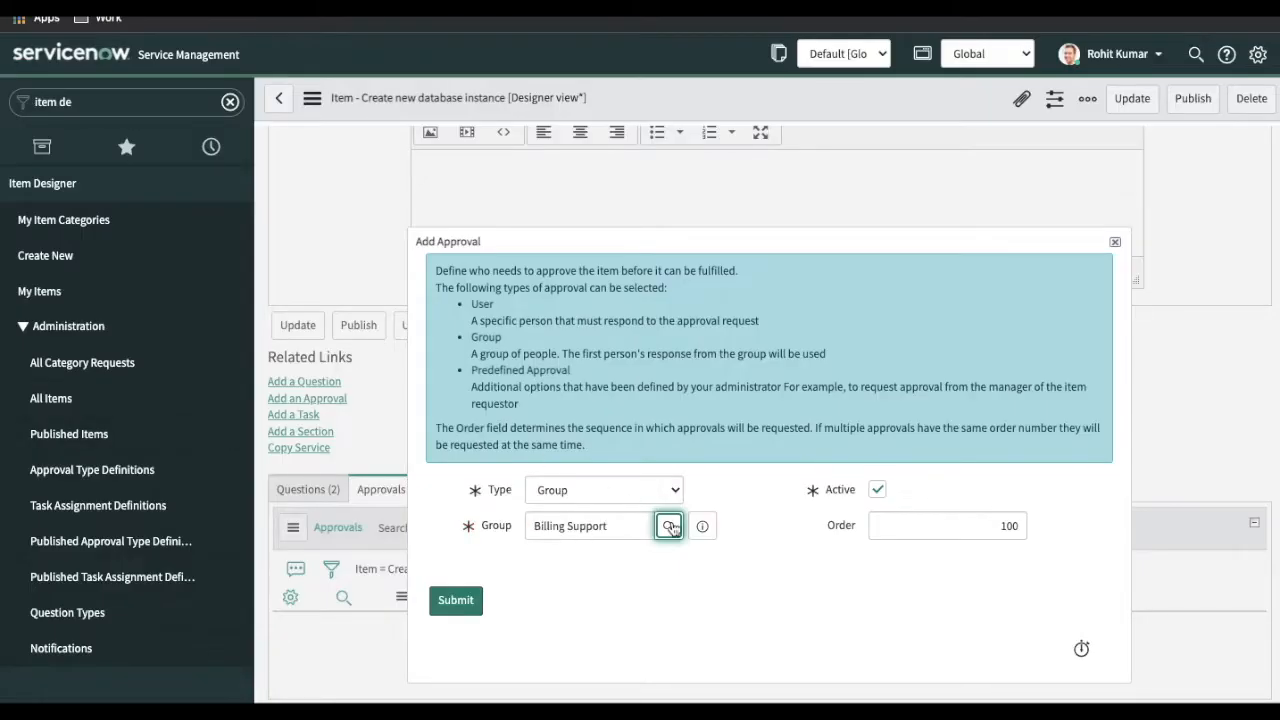
double_click(1005, 526)
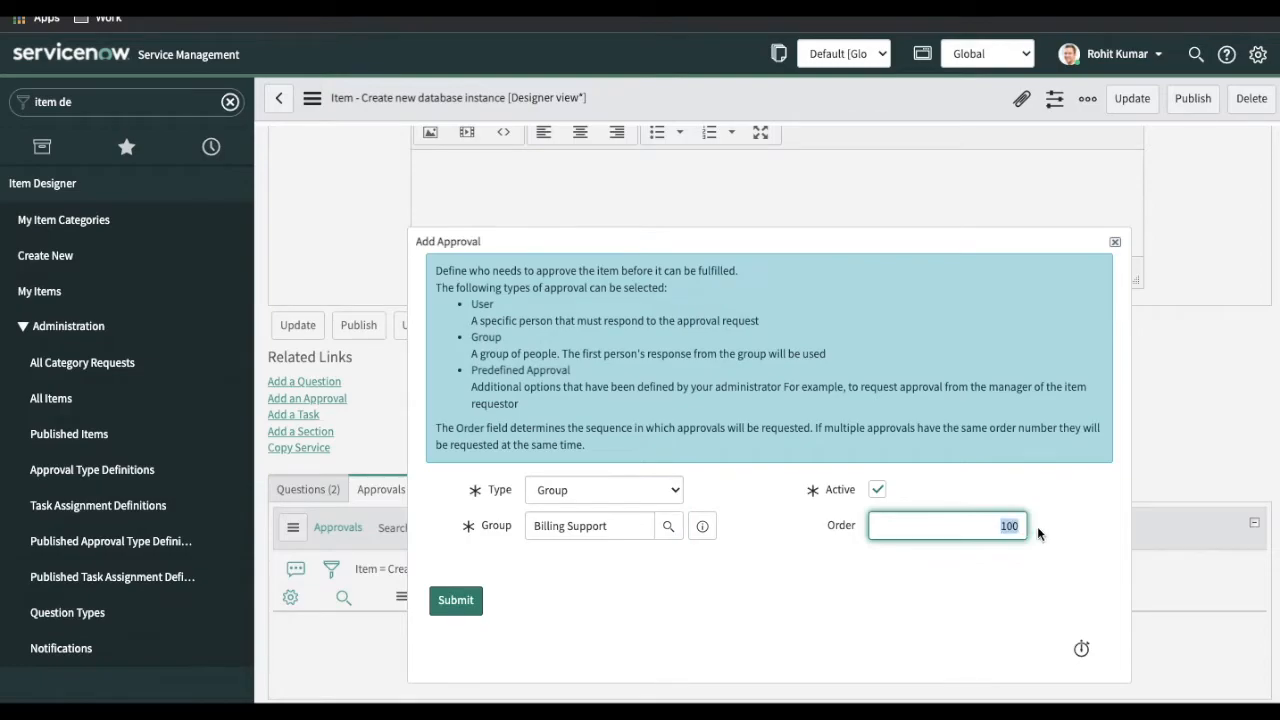
type("50")
left_click(458, 603)
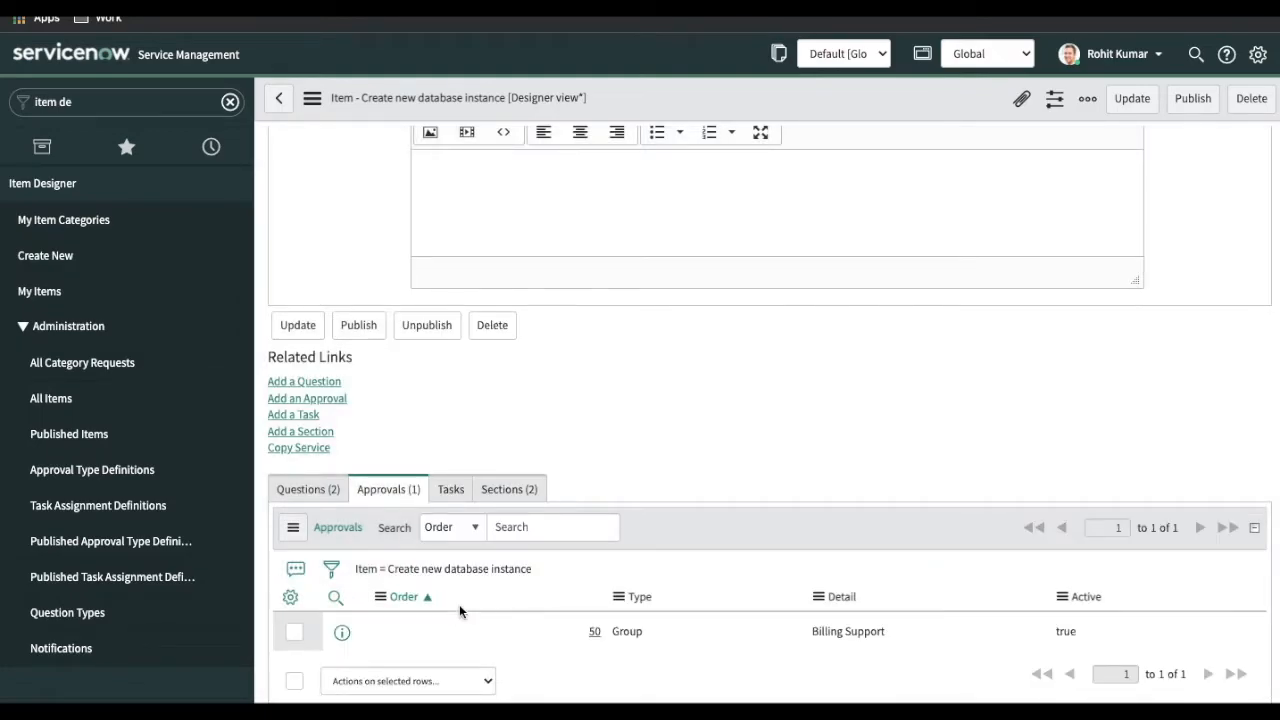
- Add an approval of type User, choosing the demo administrator as approver and keeping order 150
left_click(323, 399)
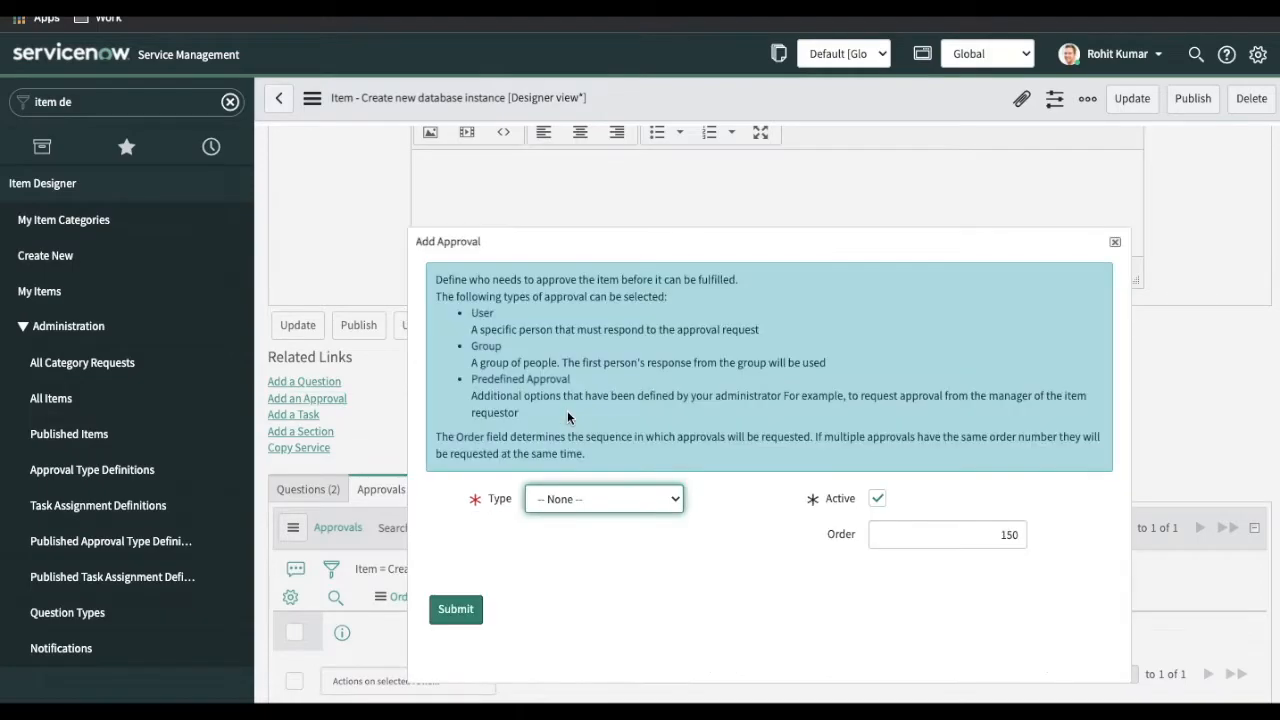
left_click(584, 500)
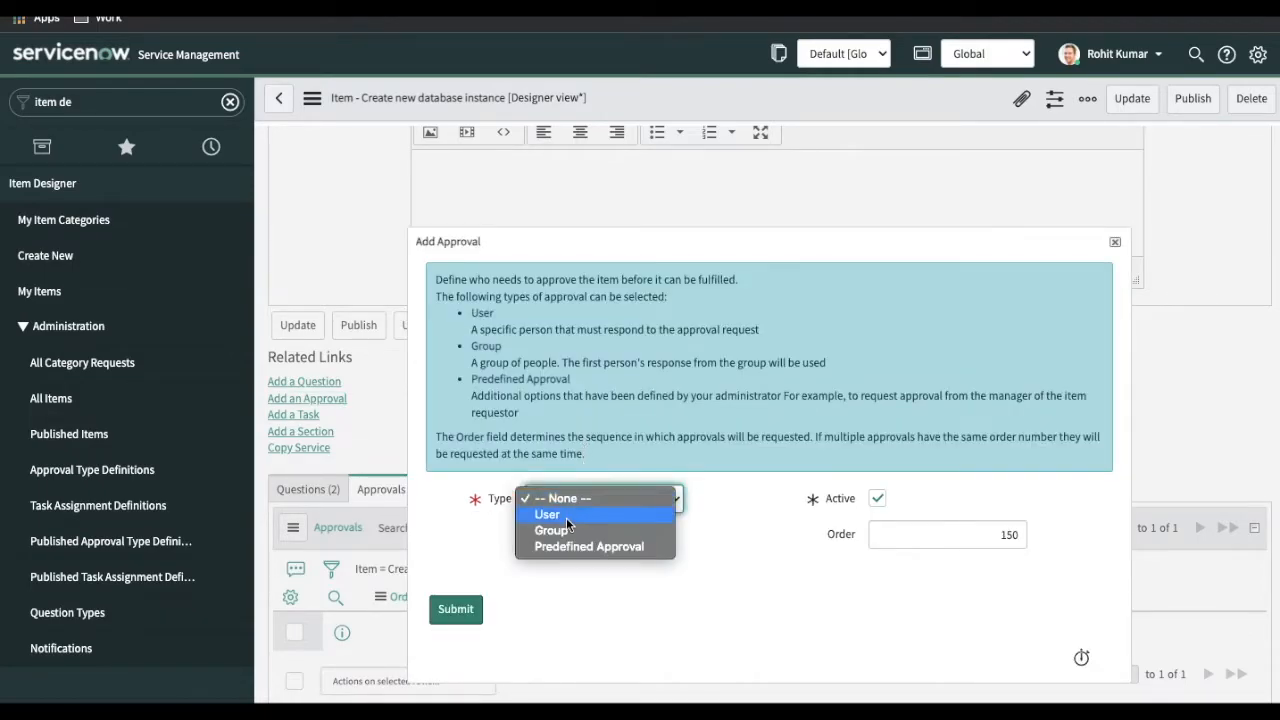
left_click(566, 516)
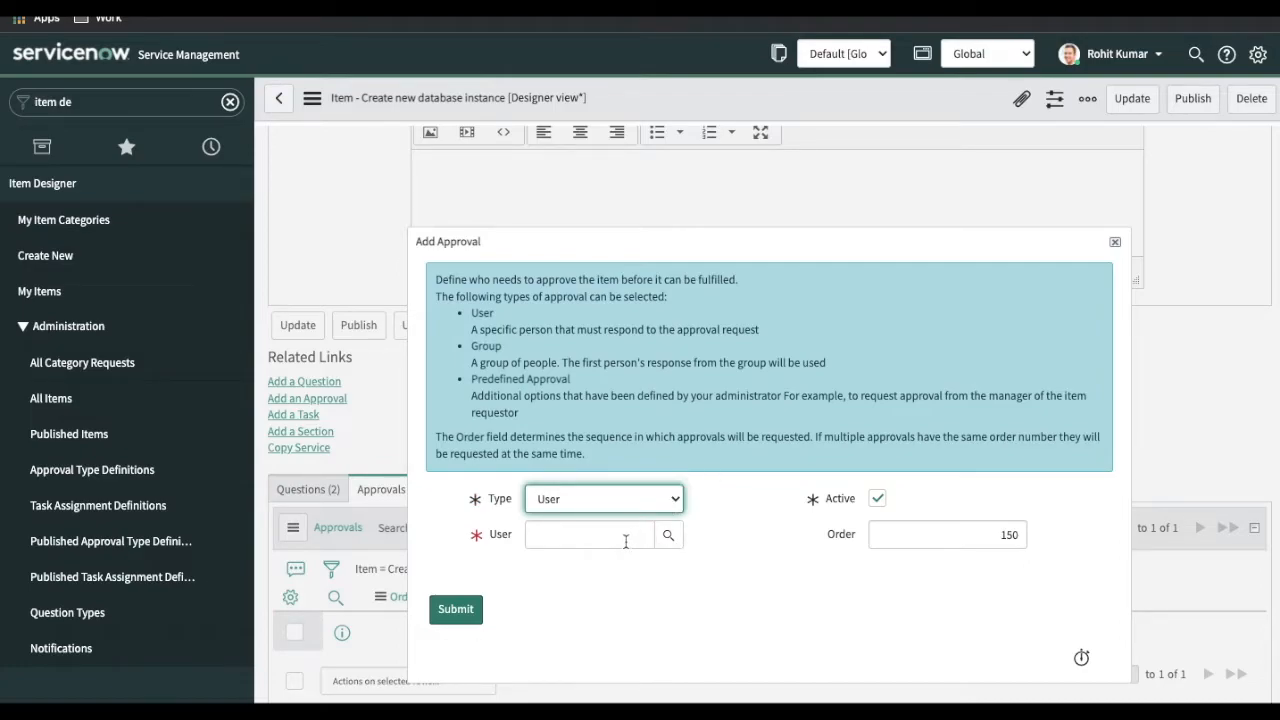
left_click(626, 541)
type("rohit")
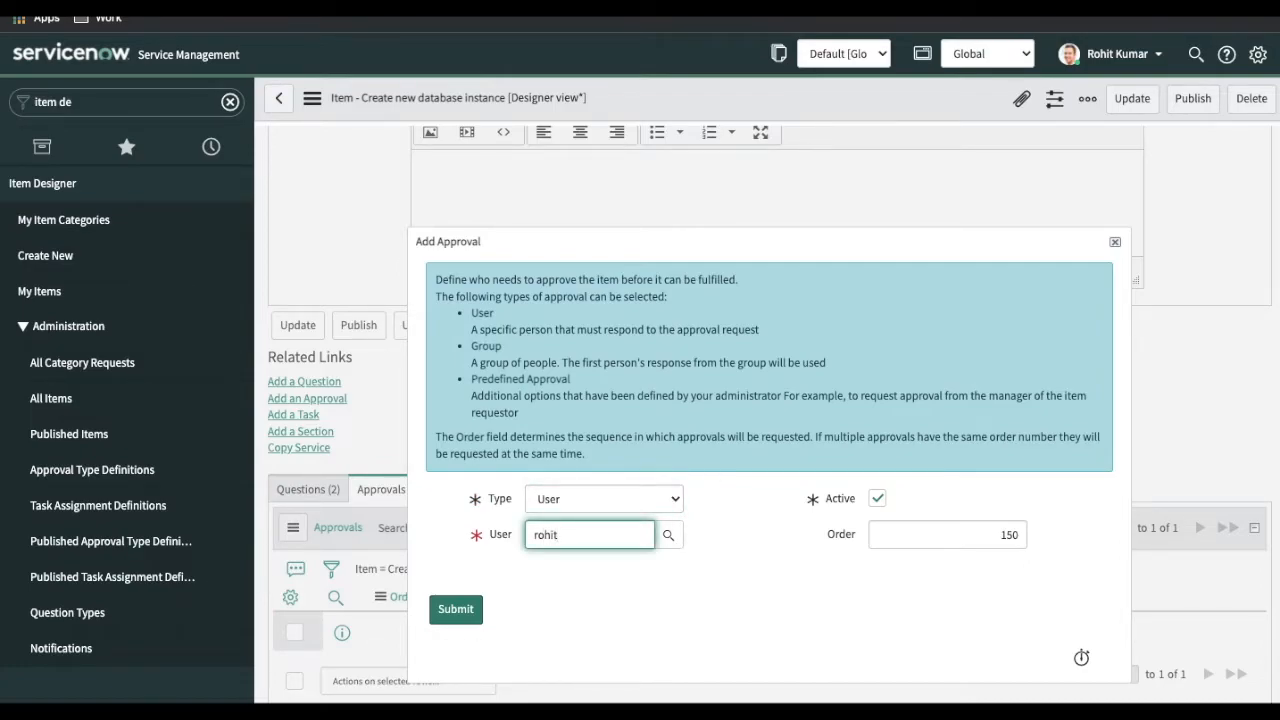
left_click(590, 572)
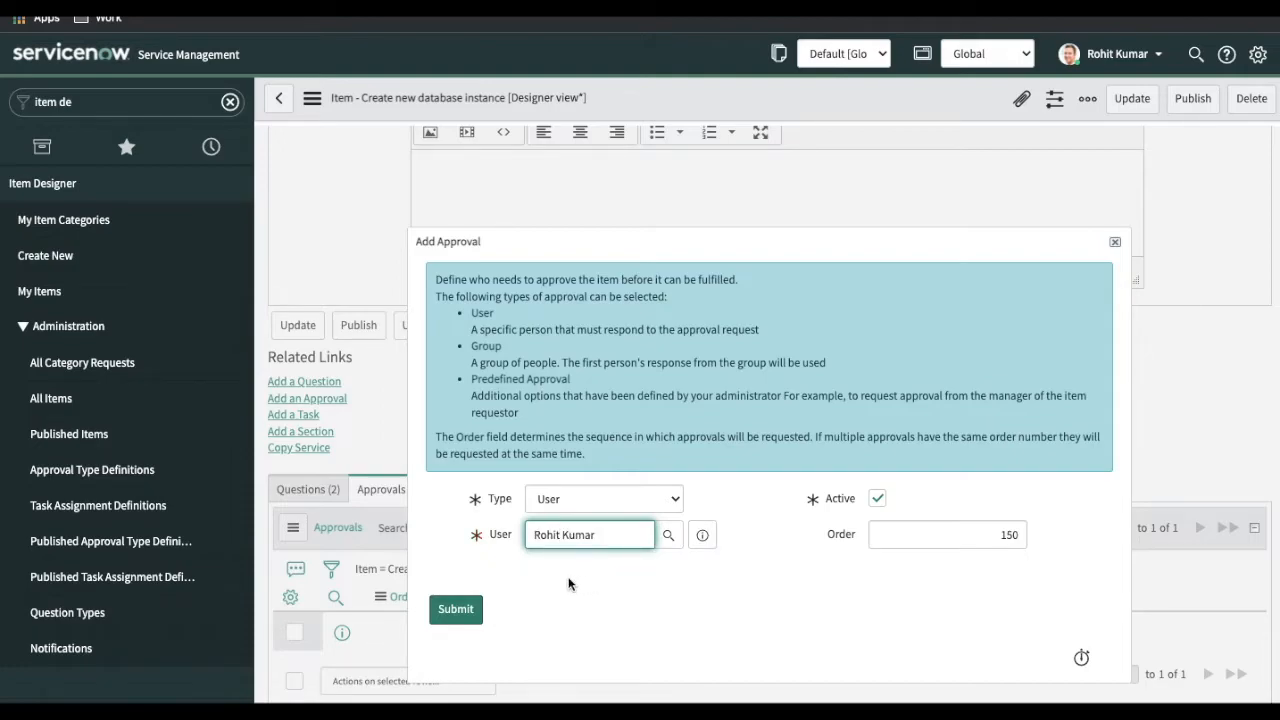
left_click(466, 609)
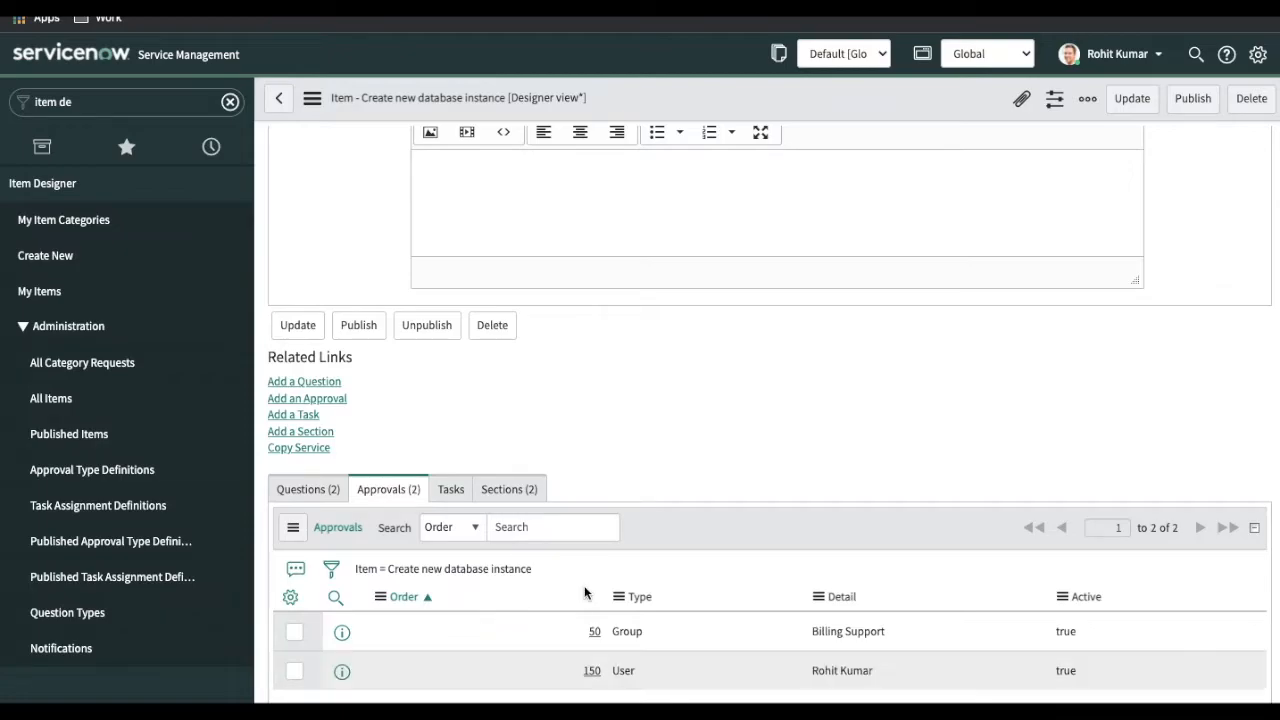
- Add an approval of type Predefined Approval for Requestor's Manager, keeping order 250
scroll(586, 592, "down", 1)
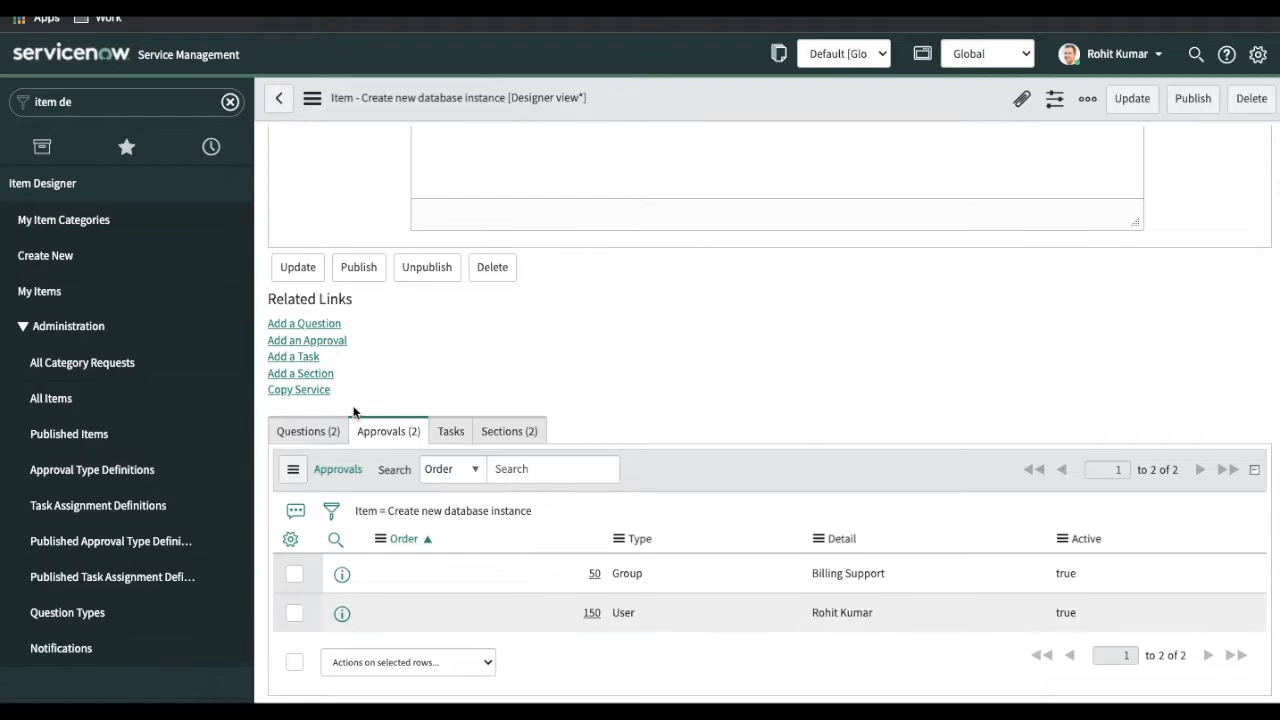
left_click(318, 342)
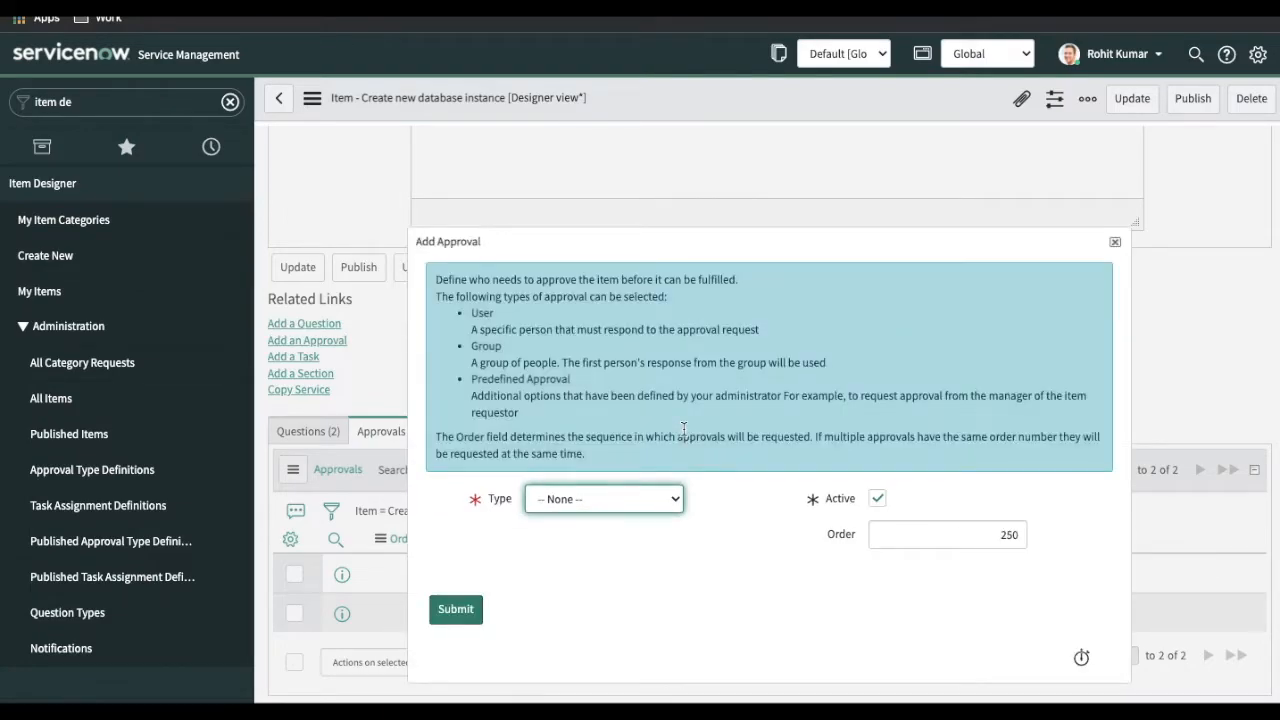
left_click(596, 496)
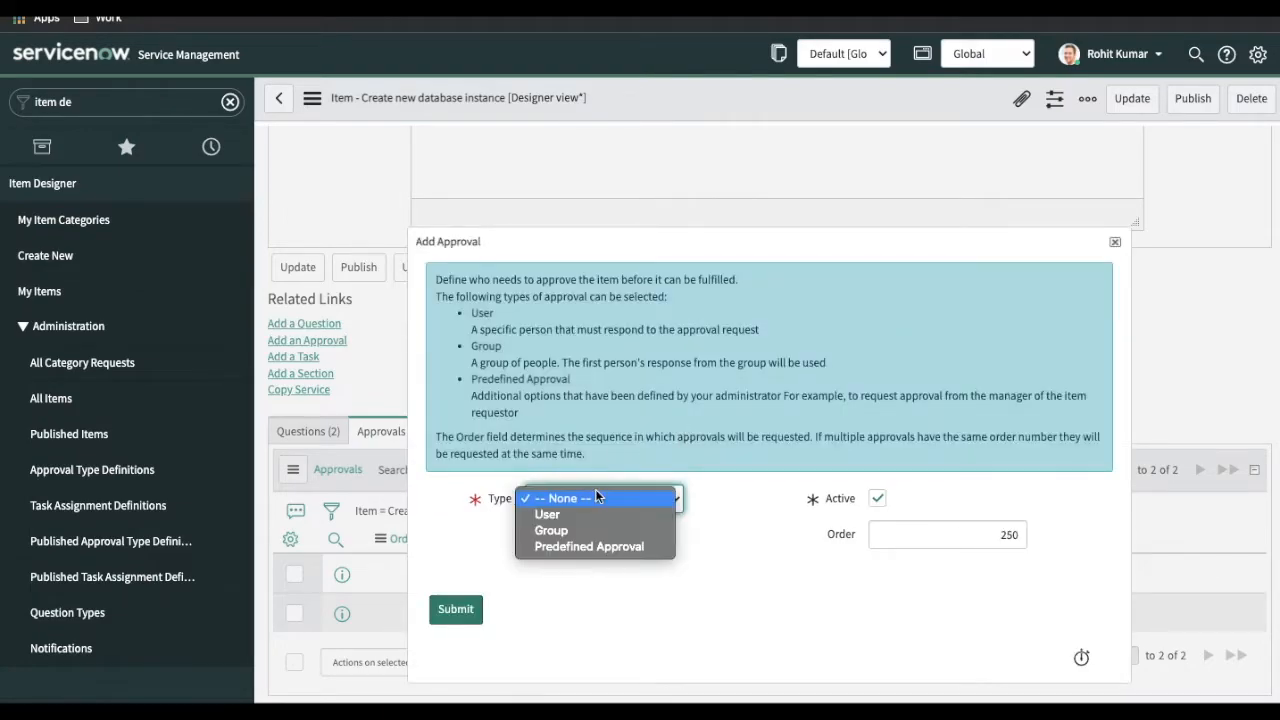
left_click(573, 546)
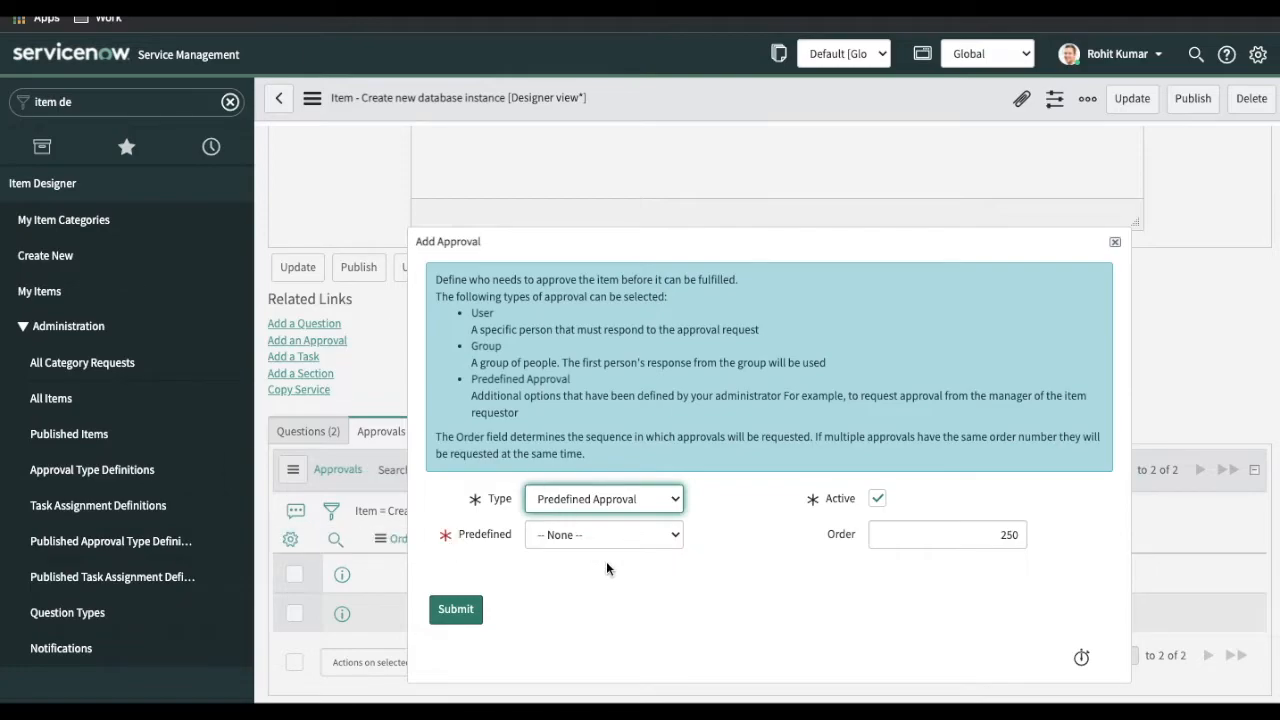
left_click(612, 535)
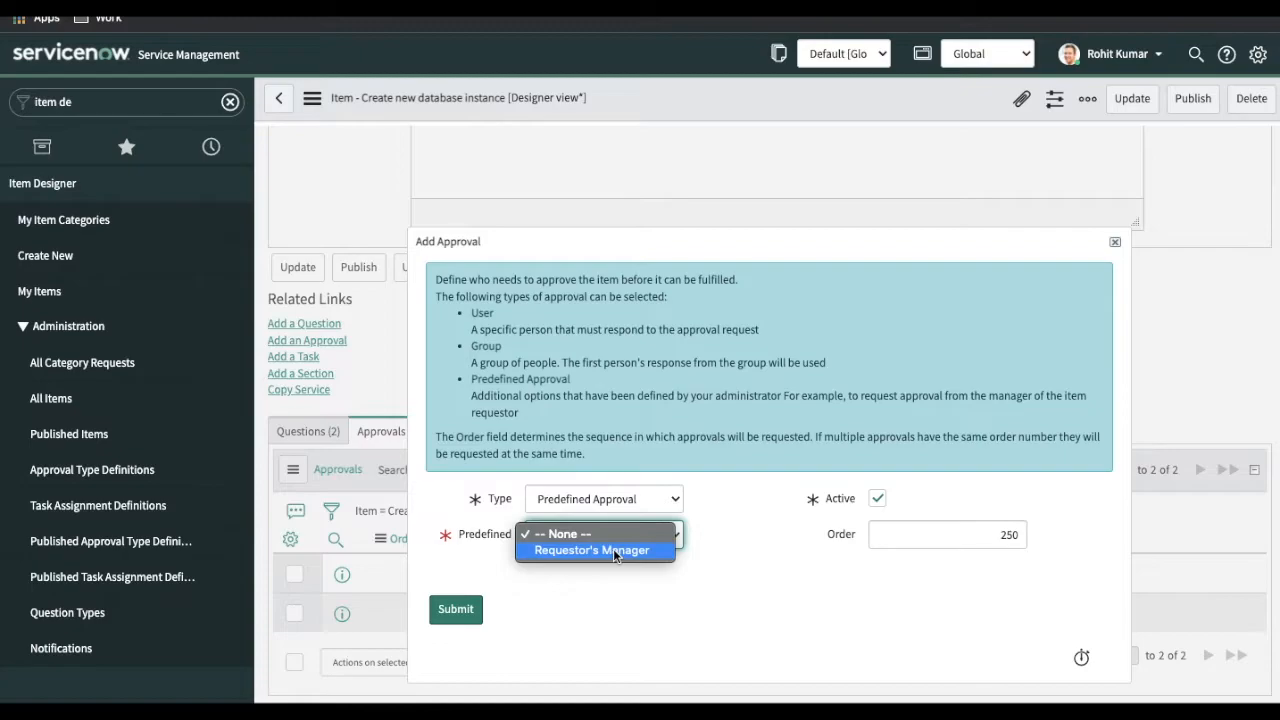
left_click(615, 551)
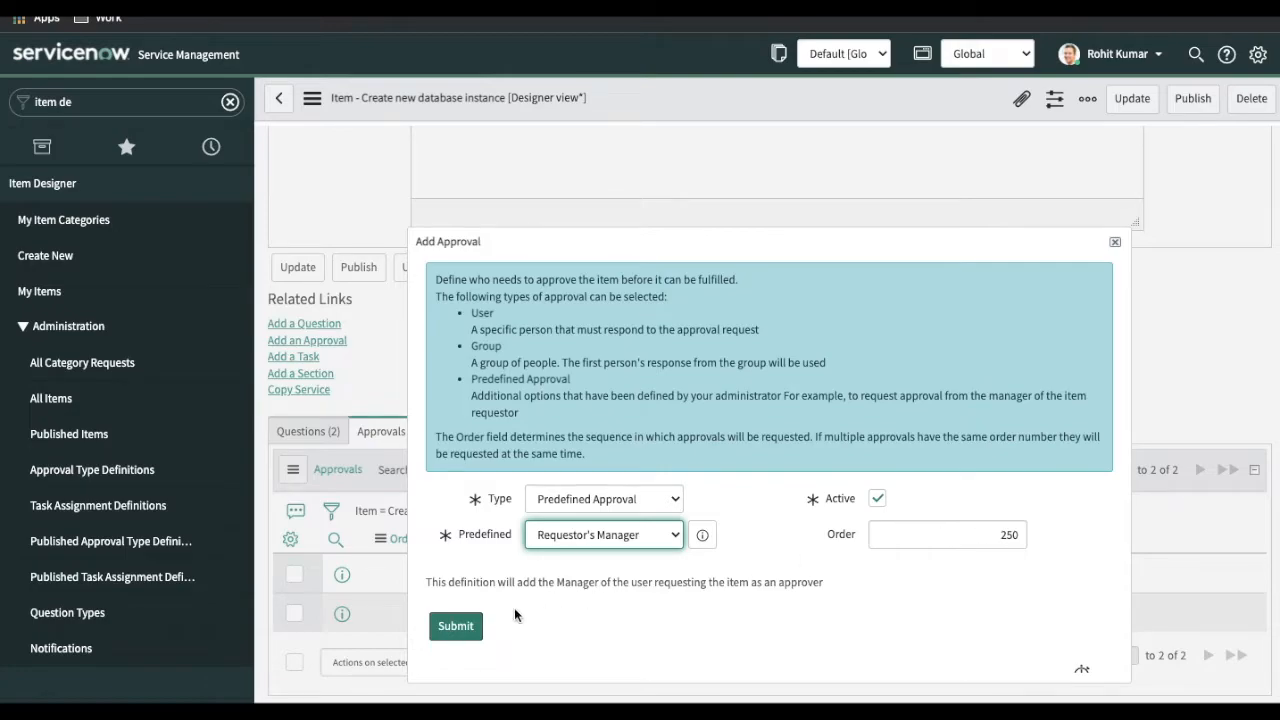
left_click(466, 636)
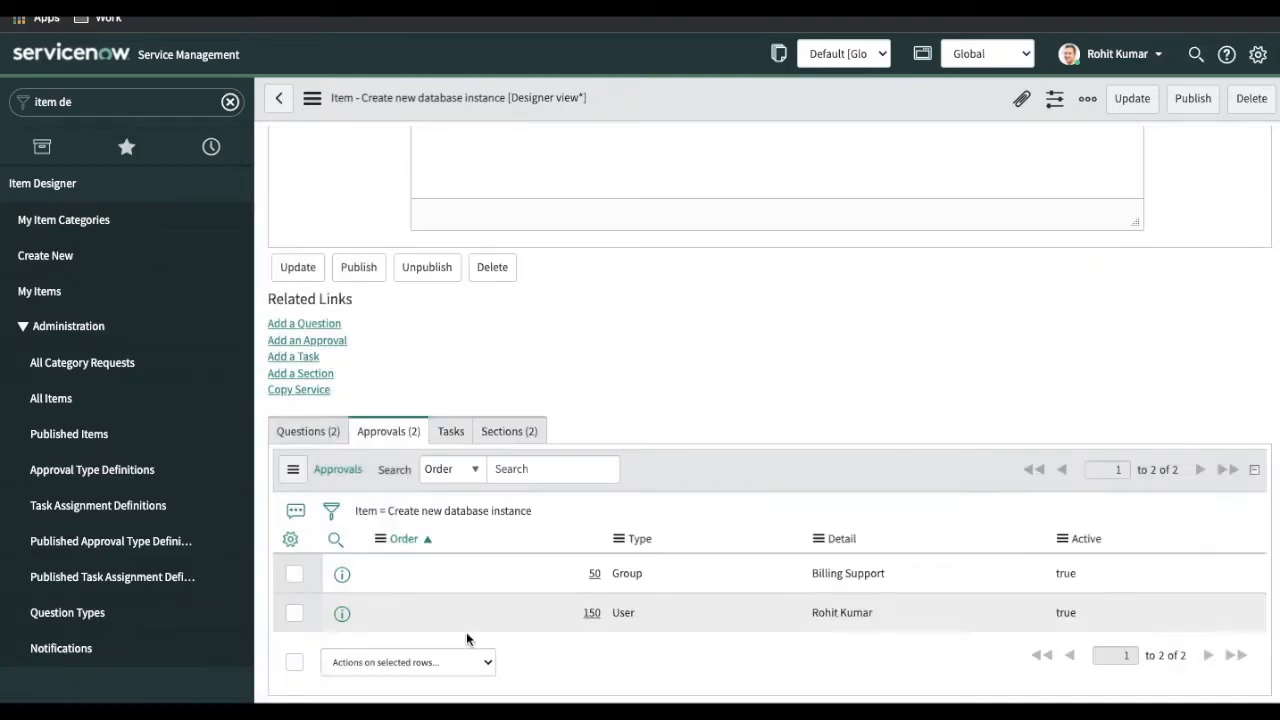
- Start adding a new task to the "Create new database instance" item
scroll(764, 583, "down", 1)
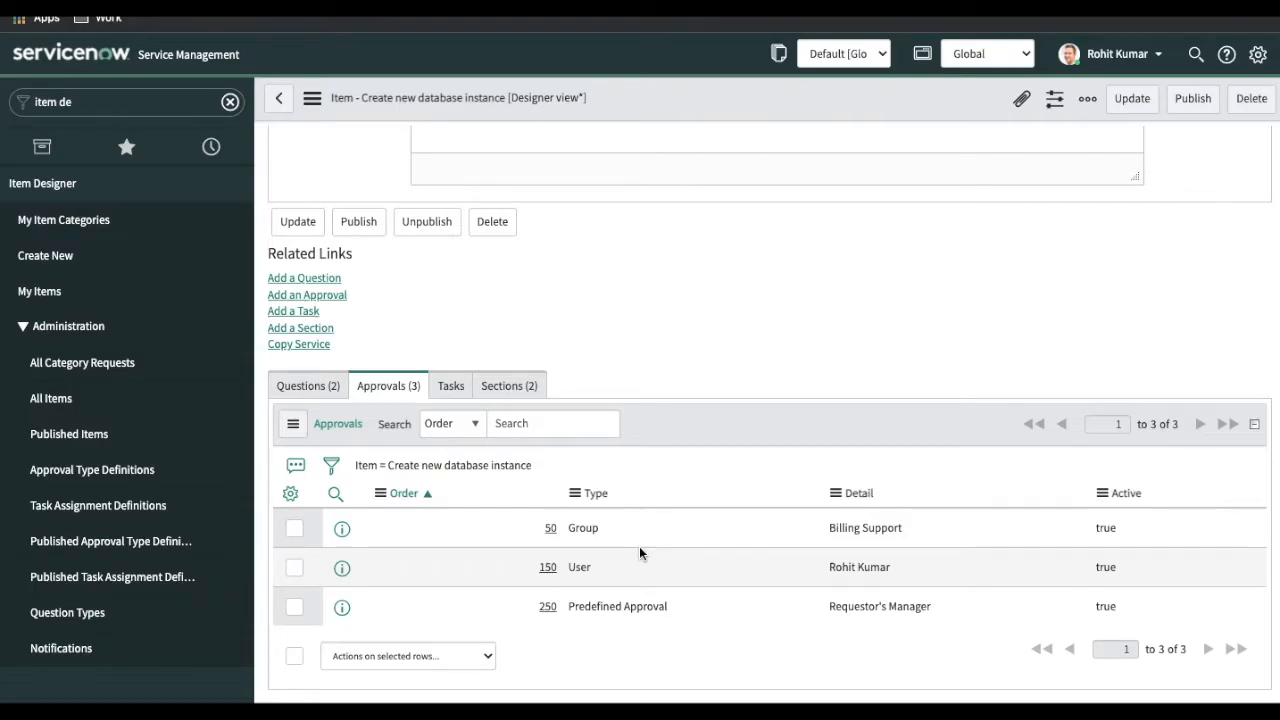
left_click(451, 387)
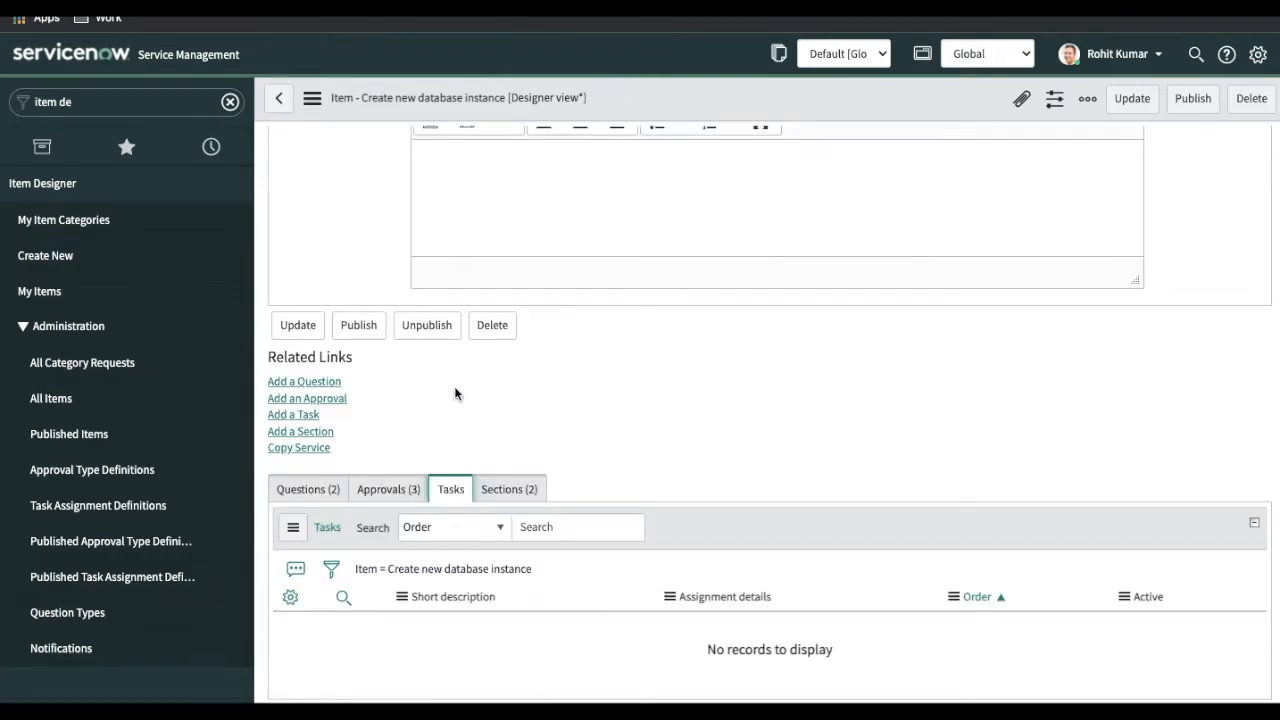
left_click(310, 418)
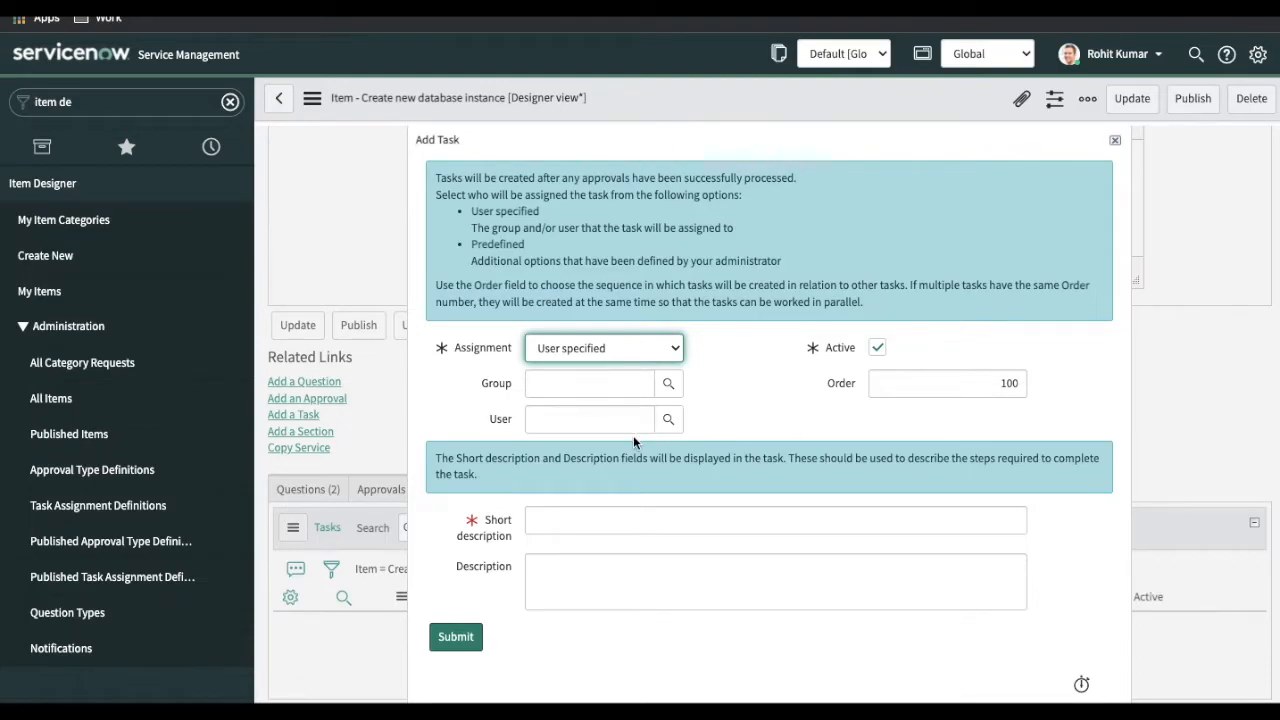
left_click(620, 346)
left_click(584, 368)
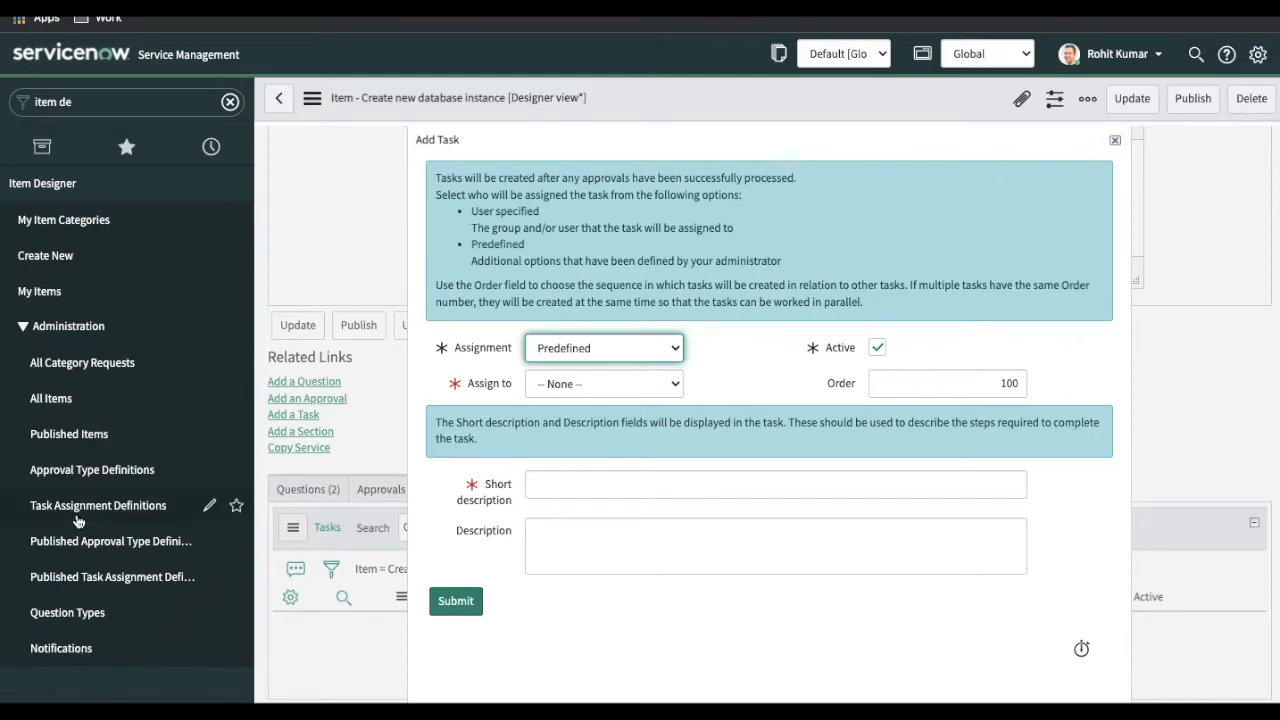
left_click(571, 390)
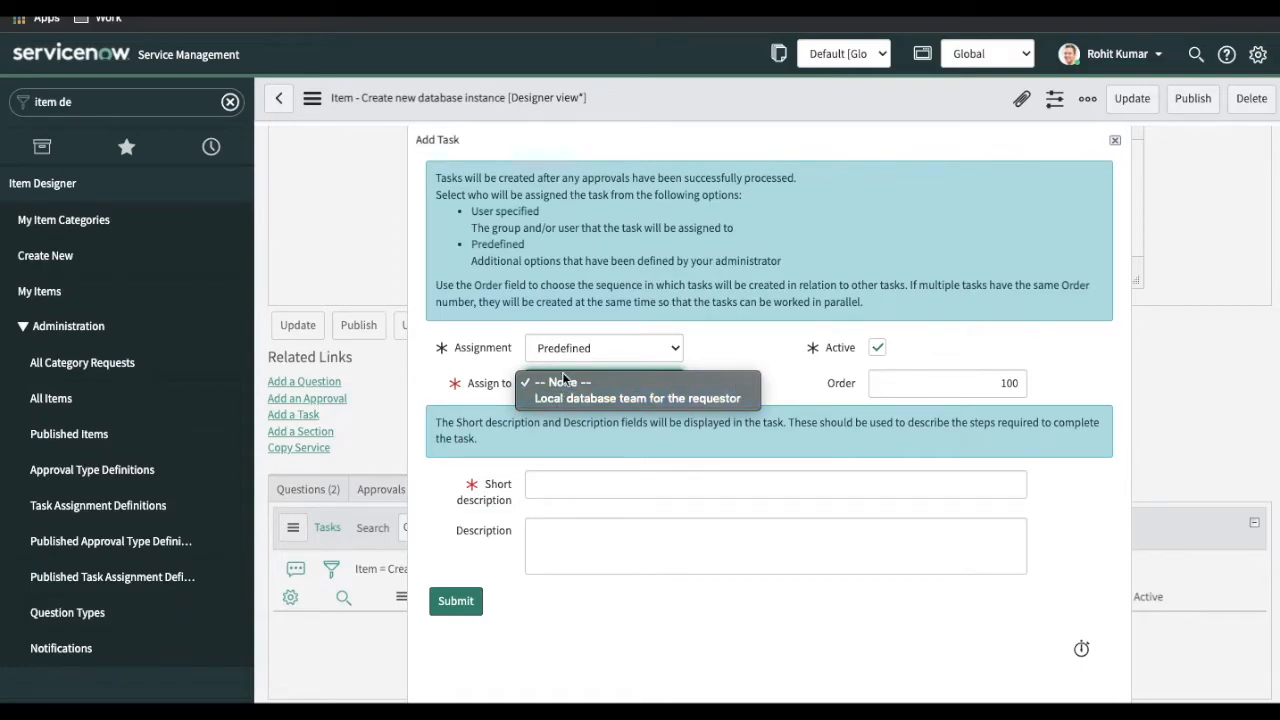
left_click(581, 355)
left_click(581, 355)
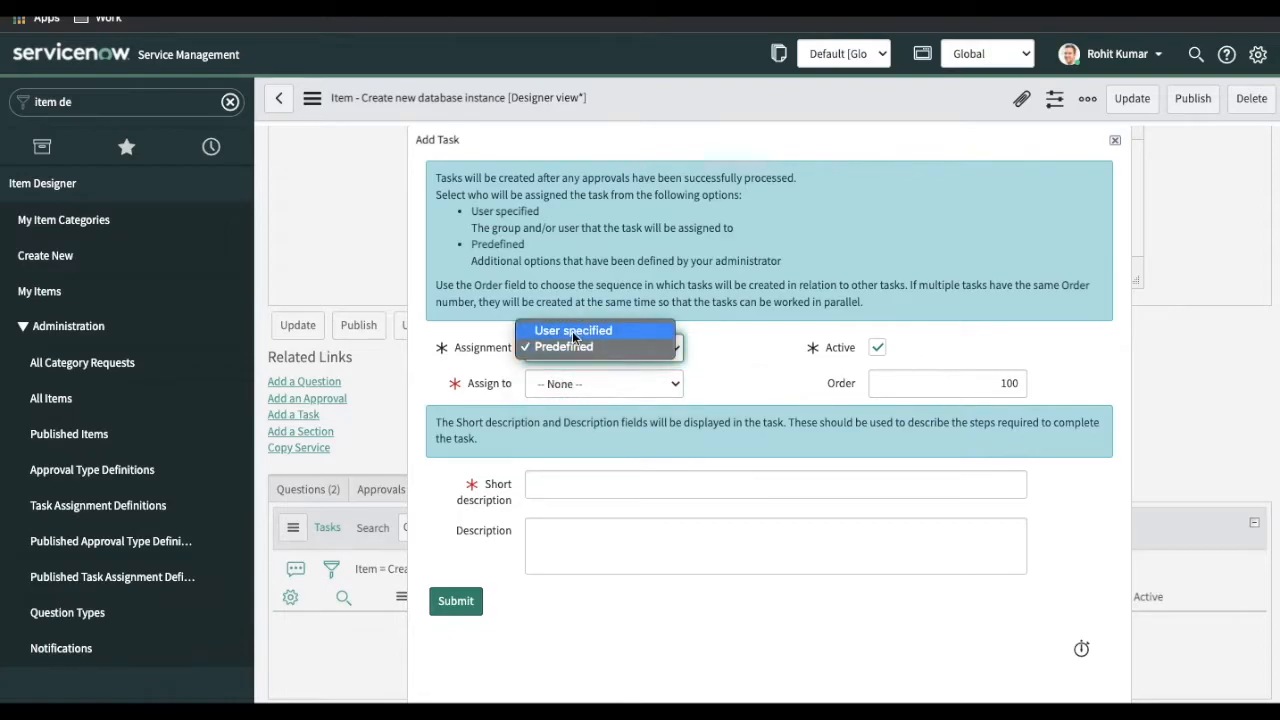
left_click(573, 331)
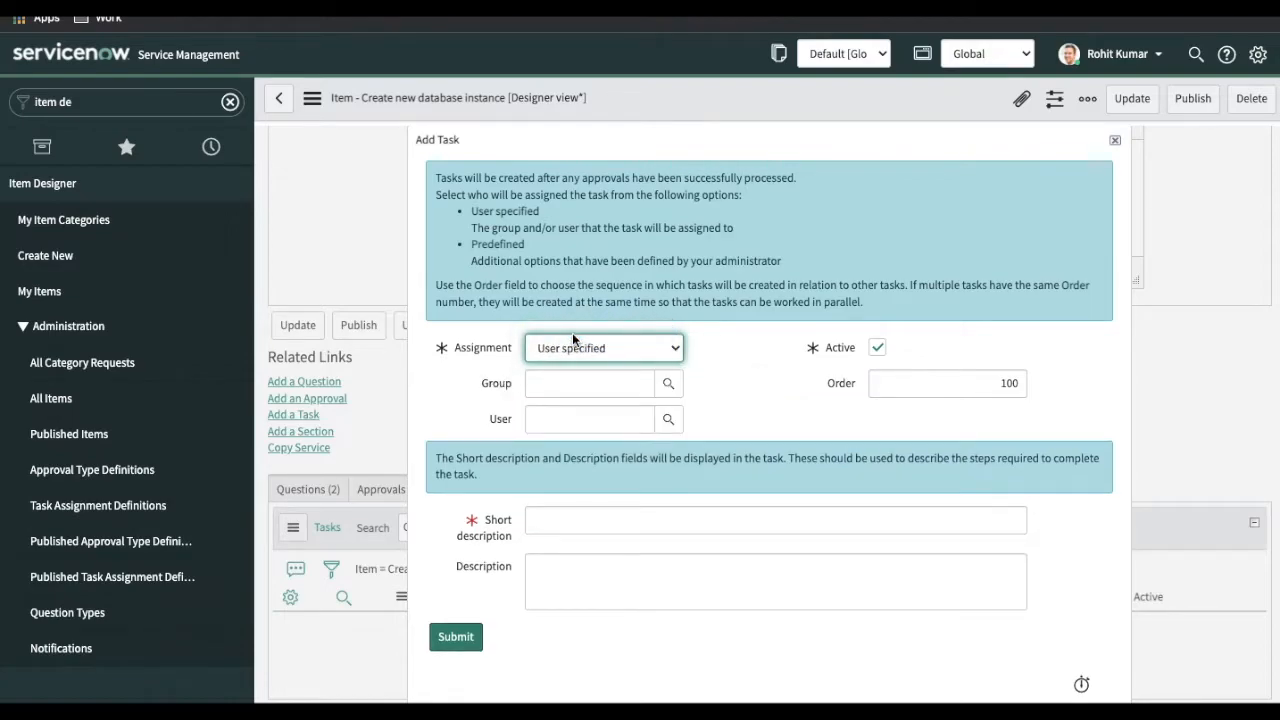
- Assign the new task to group ATF_TestGroup_Network and user ATF_TestItilUser1, with order 300
left_click(578, 390)
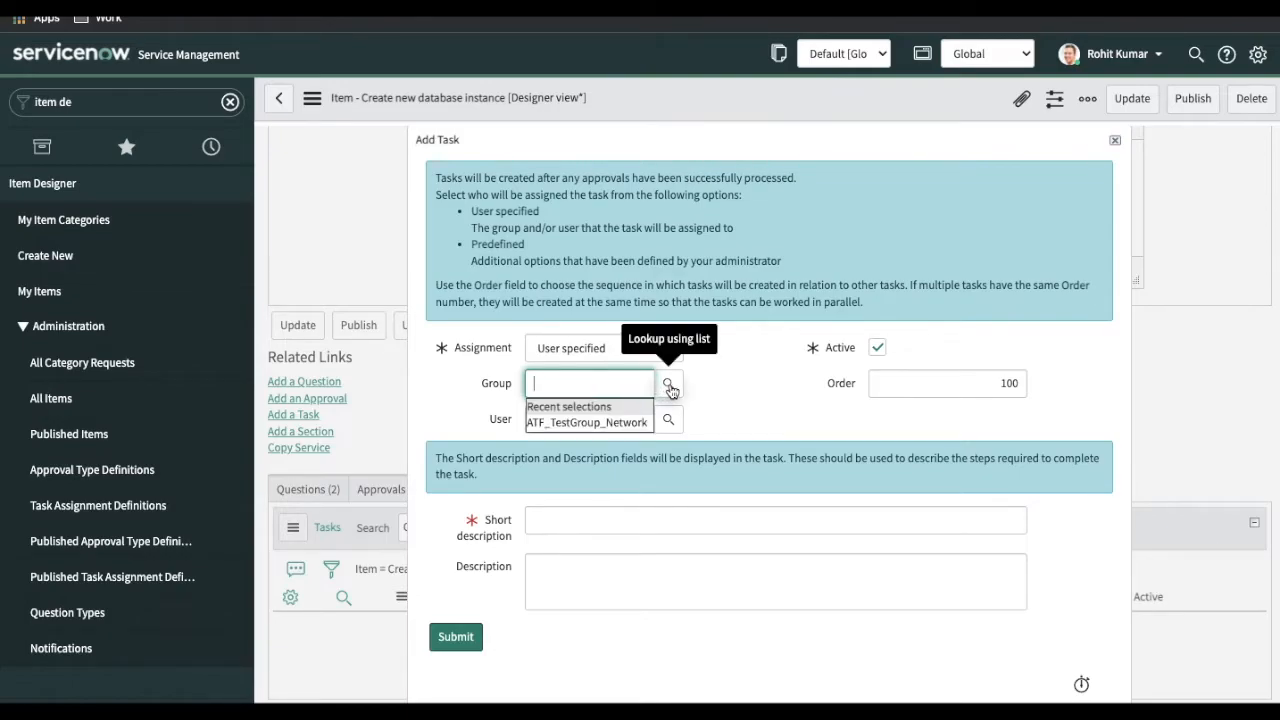
left_click(617, 422)
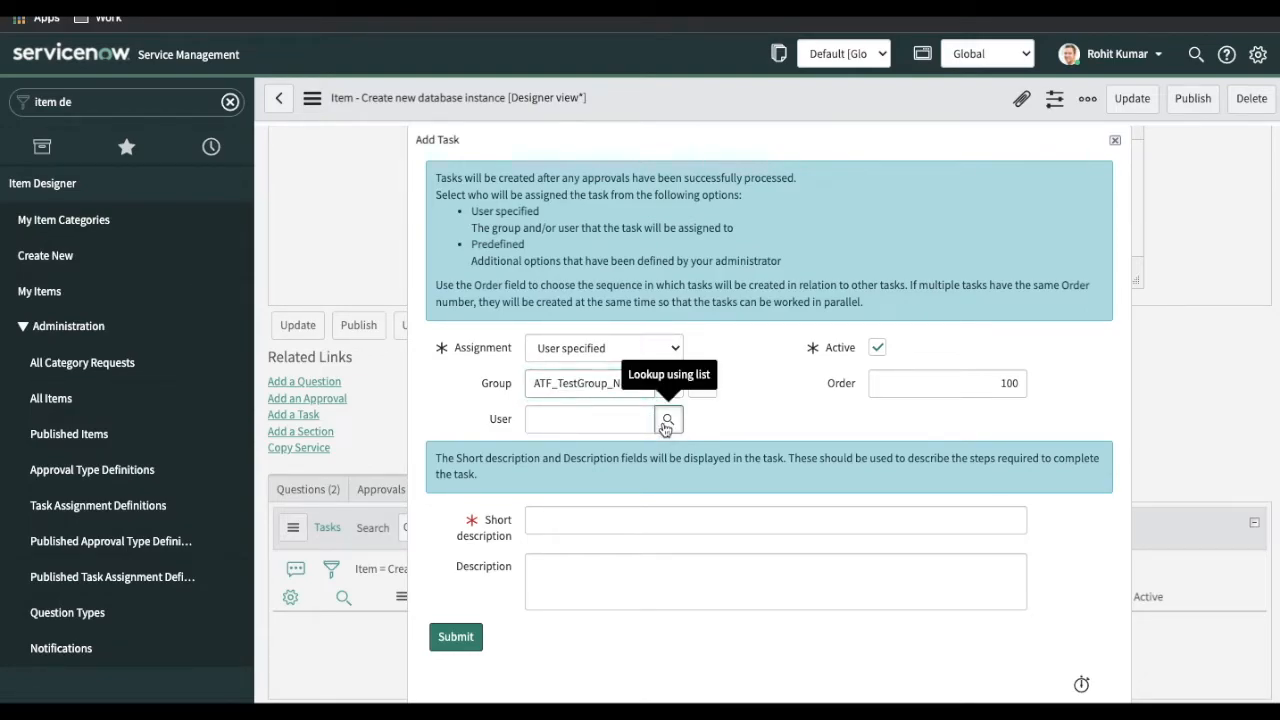
left_click(667, 421)
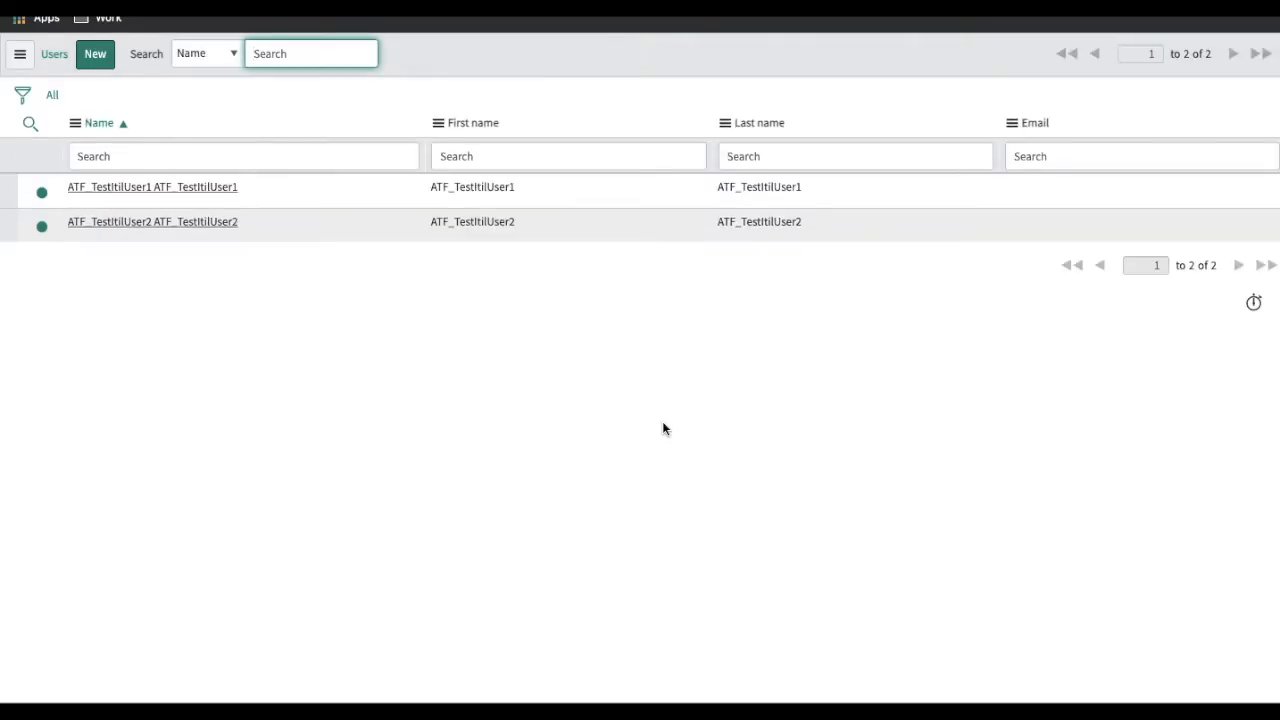
left_click(210, 190)
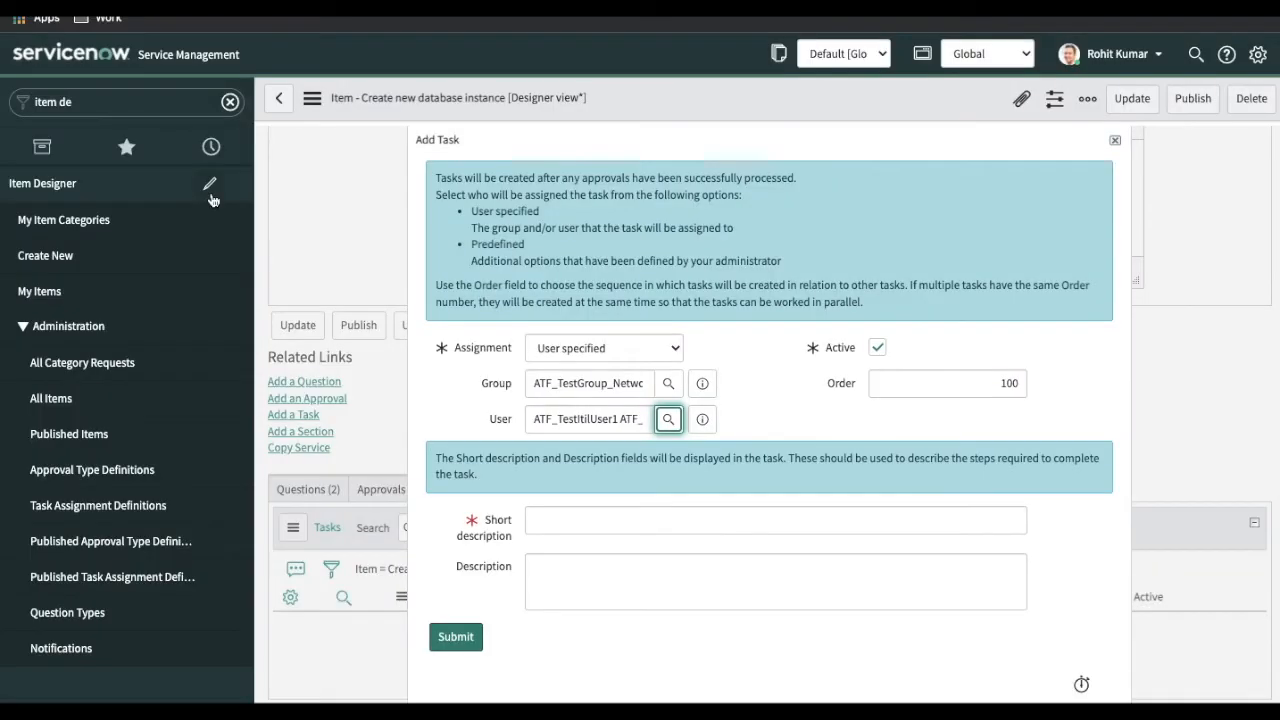
left_click(1001, 382)
double_click(1001, 382)
type("300")
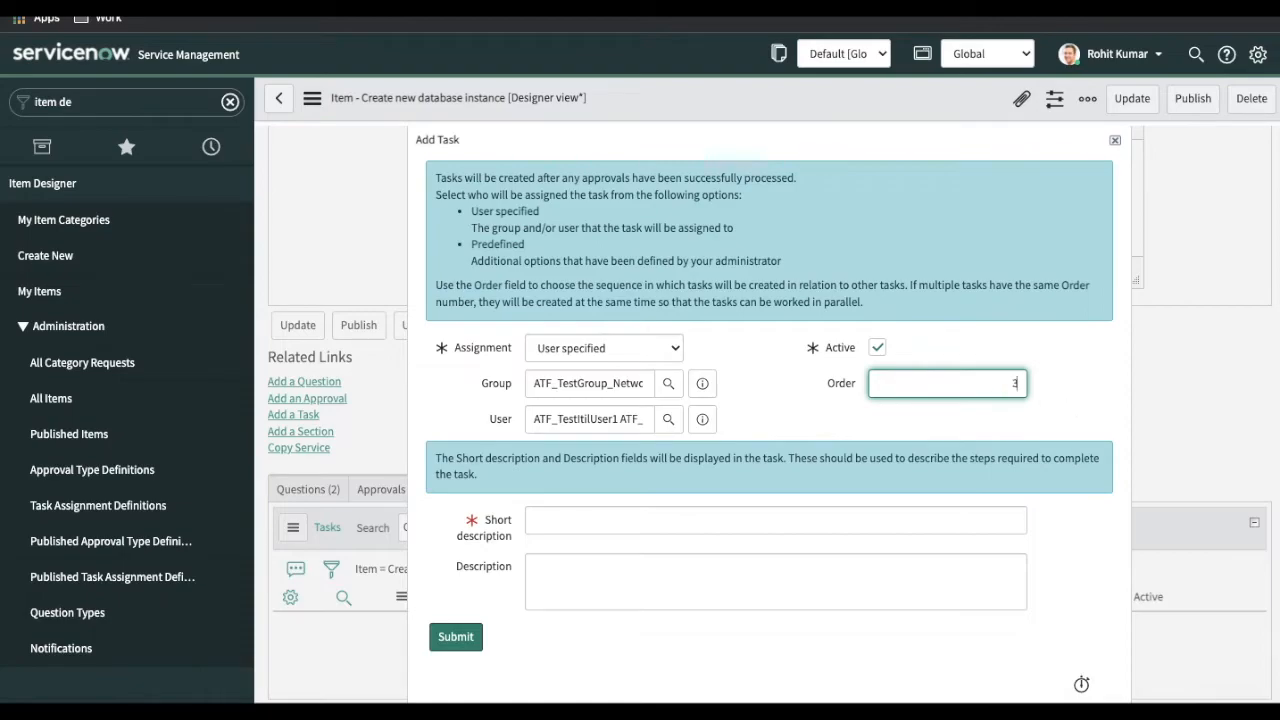
- Enter "Create database instance" as the task's short description
left_click(820, 520)
type("Autom")
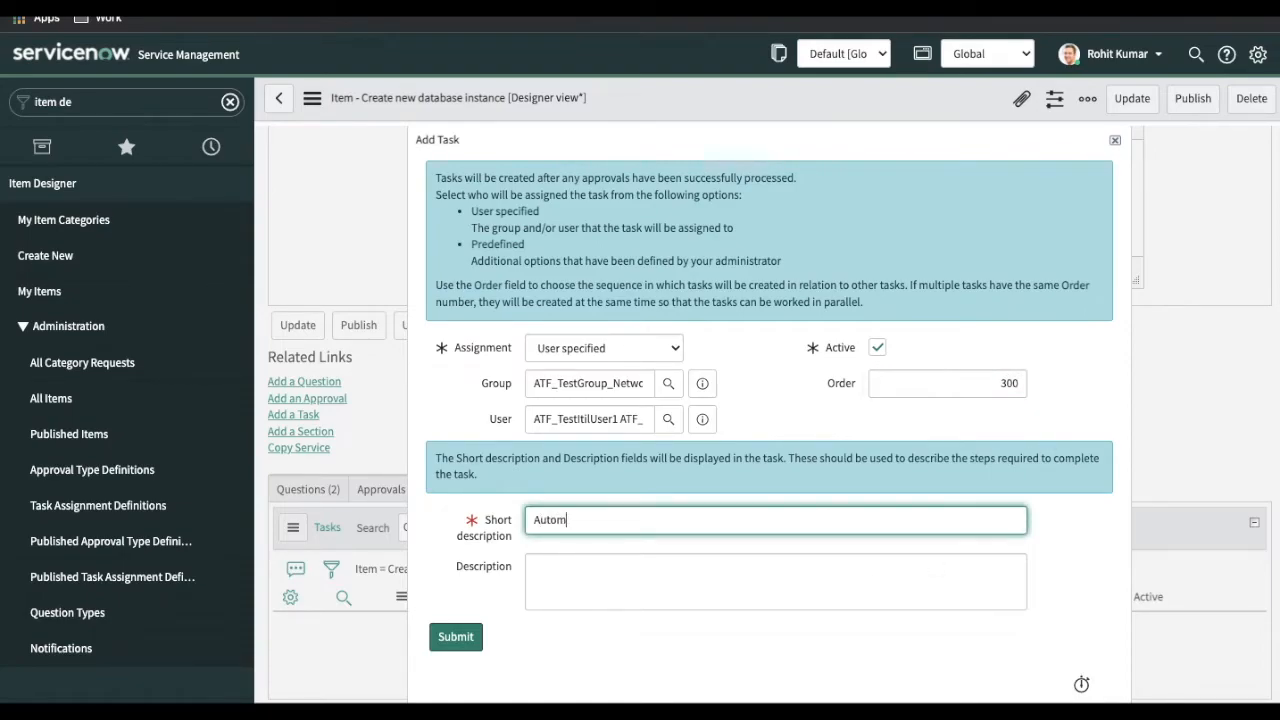
type("ation tas")
type("l")
key("BackSpace")
key("BackSpace")
key("BackSpace")
key("BackSpace")
key("BackSpace")
key("BackSpace")
key("BackSpace")
key("BackSpace")
key("BackSpace")
key("BackSpace")
key("BackSpace")
key("BackSpace")
key("BackSpace")
key("BackSpace")
key("BackSpace")
type("Create database instance")
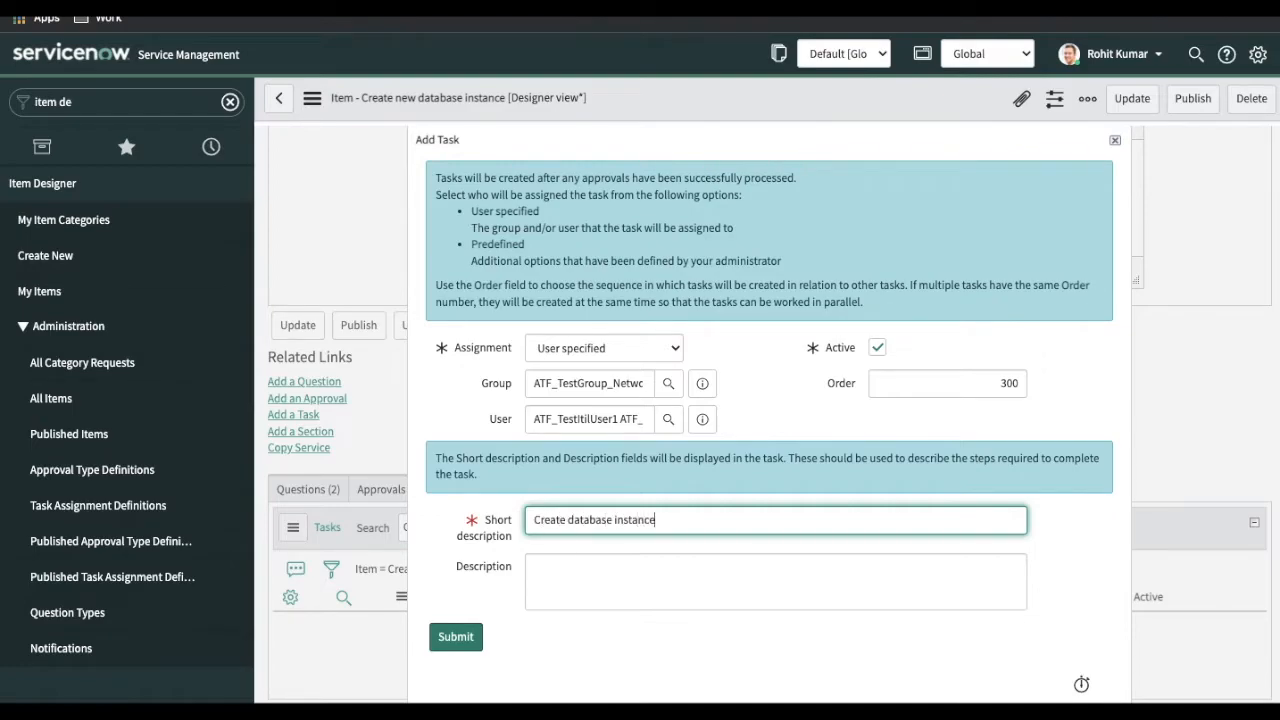
- Fill in the task's description as "Create database instance description" and submit the task
left_click(613, 605)
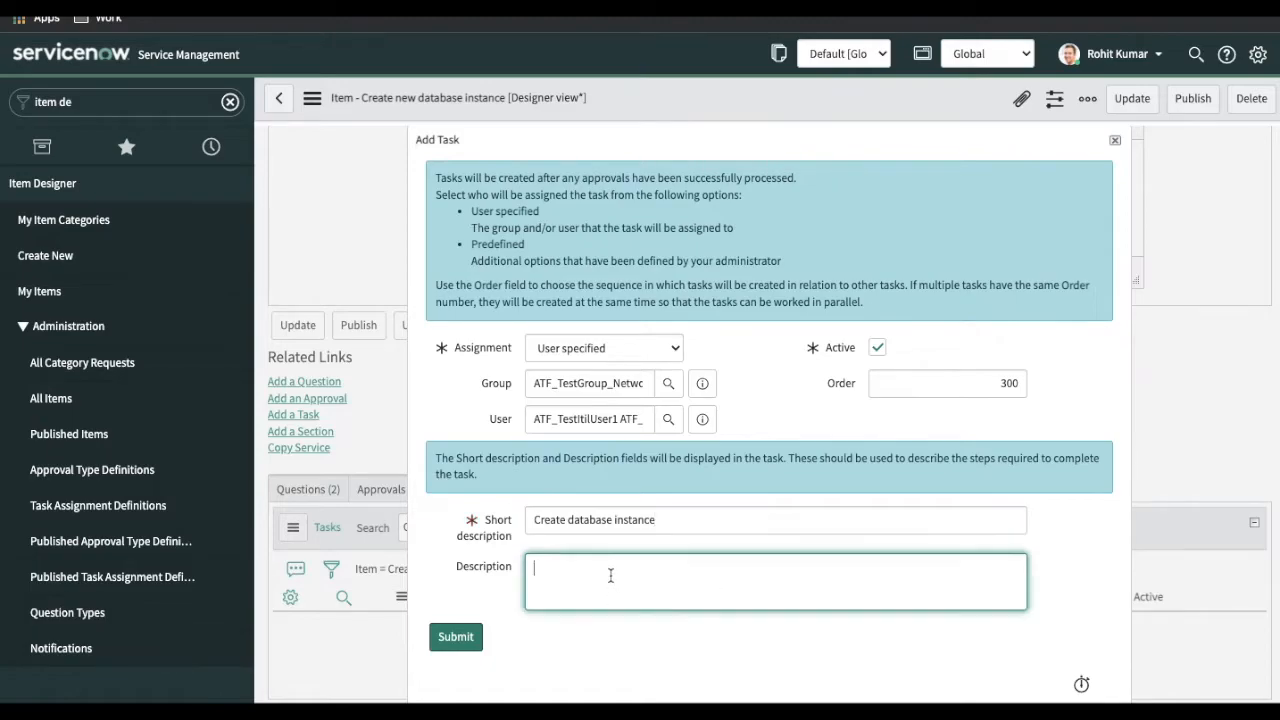
left_click(647, 521)
triple_click(647, 521)
key("ctrl+c")
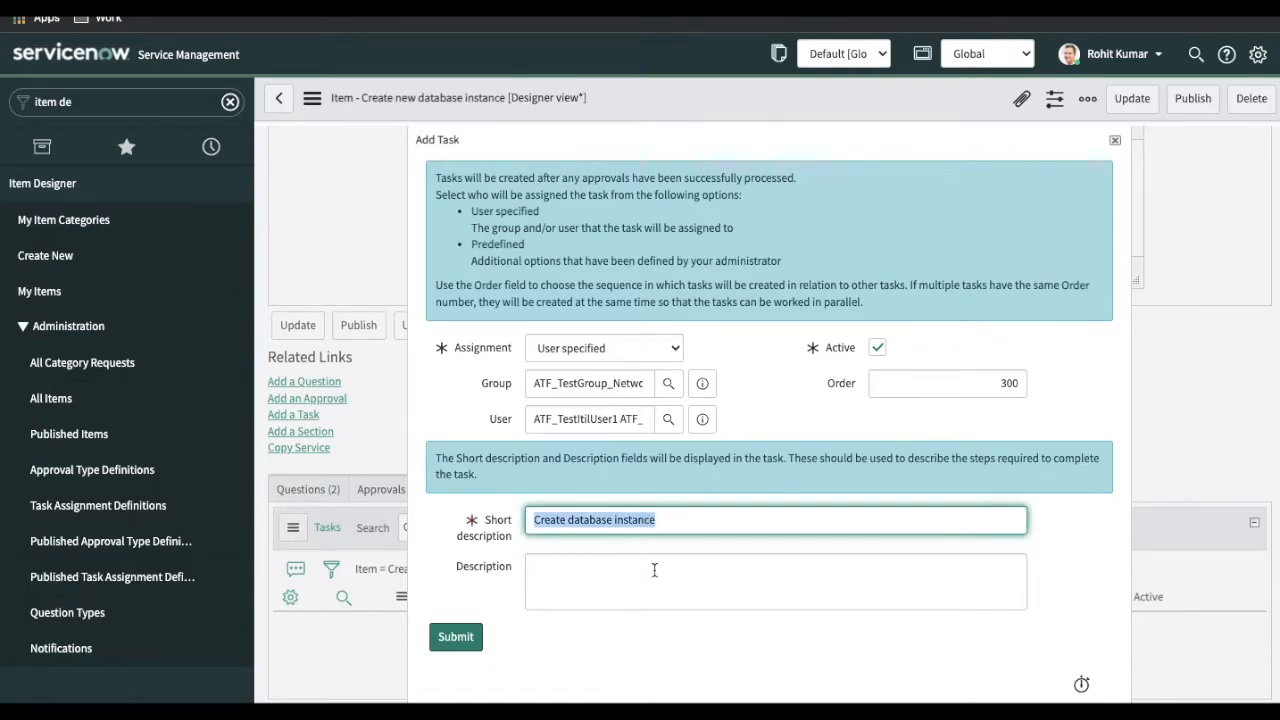
left_click(653, 569)
key("ctrl+v")
type("des")
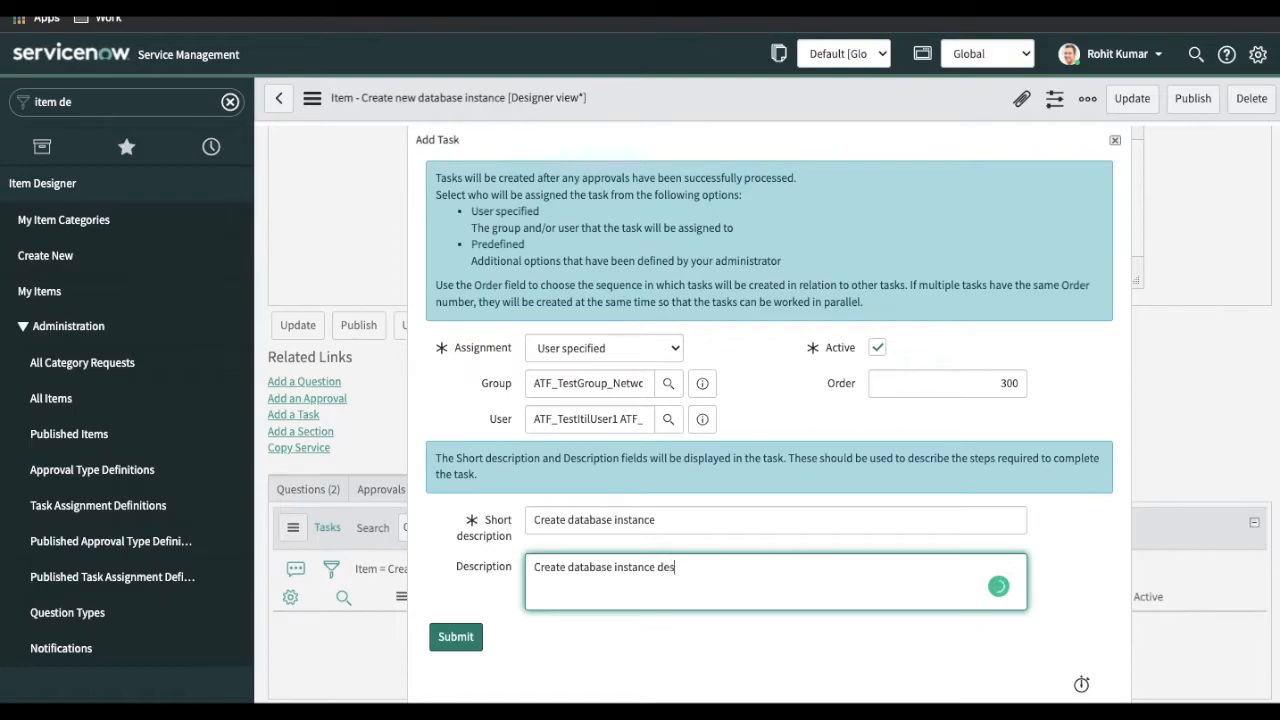
type("cription")
left_click(460, 640)
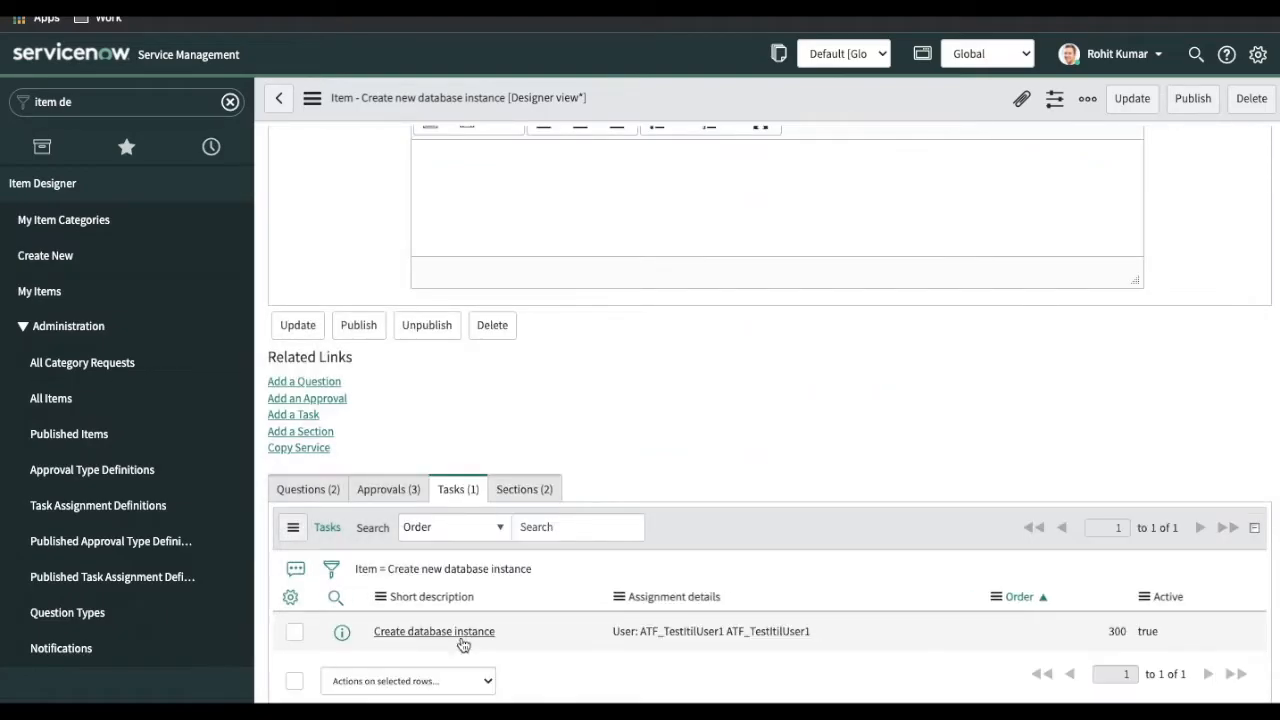
- Review the item's approvals and tasks, and publish the "Create new database instance" item
left_click(396, 490)
scroll(483, 598, "down", 1)
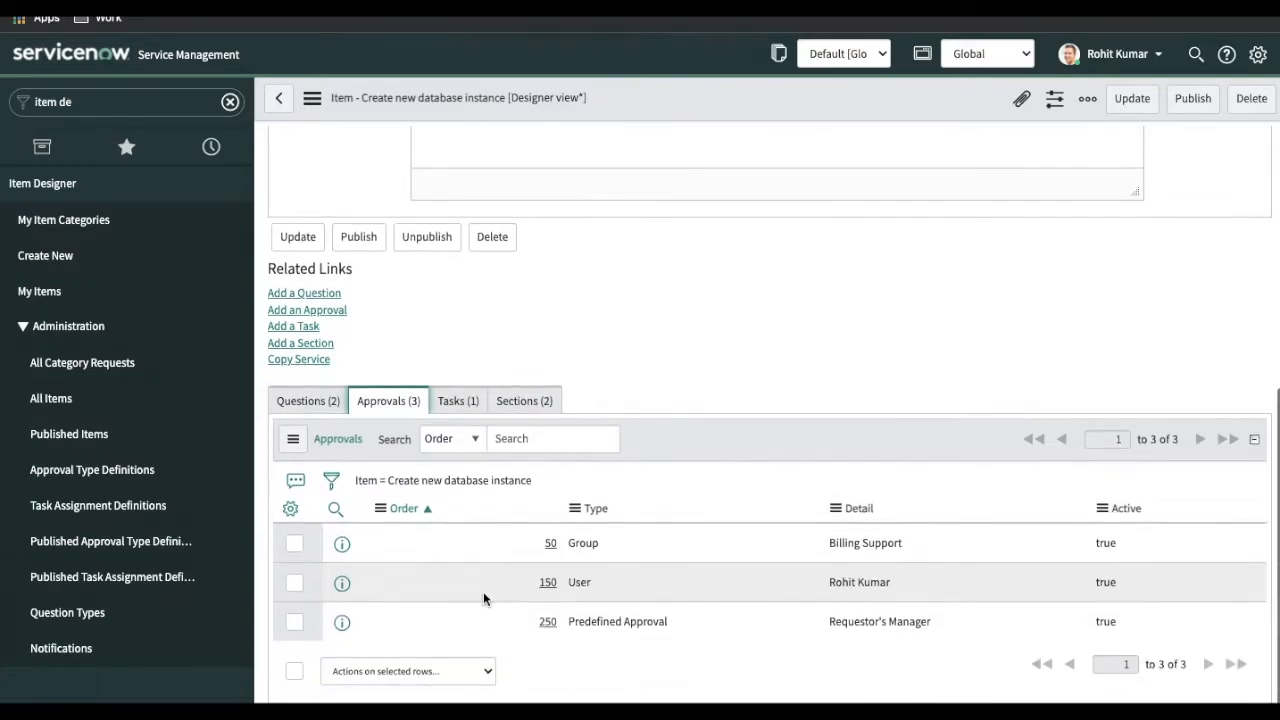
left_click(474, 405)
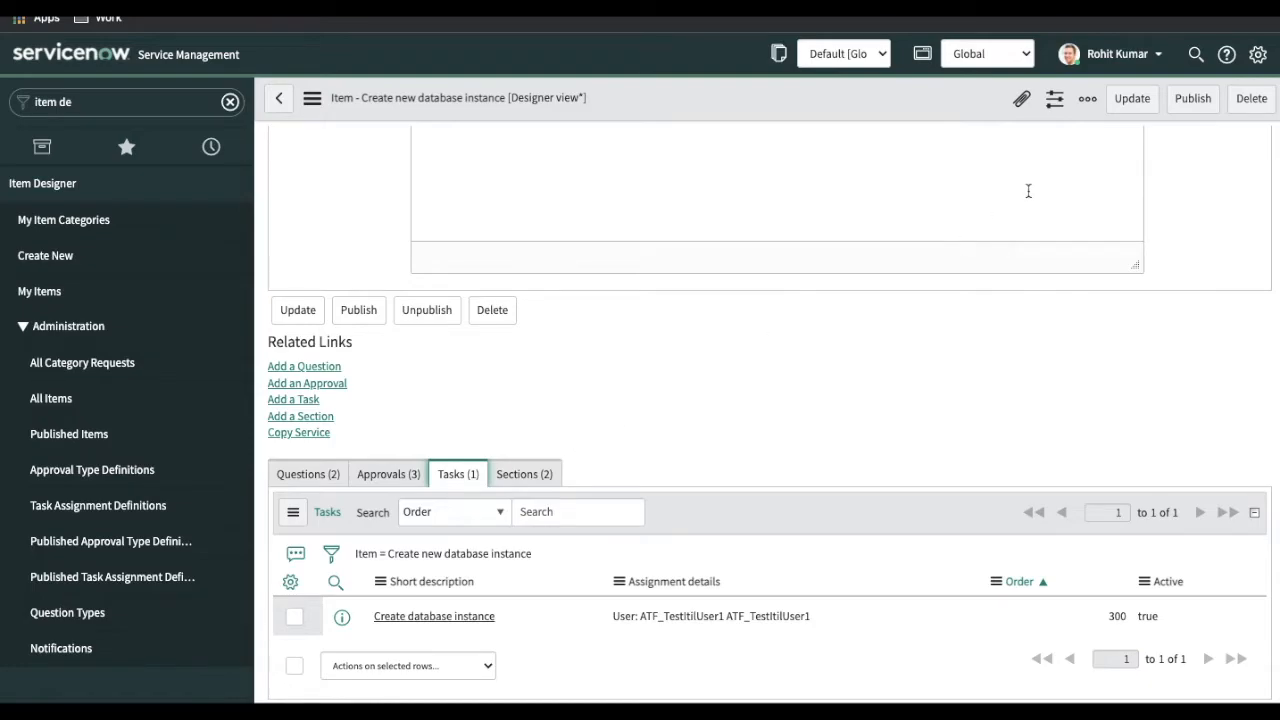
left_click(1190, 104)
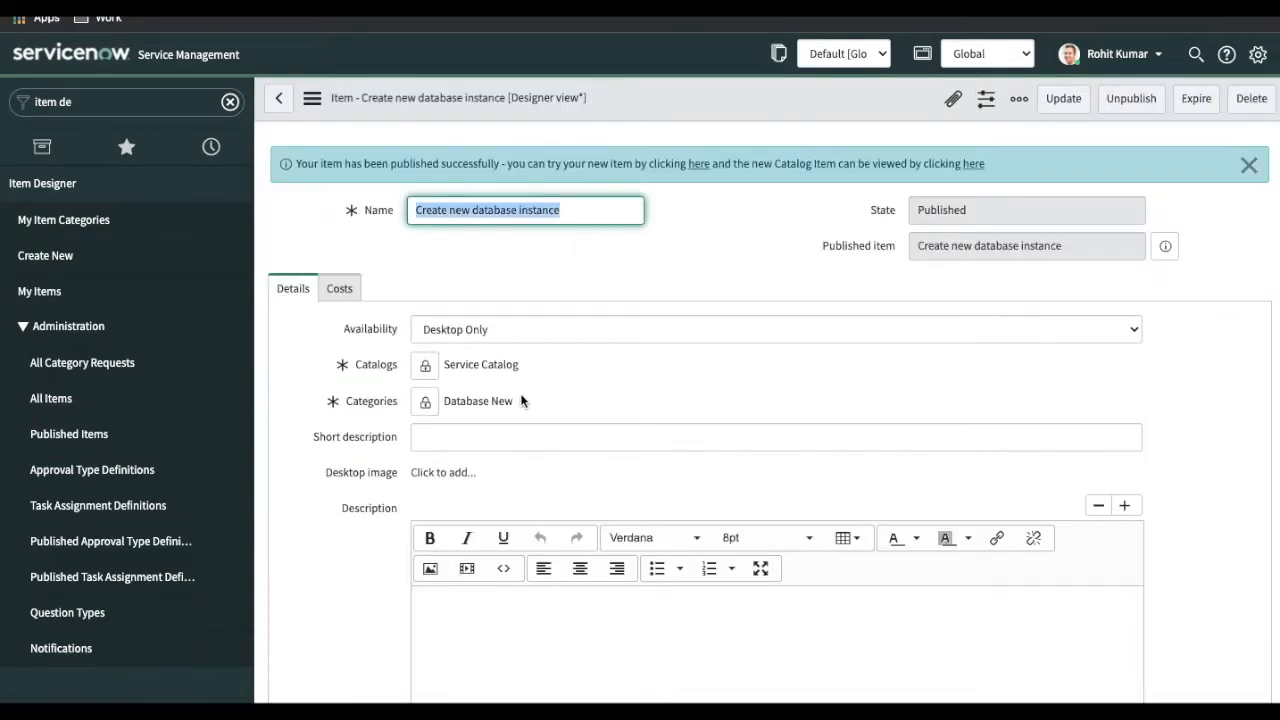
- Open the order form of the published "Create new database instance" item to try it out
scroll(520, 400, "down", 5)
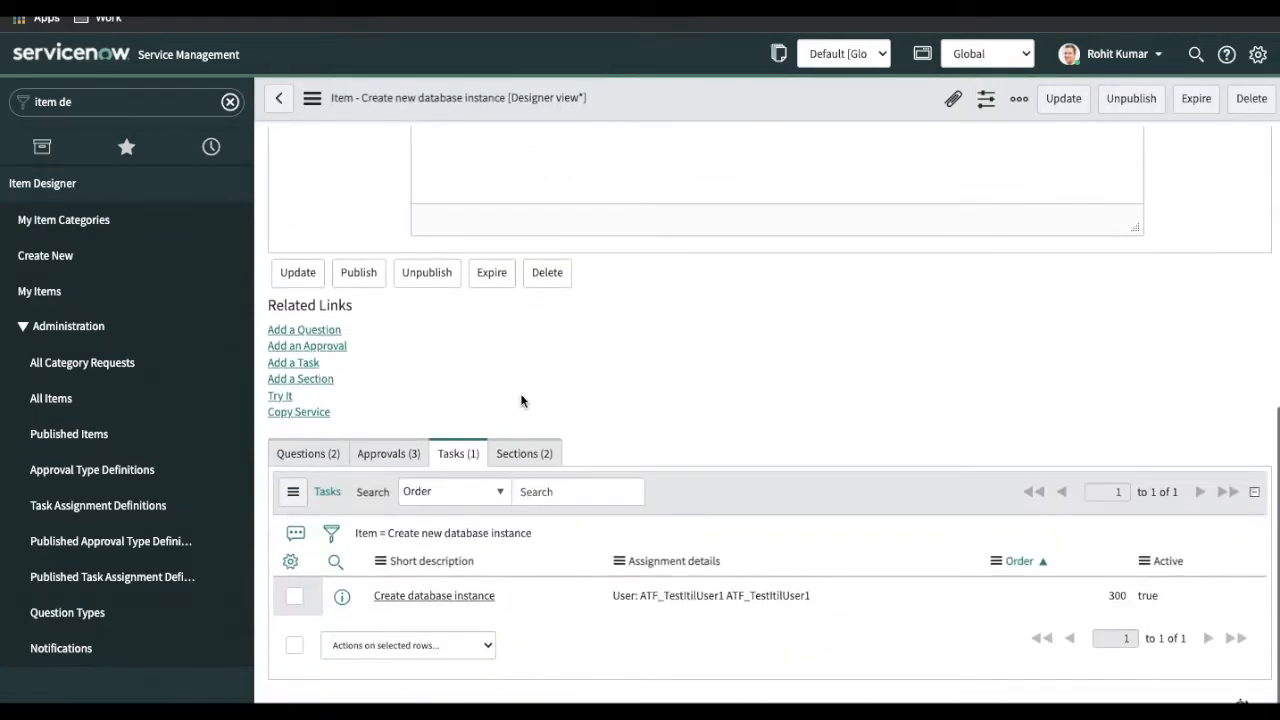
left_click(279, 398)
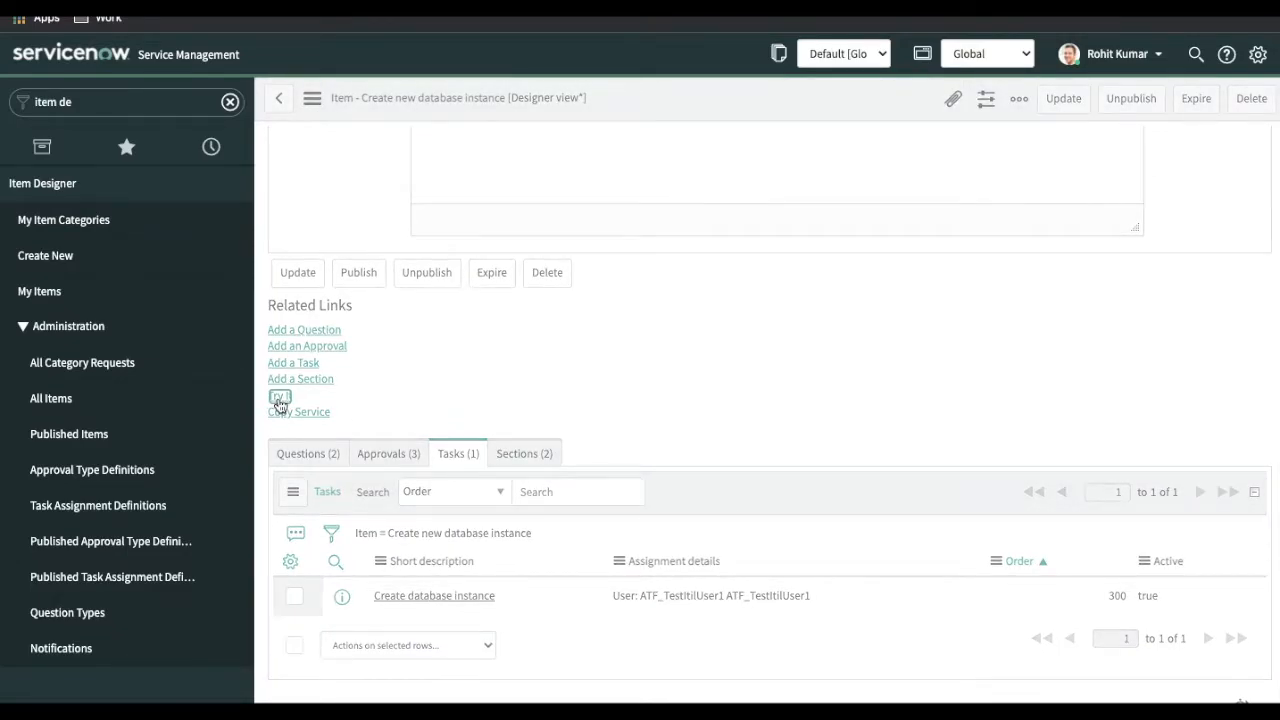
left_click(437, 193)
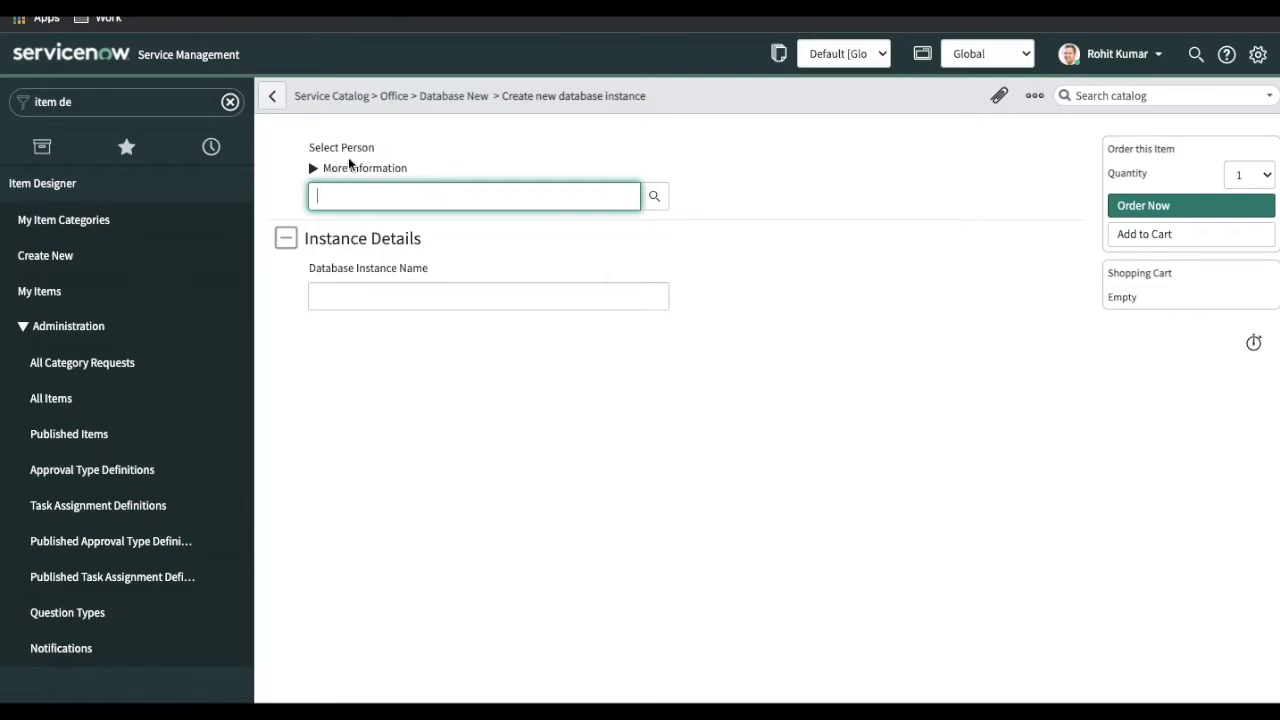
- Fill in Select Person with a user picked from the user lookup filtered to Manager is not empty
left_click(656, 198)
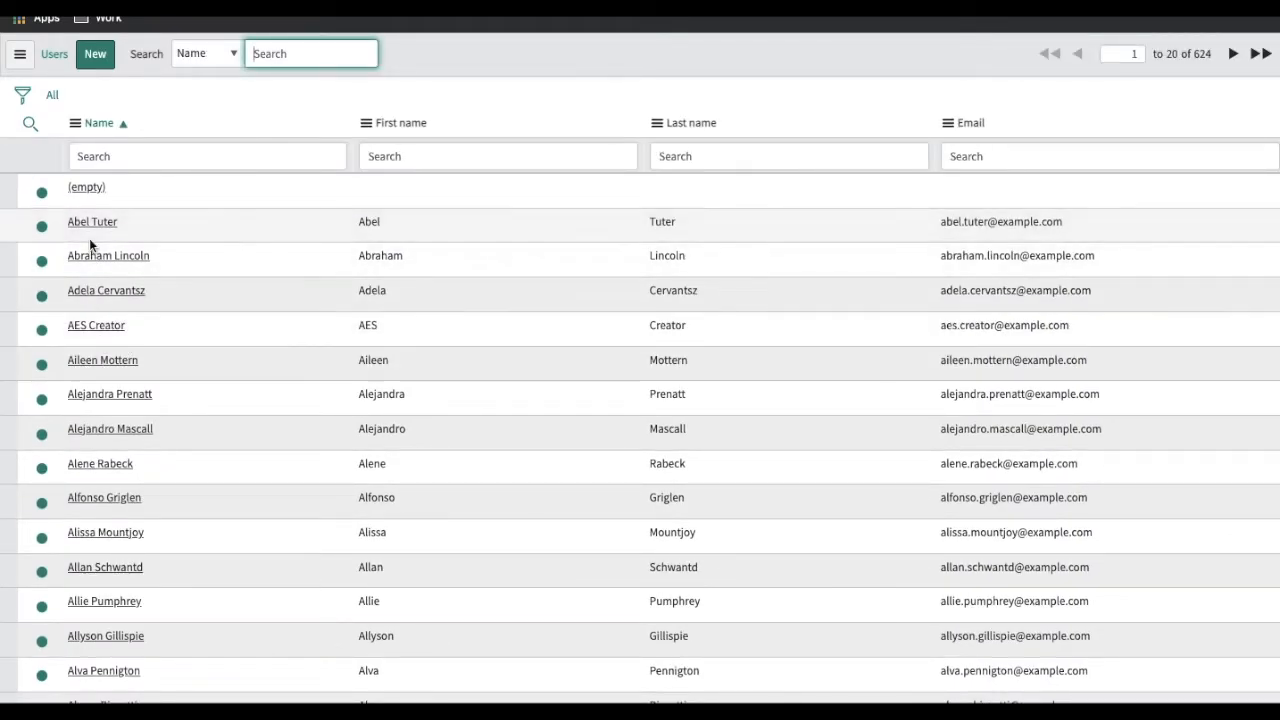
left_click(24, 96)
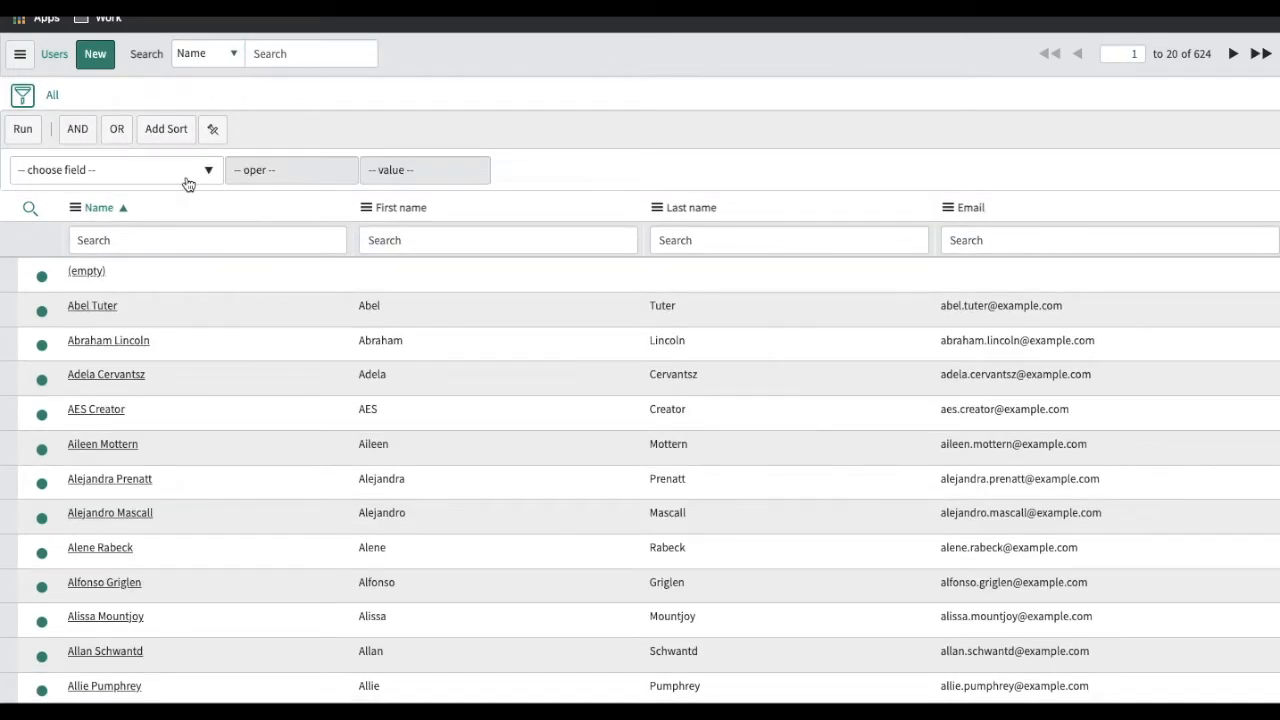
left_click(188, 180)
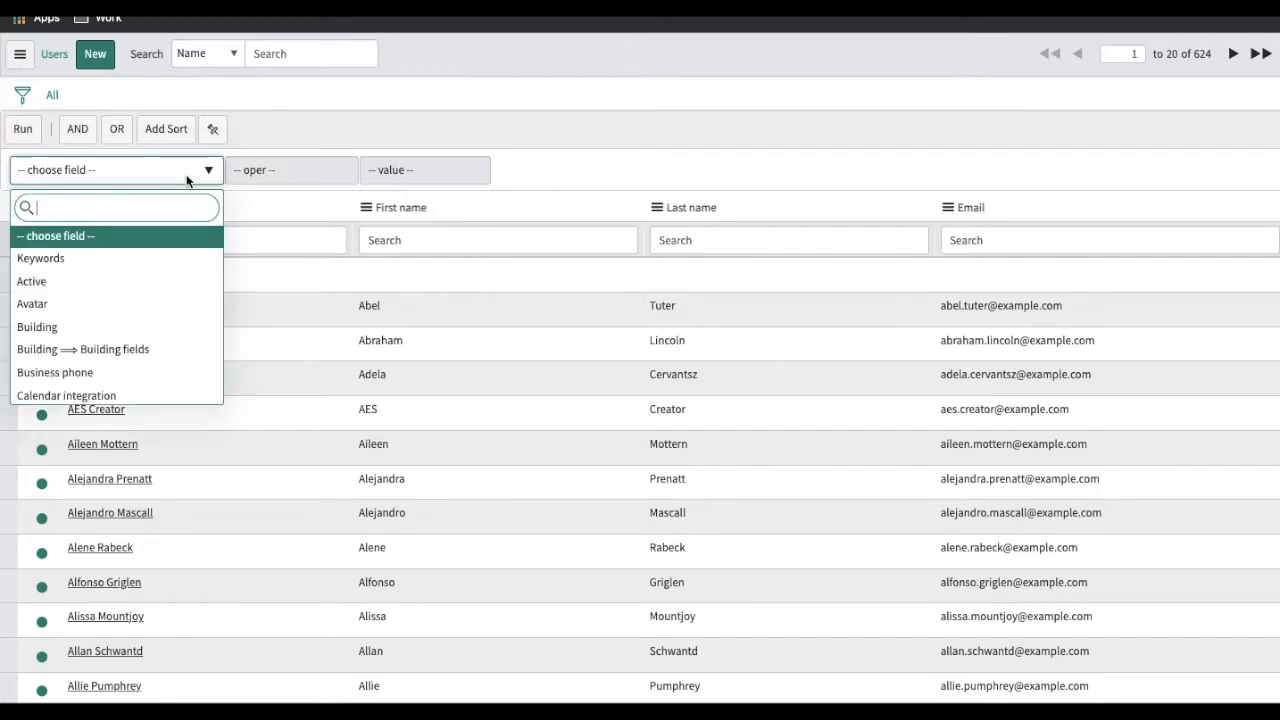
type("man")
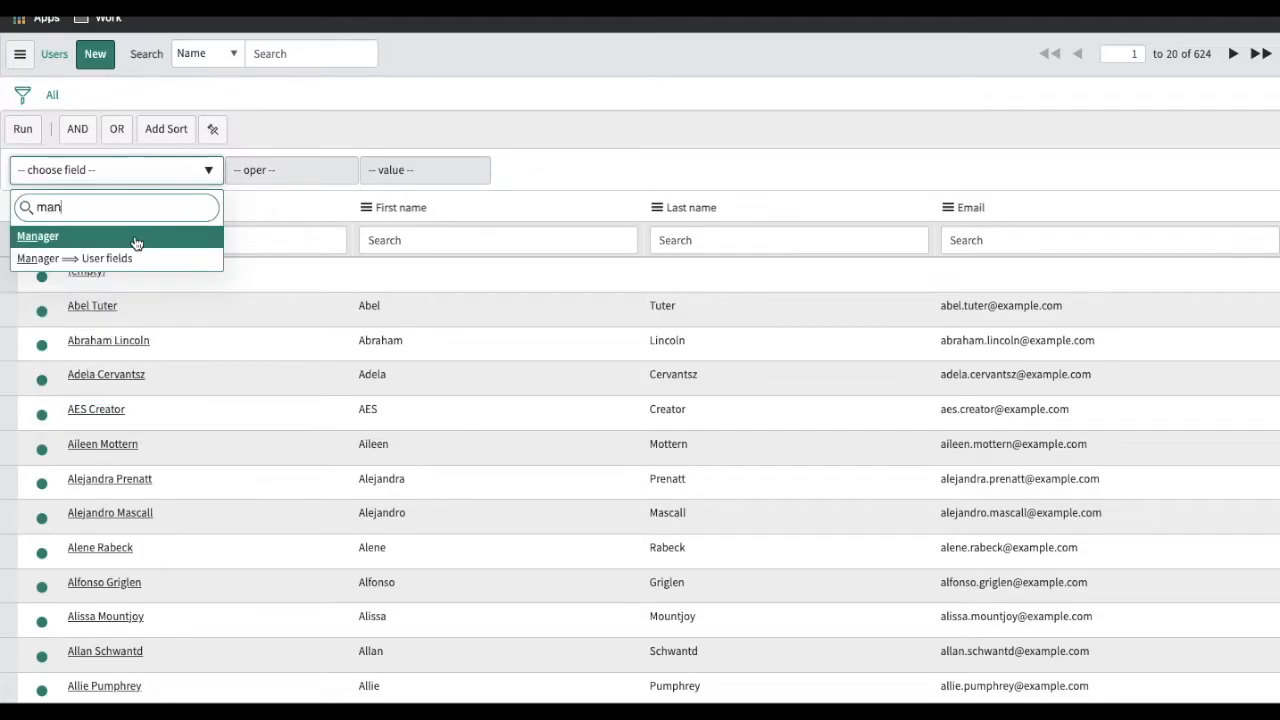
key("Return")
left_click(293, 170)
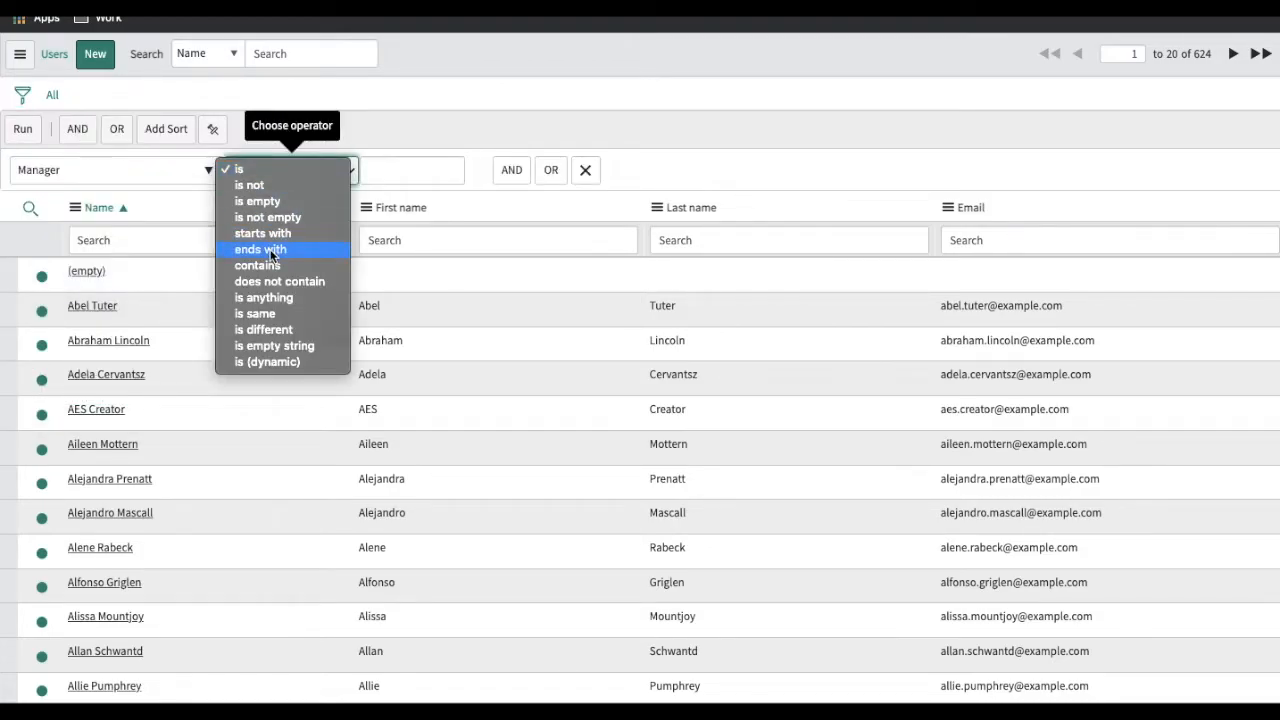
left_click(269, 220)
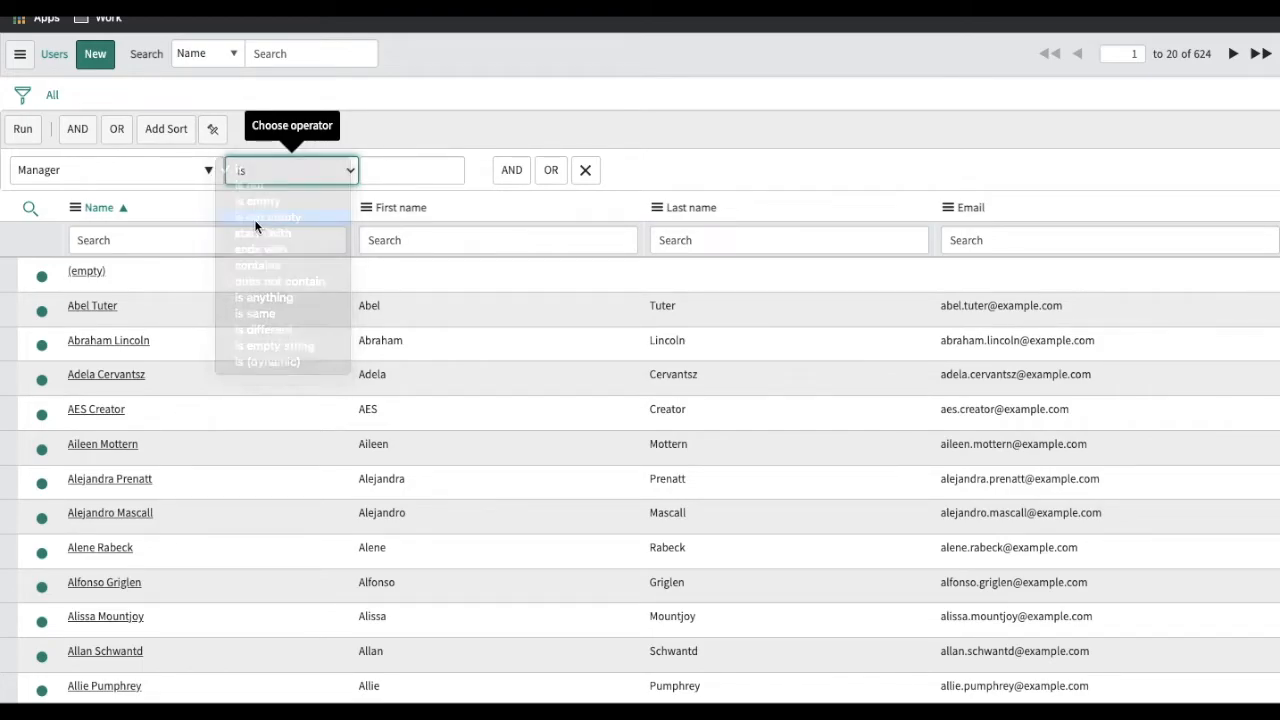
left_click(23, 130)
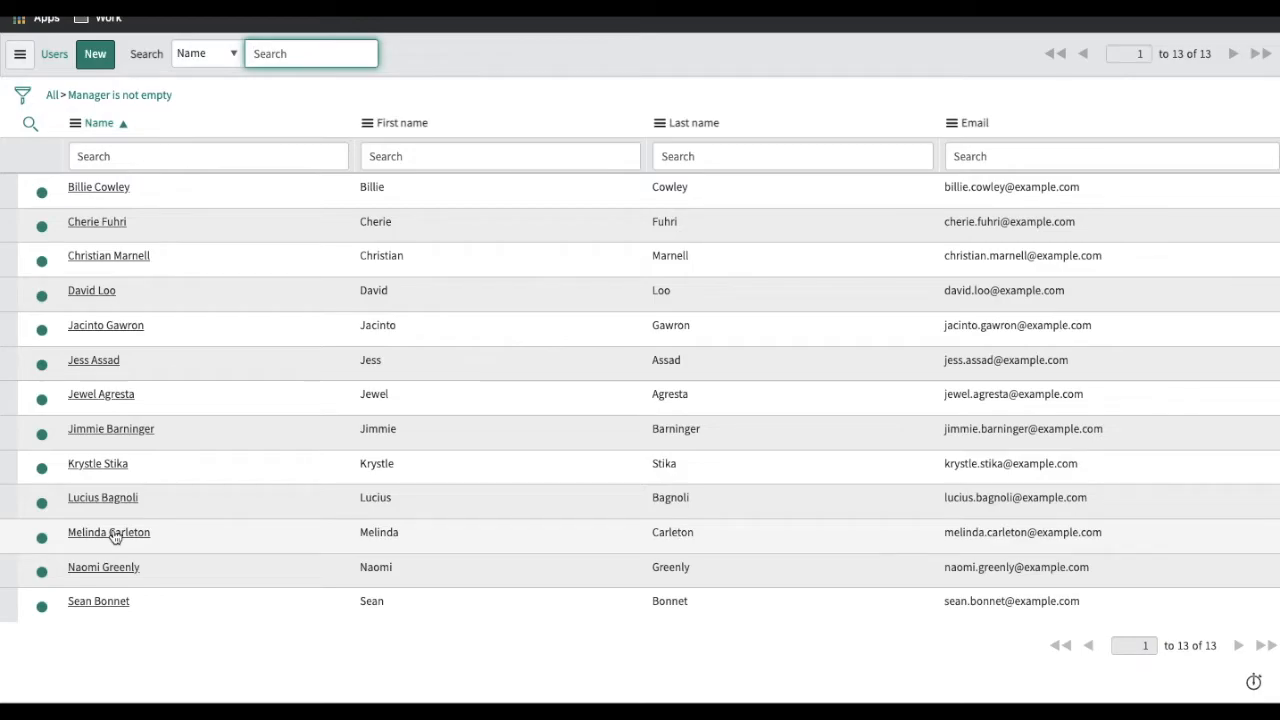
left_click(94, 360)
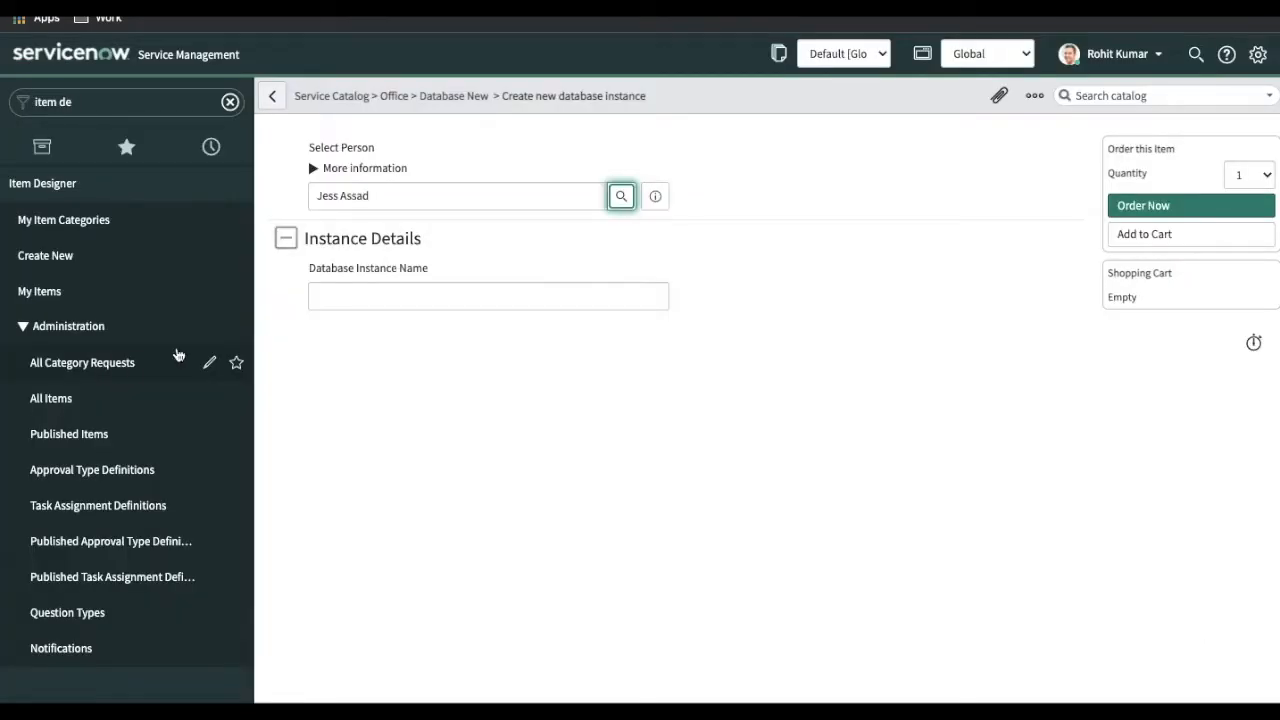
- Enter DB001 as the Database Instance Name and order the item
left_click(477, 294)
type("DB001")
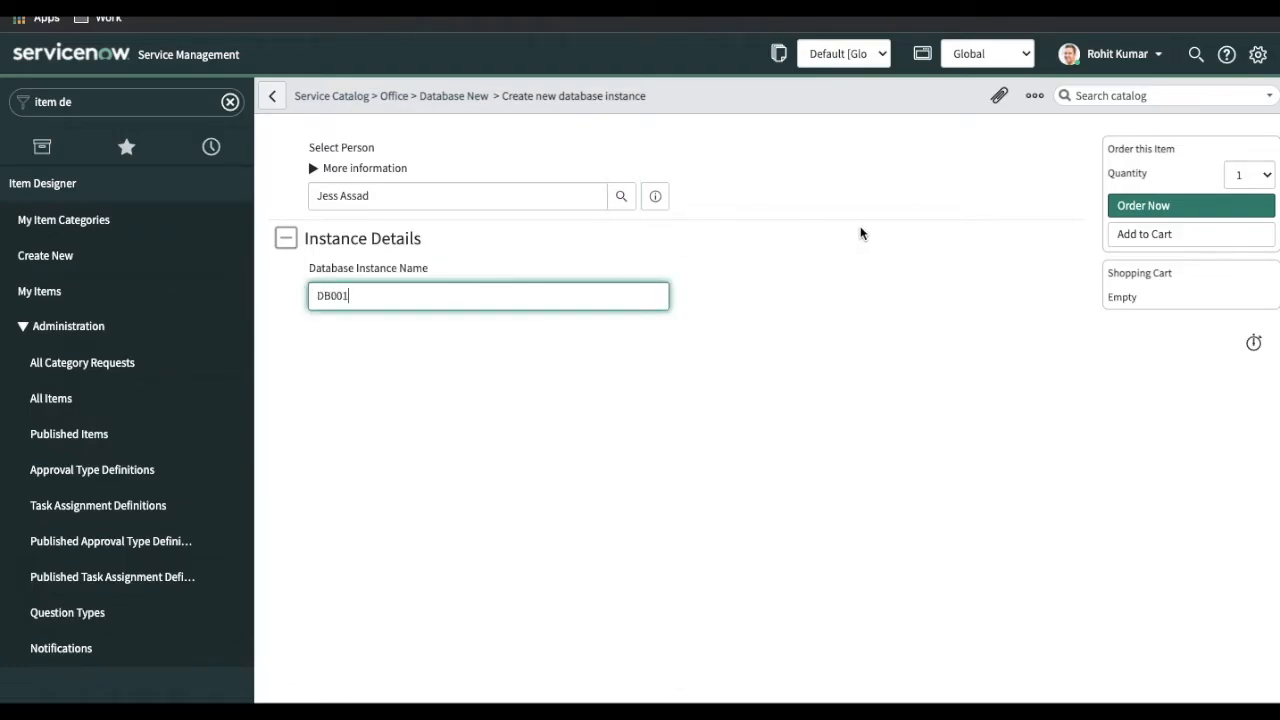
left_click(1137, 207)
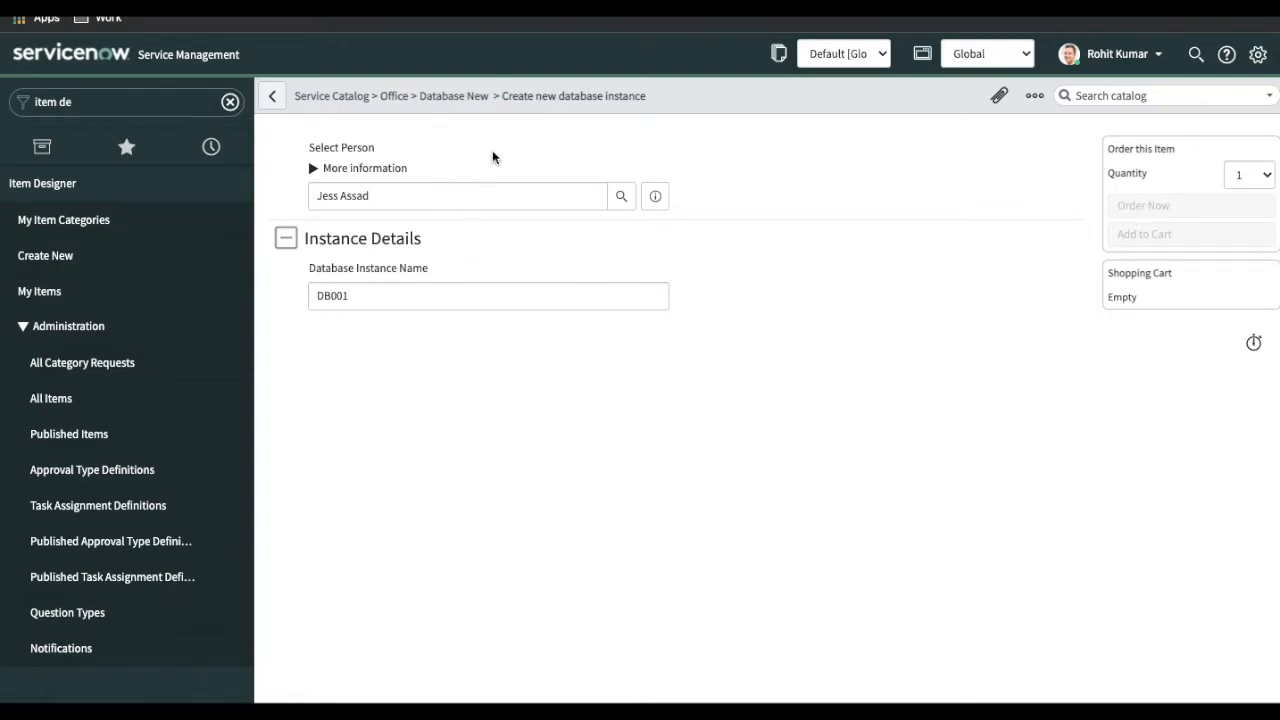
left_click(285, 240)
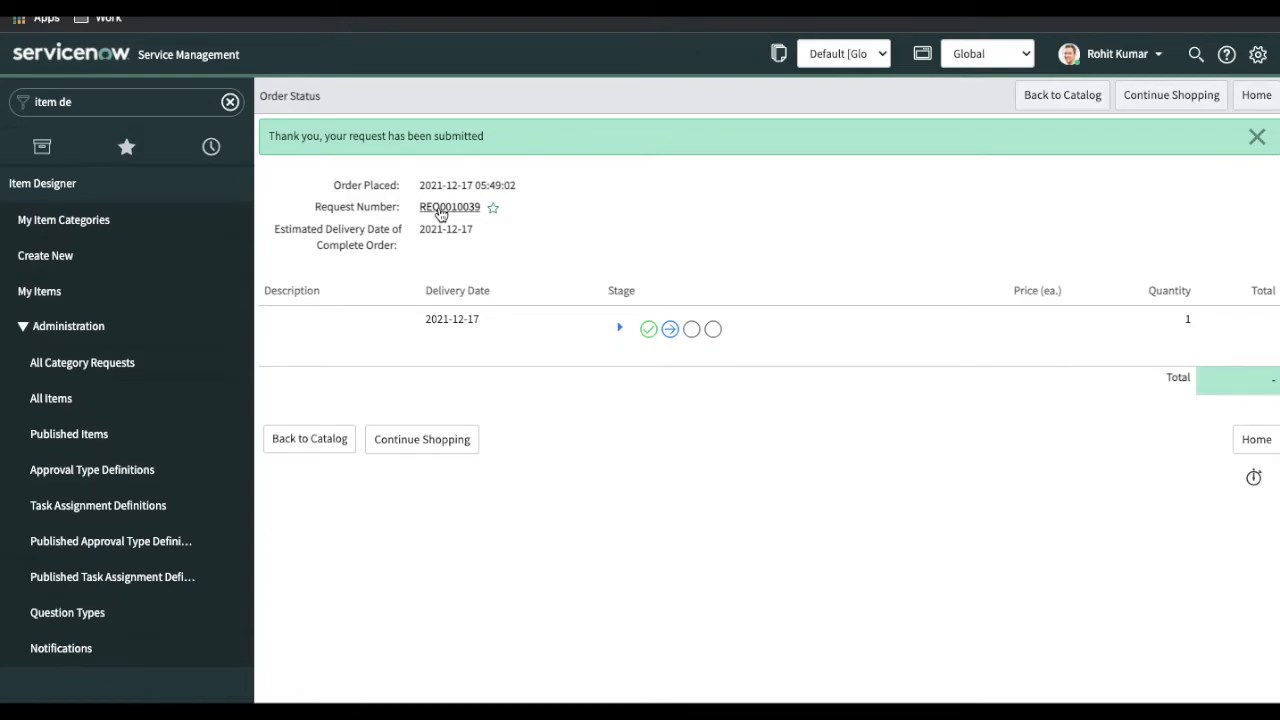
- Open the submitted request's requested item and examine its variables, activities and group approvals
left_click(441, 210)
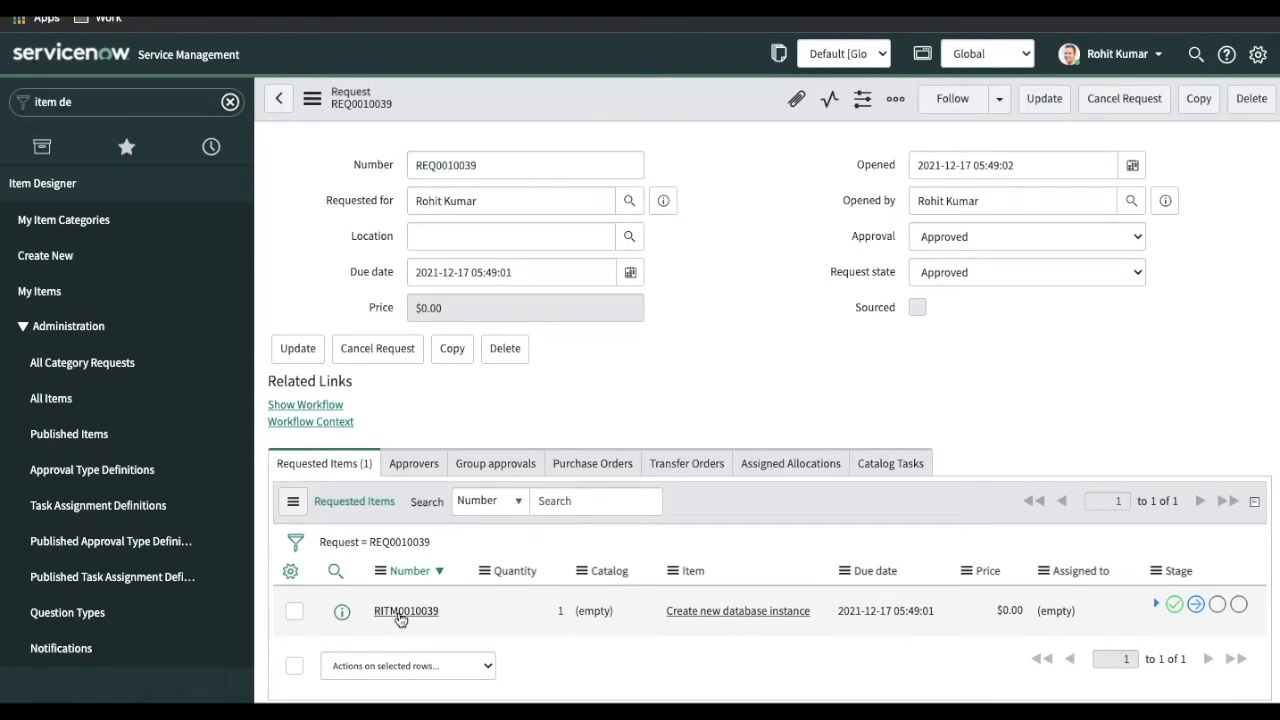
left_click(400, 612)
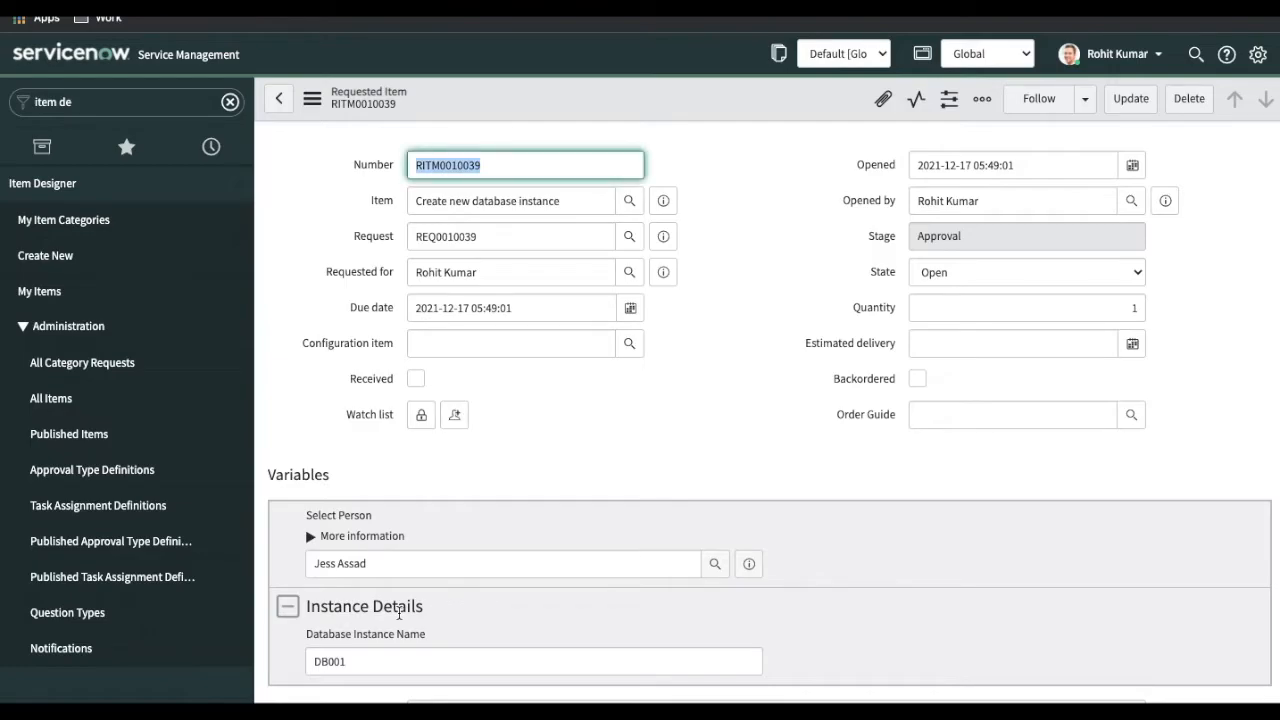
scroll(677, 506, "down", 1)
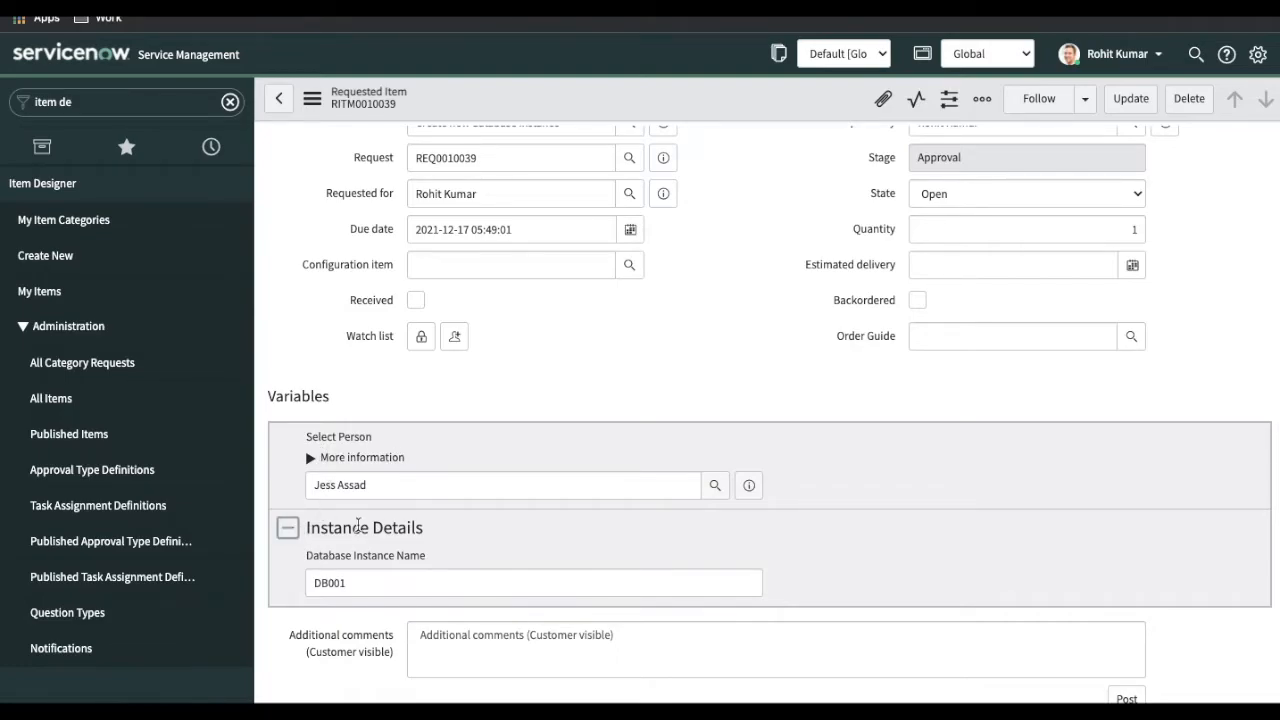
scroll(358, 524, "down", 1)
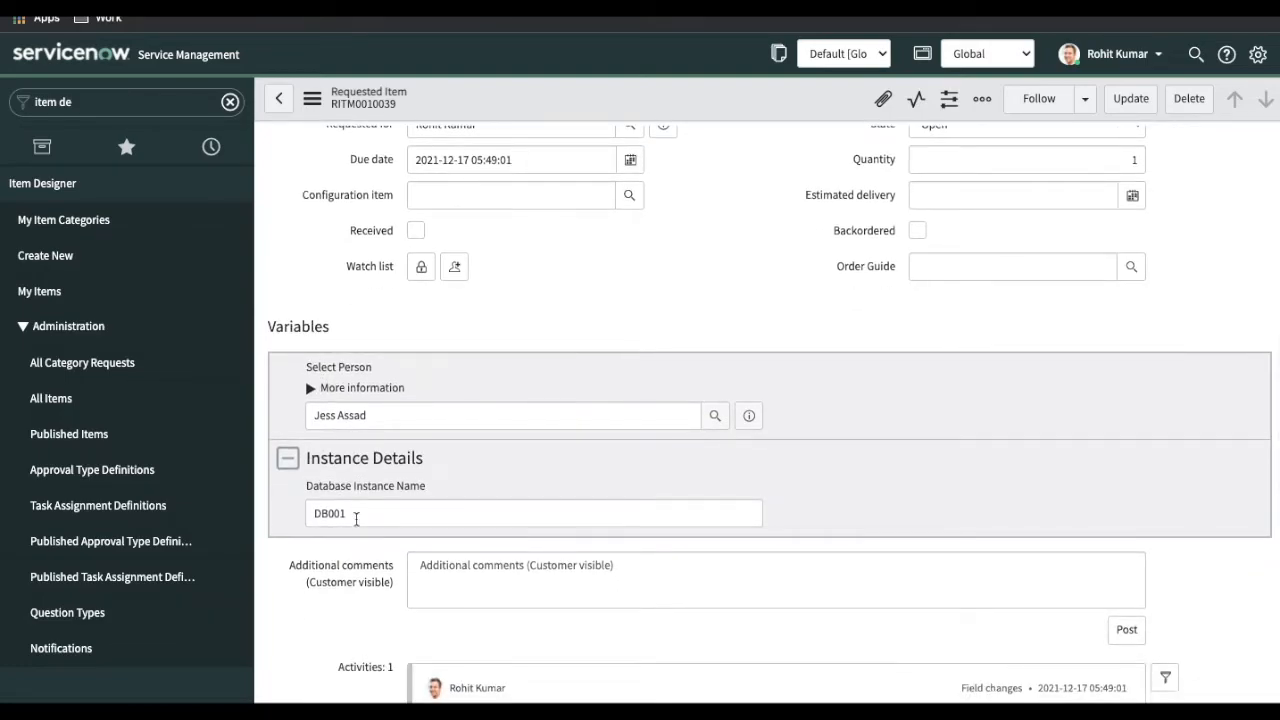
scroll(389, 562, "down", 5)
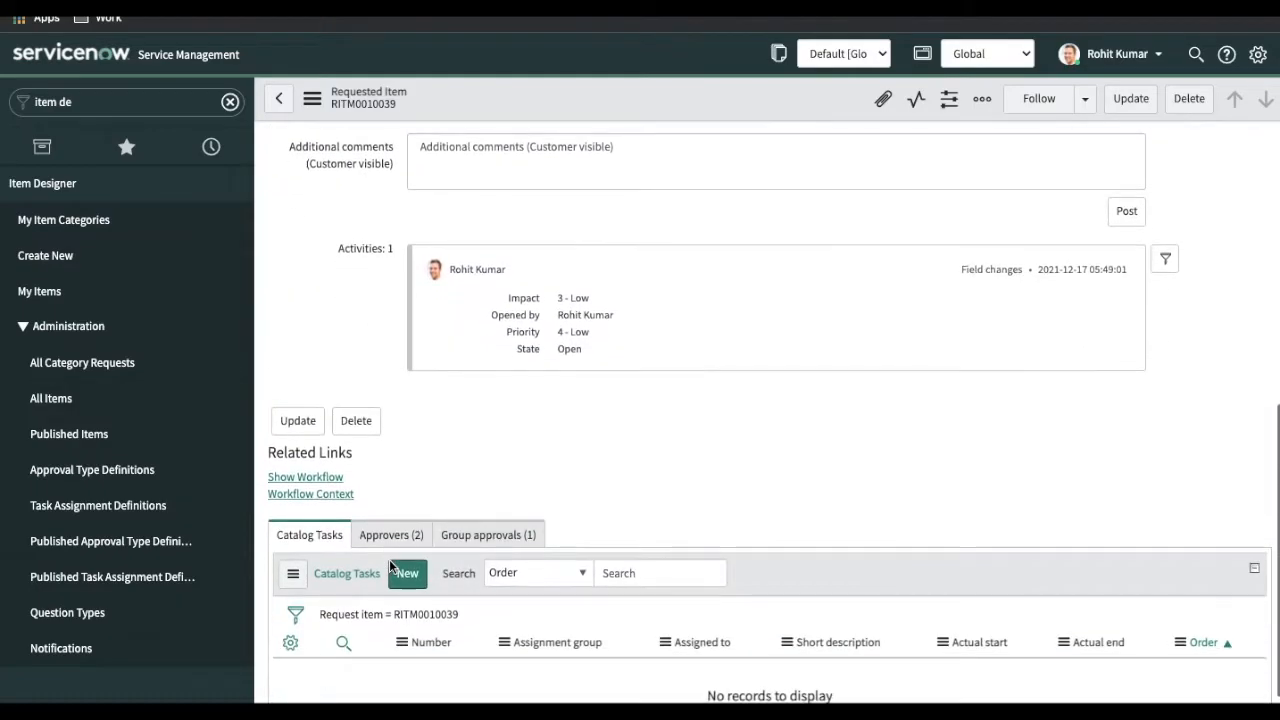
left_click(488, 537)
scroll(610, 540, "down", 1)
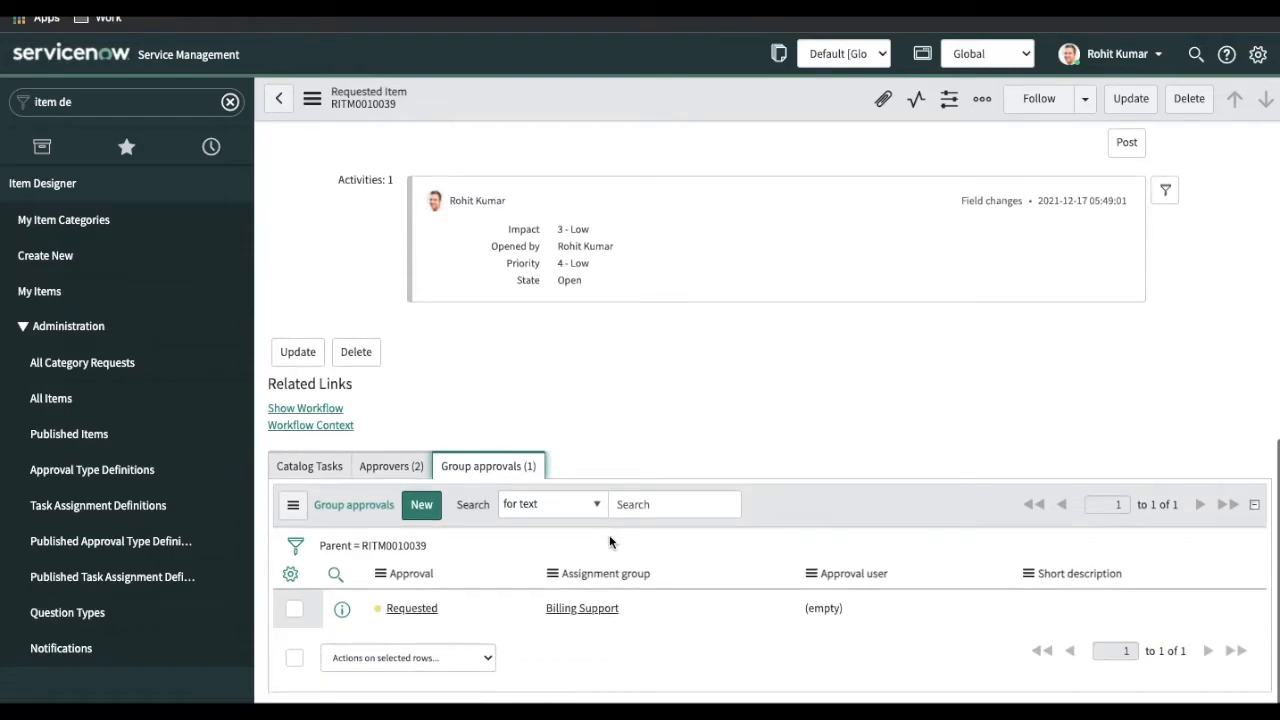
- Open the "Create new database instance" item from My Items and review the approvals defined on it
left_click(104, 292)
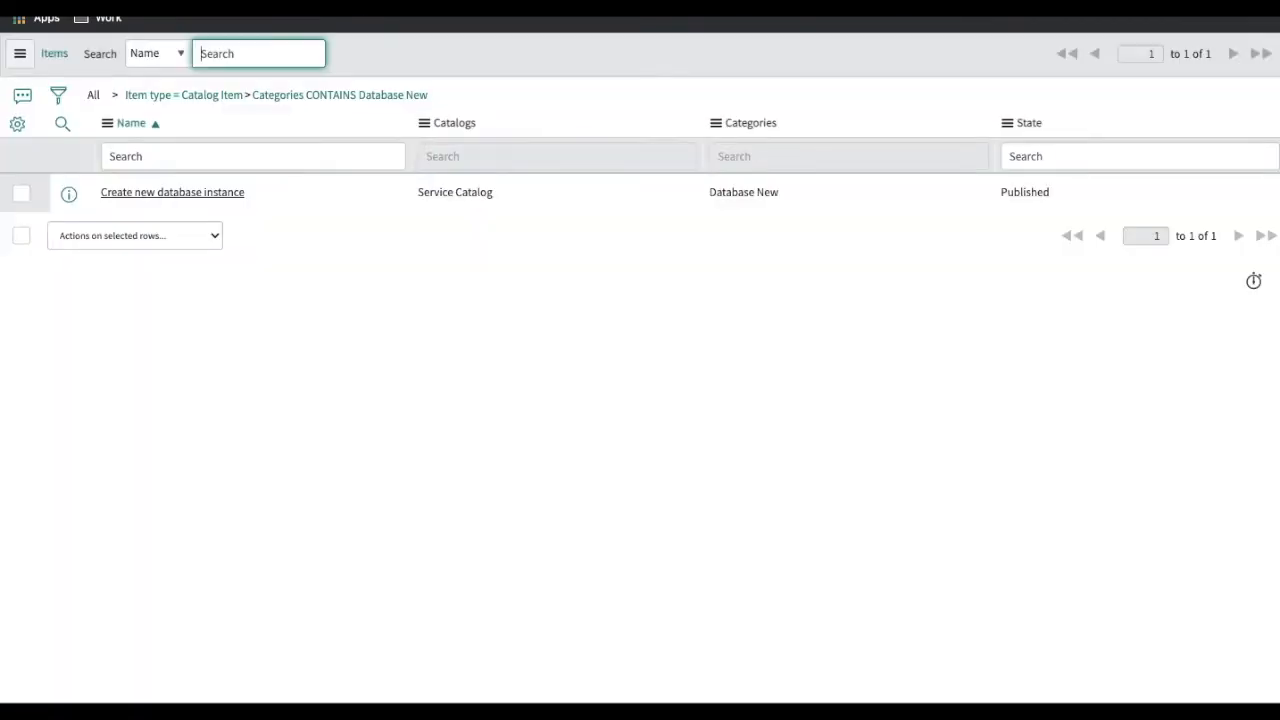
left_click(162, 198)
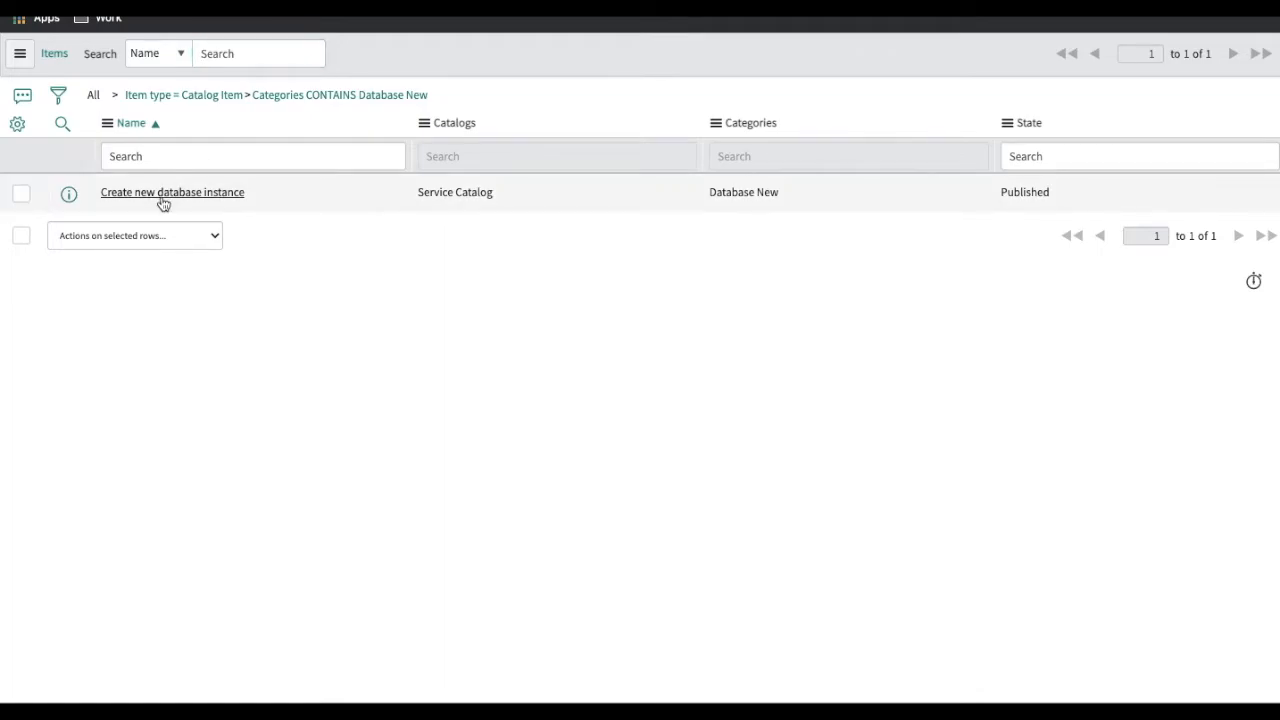
scroll(419, 428, "down", 5)
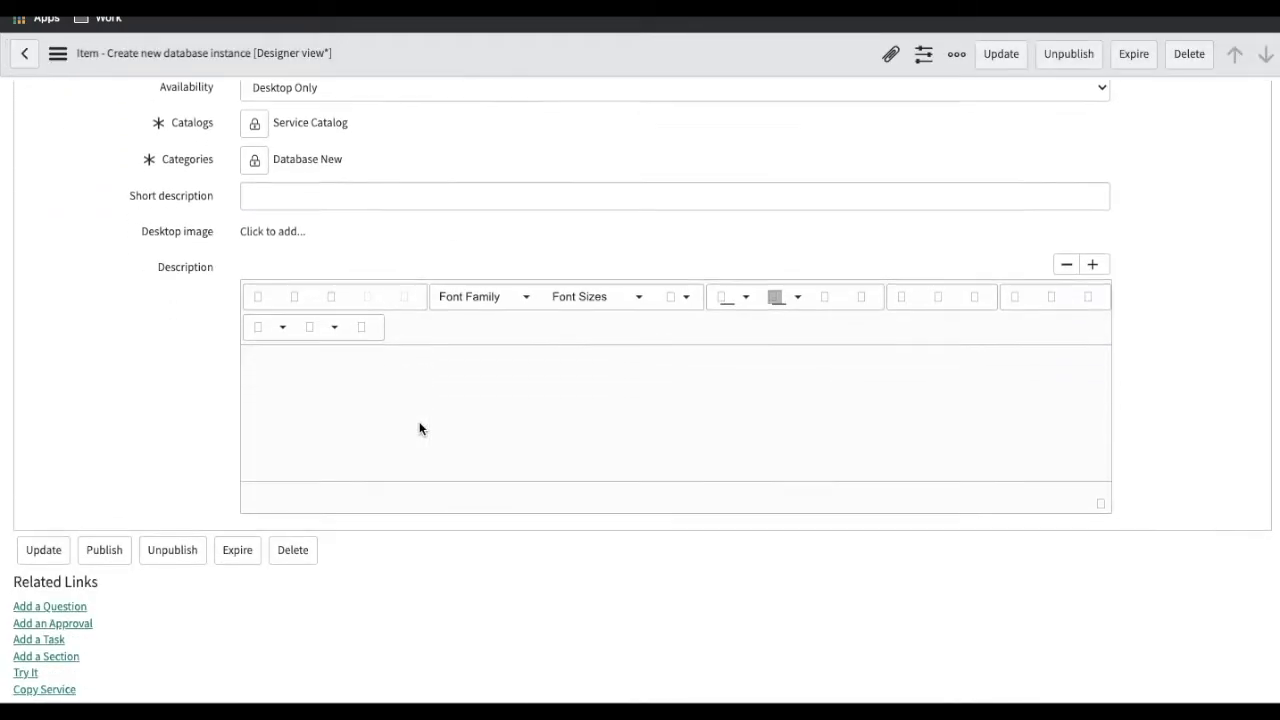
left_click(134, 460)
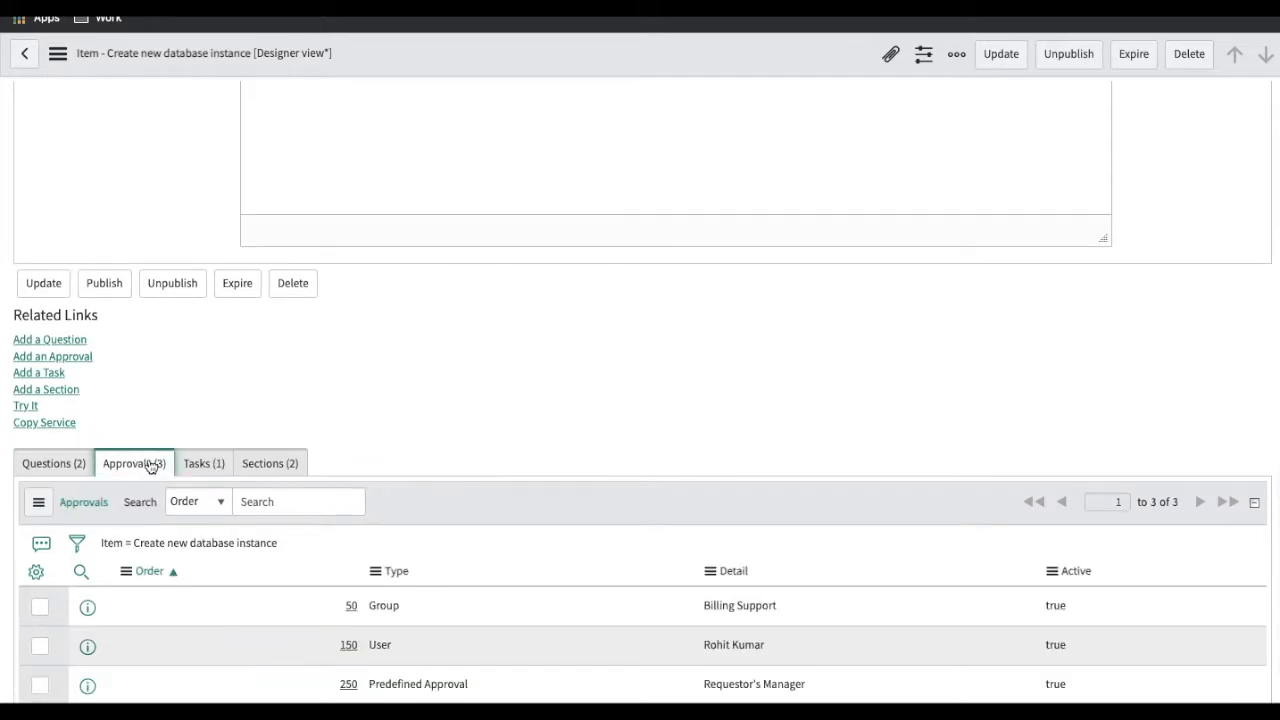
scroll(473, 587, "down", 2)
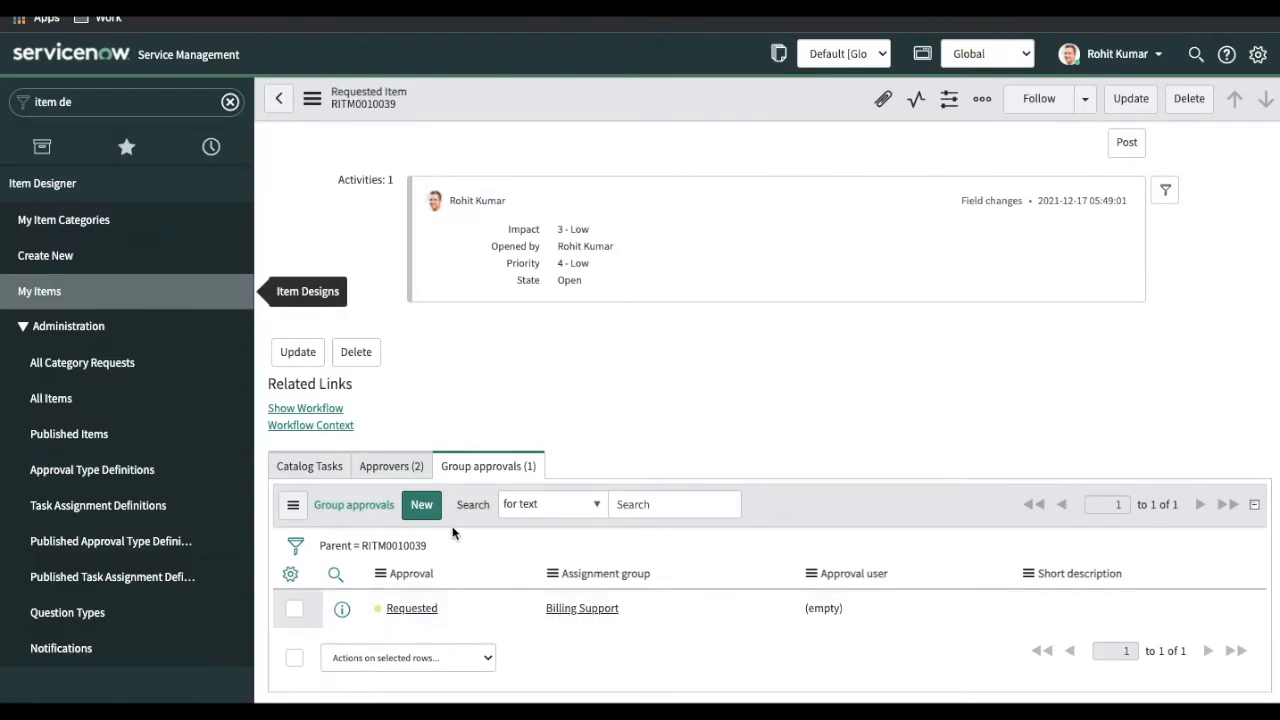
- Approve the first requested approval in the requested item's Approvers list
left_click(403, 469)
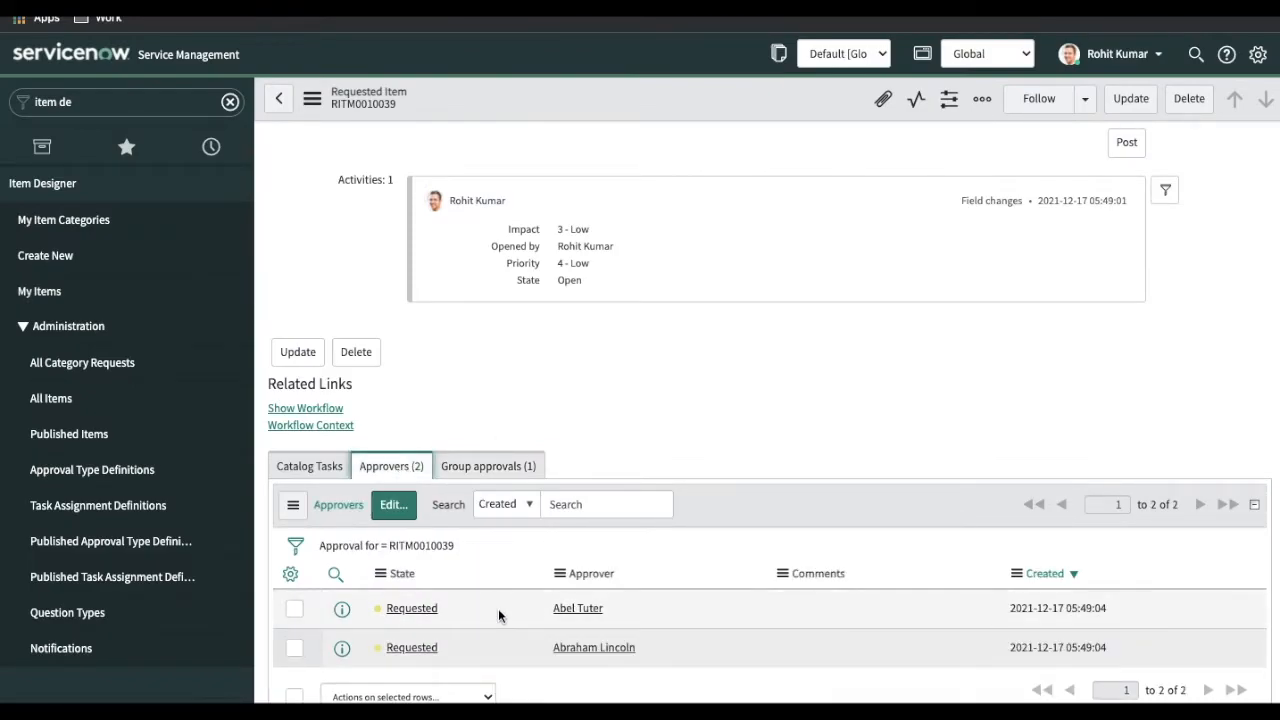
right_click(452, 612)
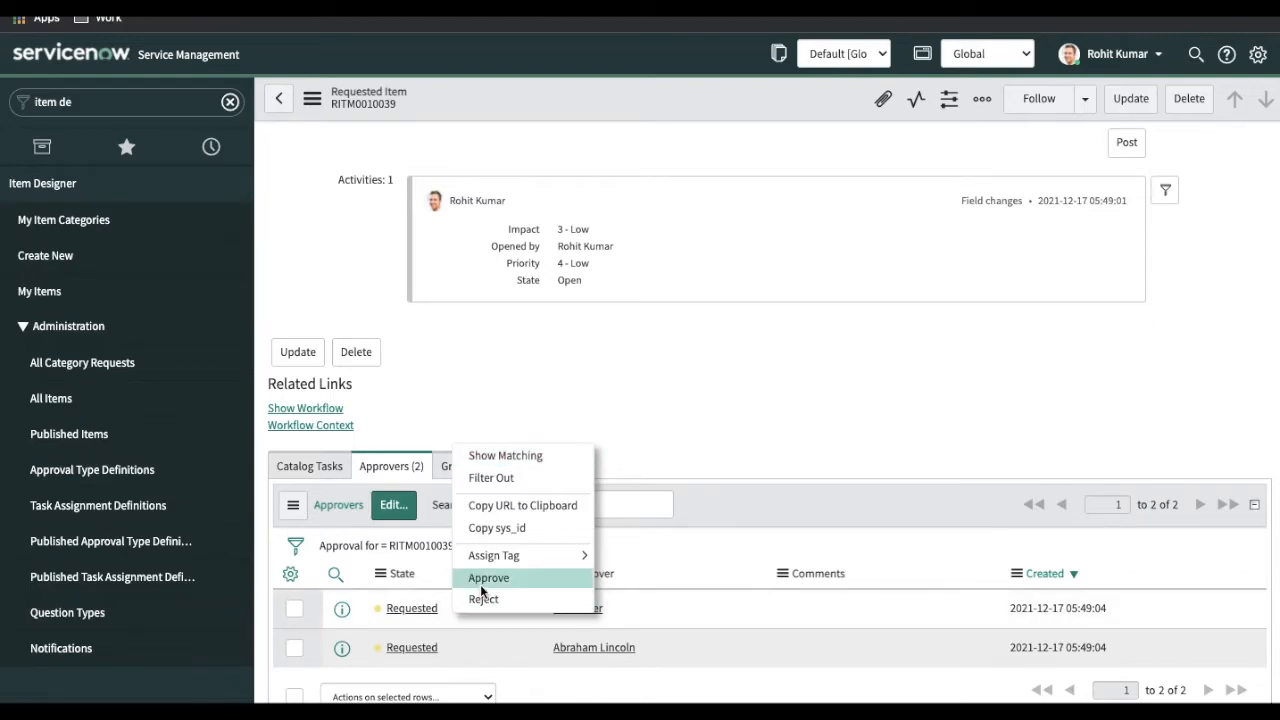
left_click(480, 580)
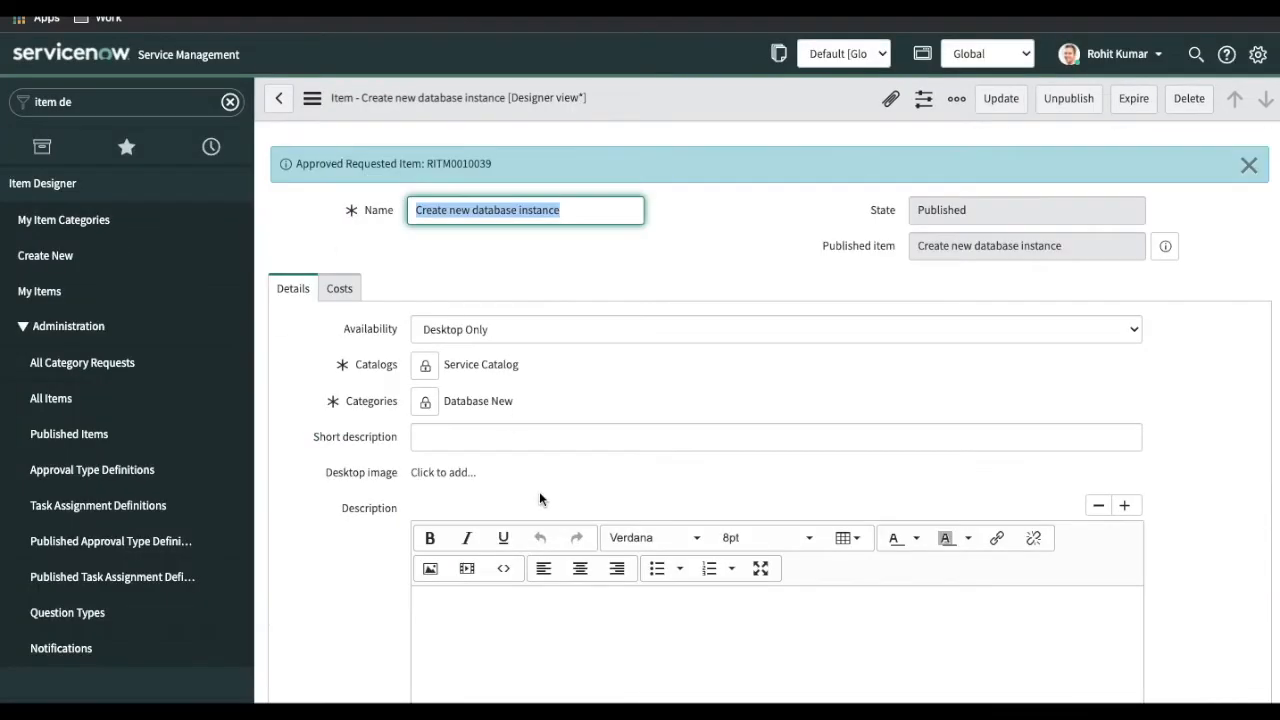
- Examine the requested item's updated approvers and view its workflow diagram
scroll(539, 499, "down", 10)
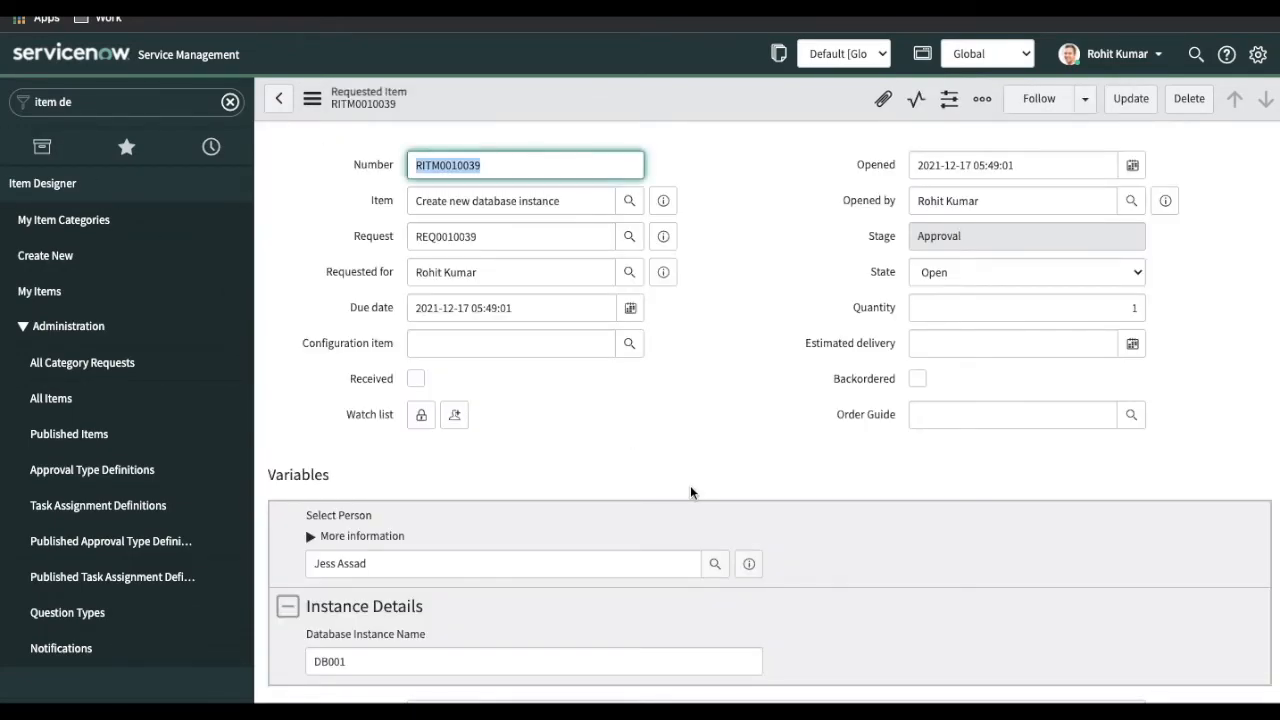
scroll(690, 488, "down", 10)
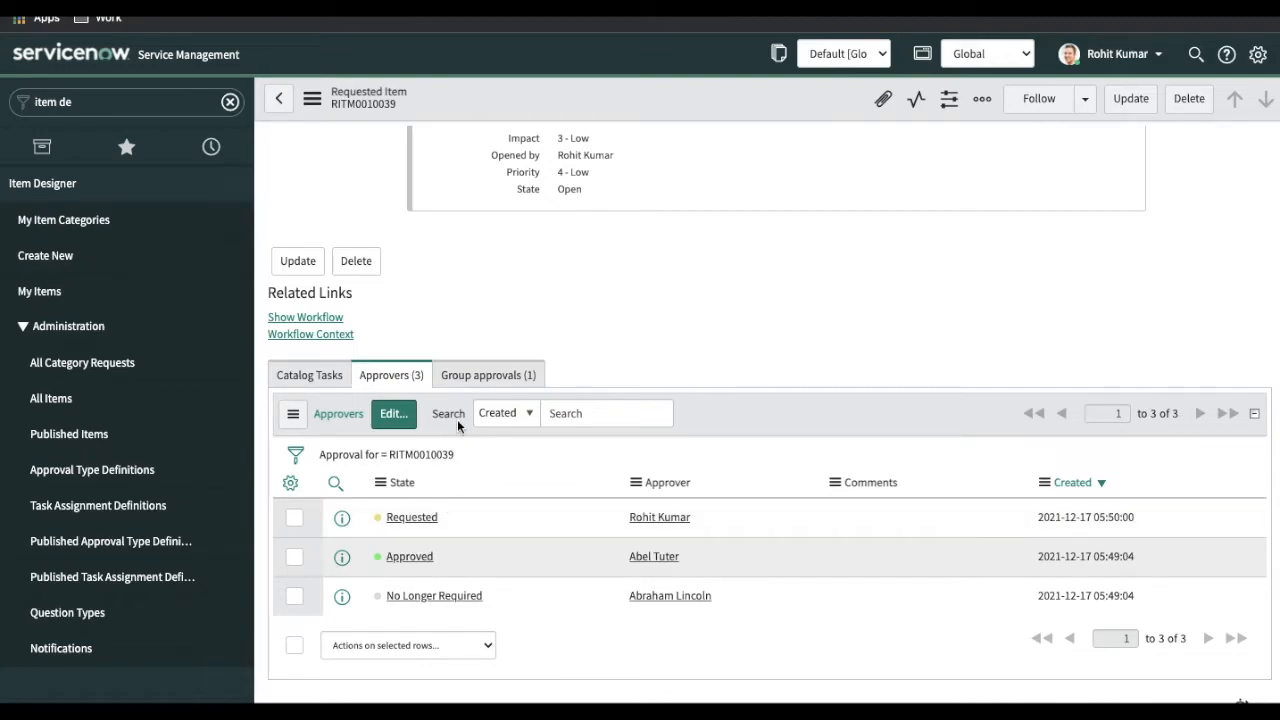
left_click(312, 318)
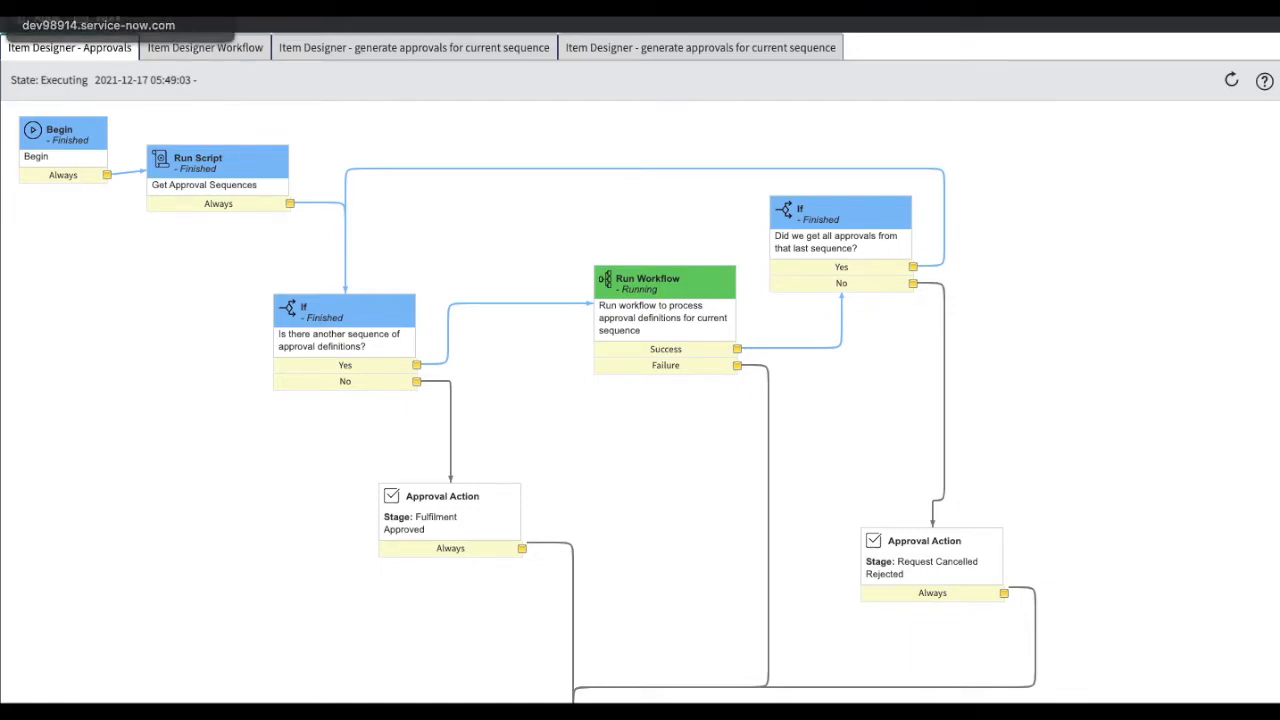
left_click(120, 6)
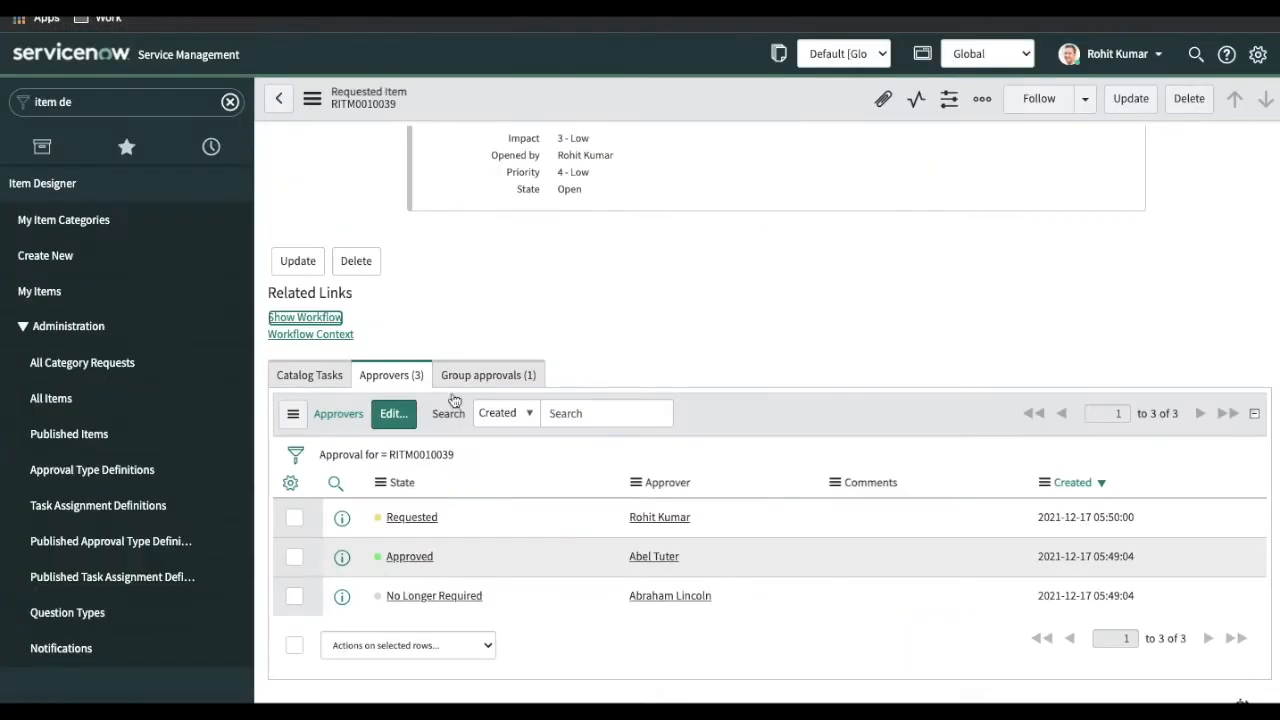
- Approve the remaining requested approval on the requested item and check the approver states
right_click(447, 515)
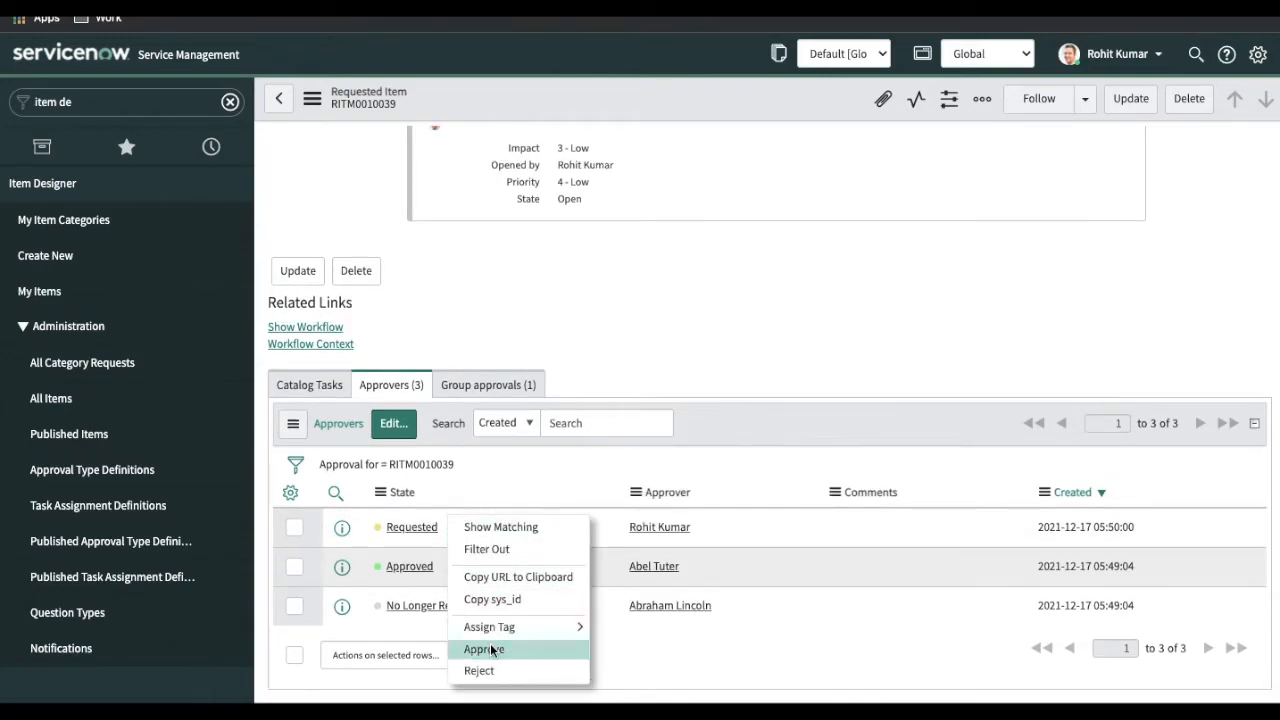
left_click(491, 650)
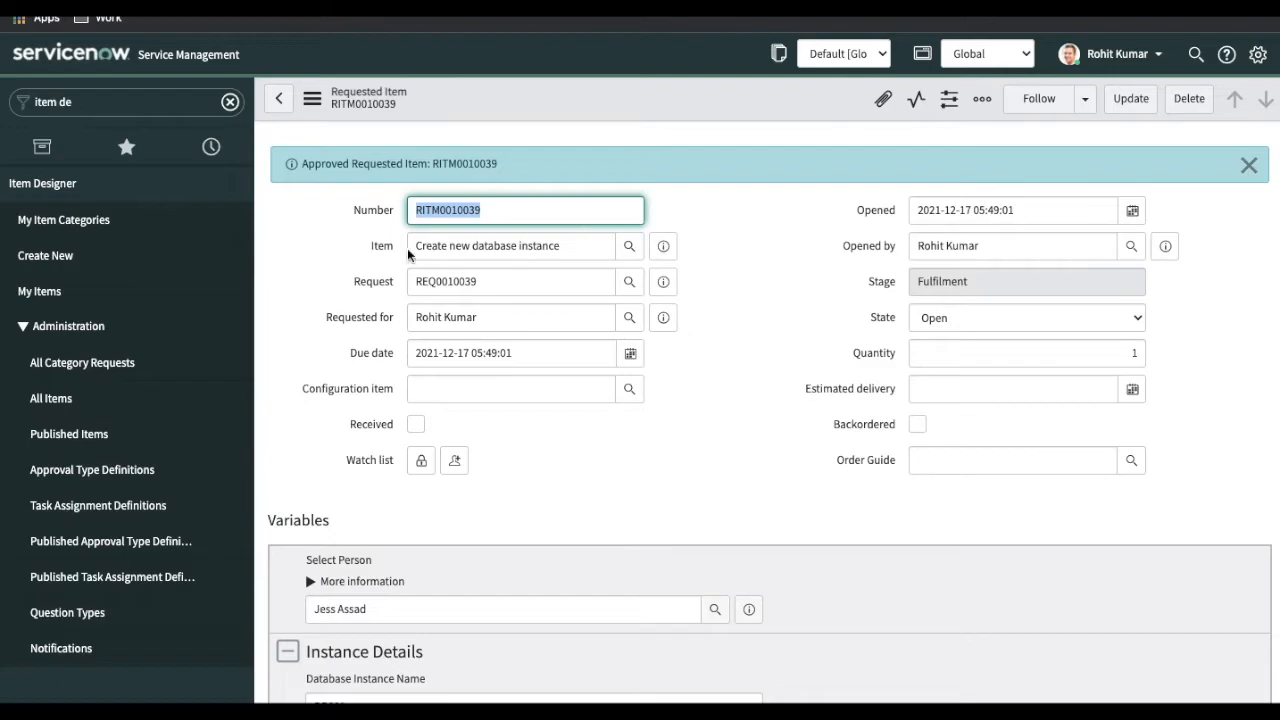
scroll(521, 497, "down", 5)
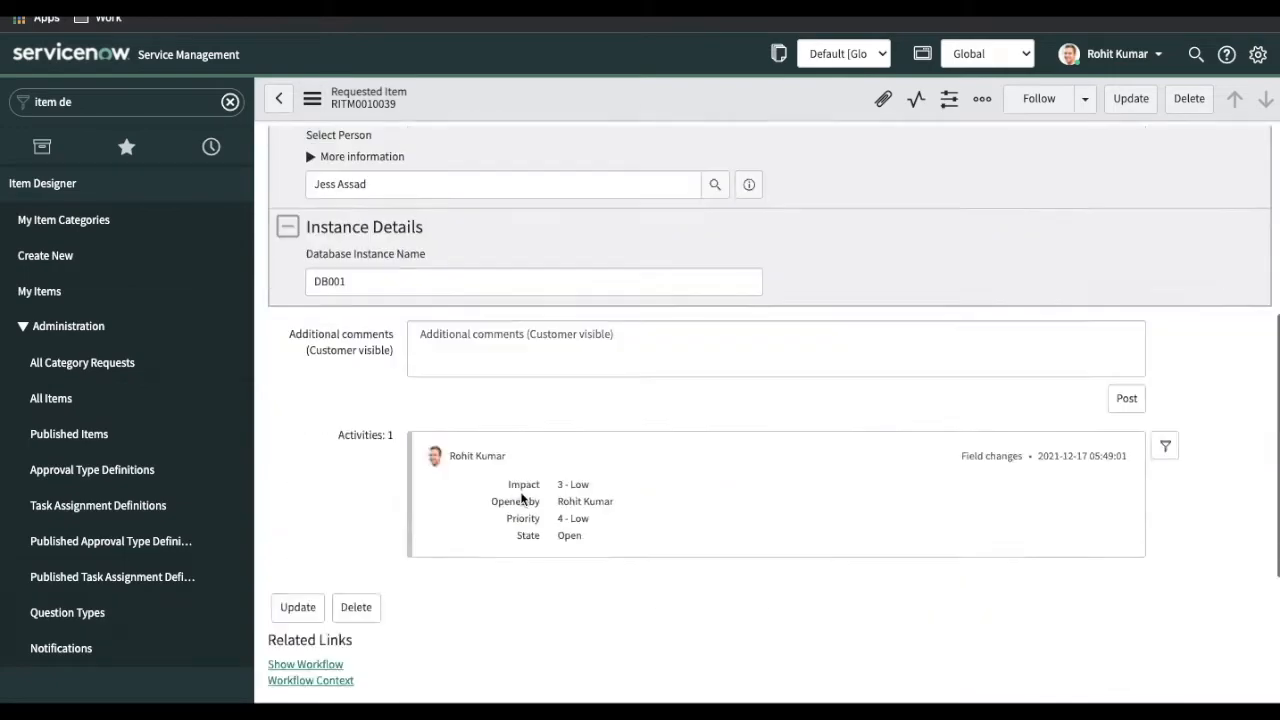
scroll(521, 497, "down", 4)
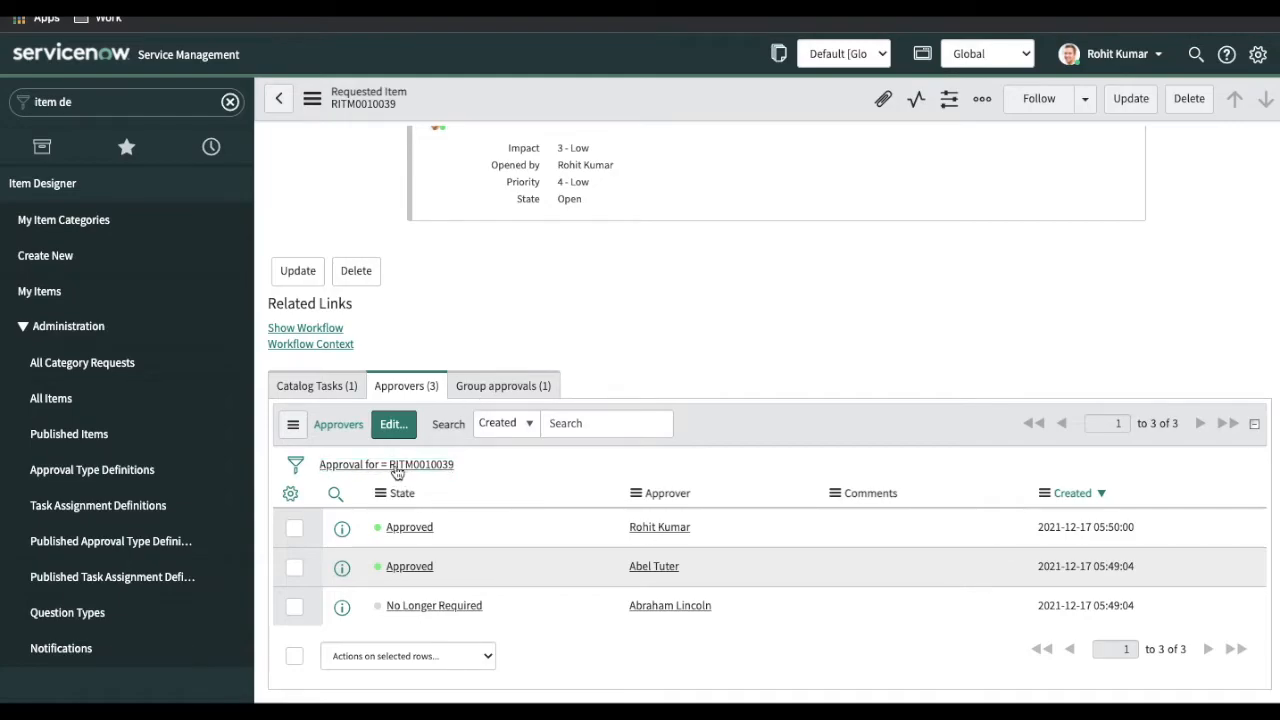
- Check the requested item's catalog tasks and stage, and preview the Requested for user's record
left_click(318, 386)
scroll(737, 327, "up", 5)
scroll(737, 327, "up", 1)
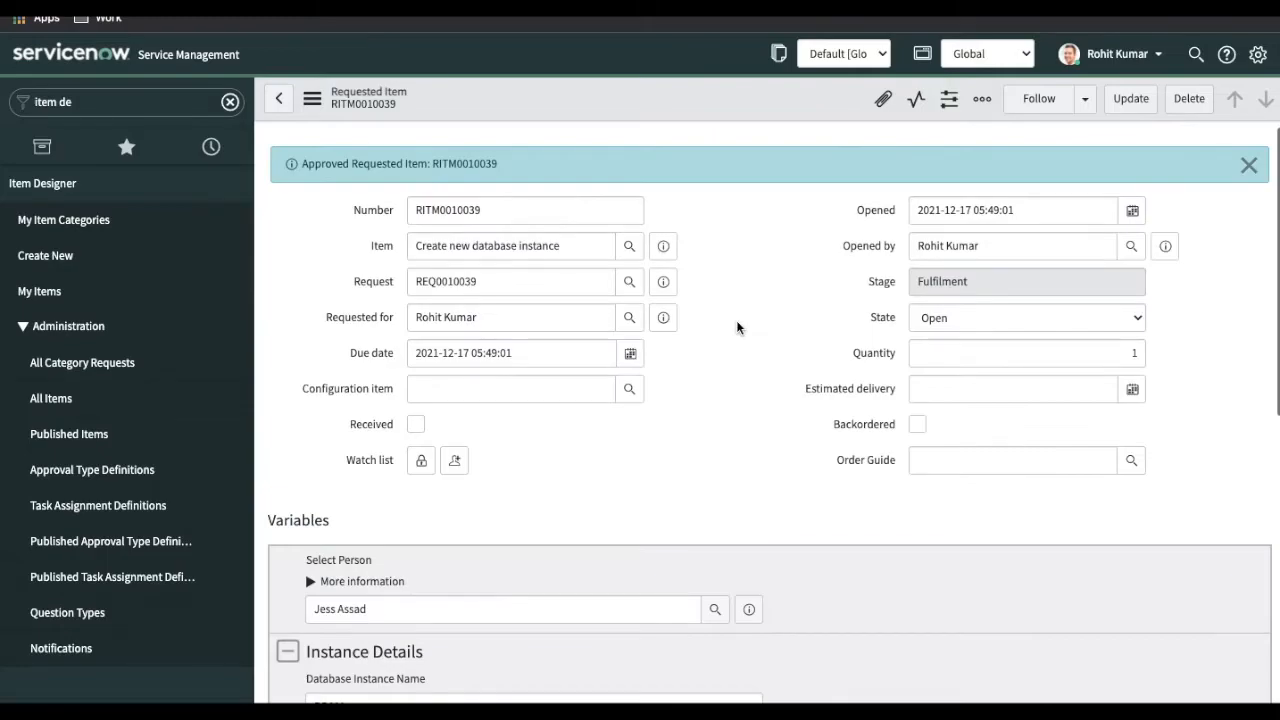
scroll(737, 327, "down", 1)
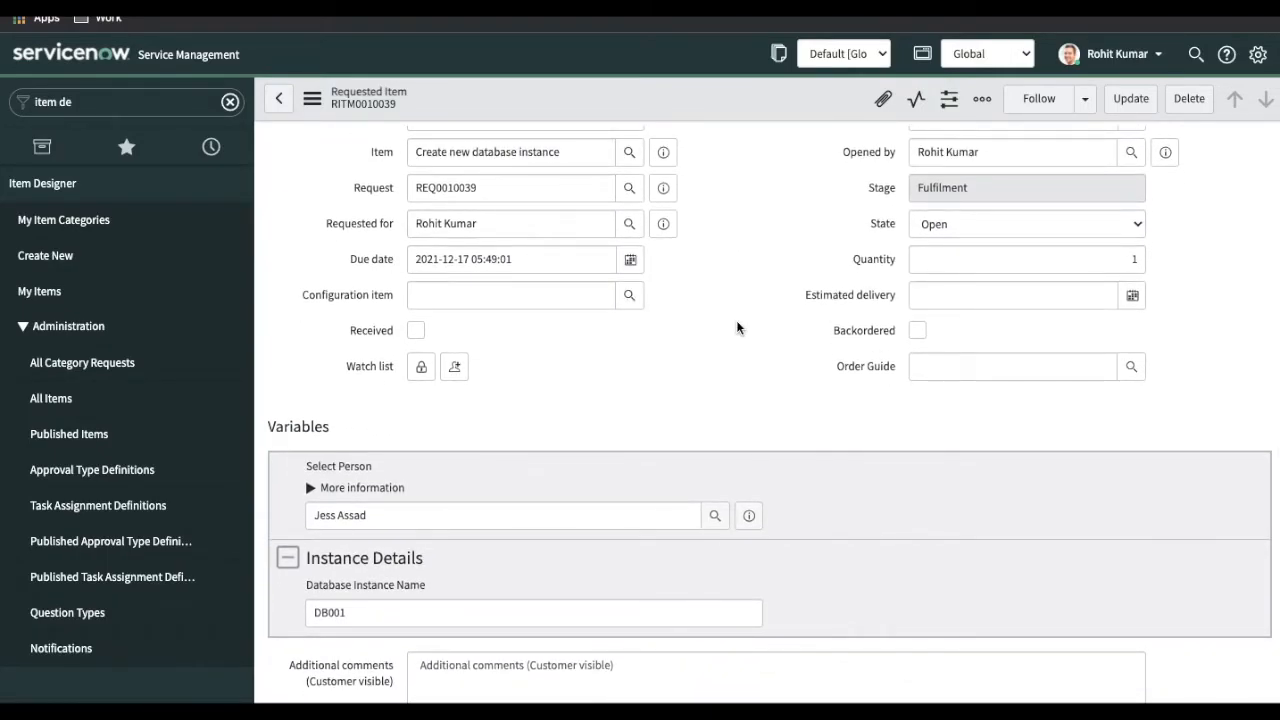
left_click(663, 223)
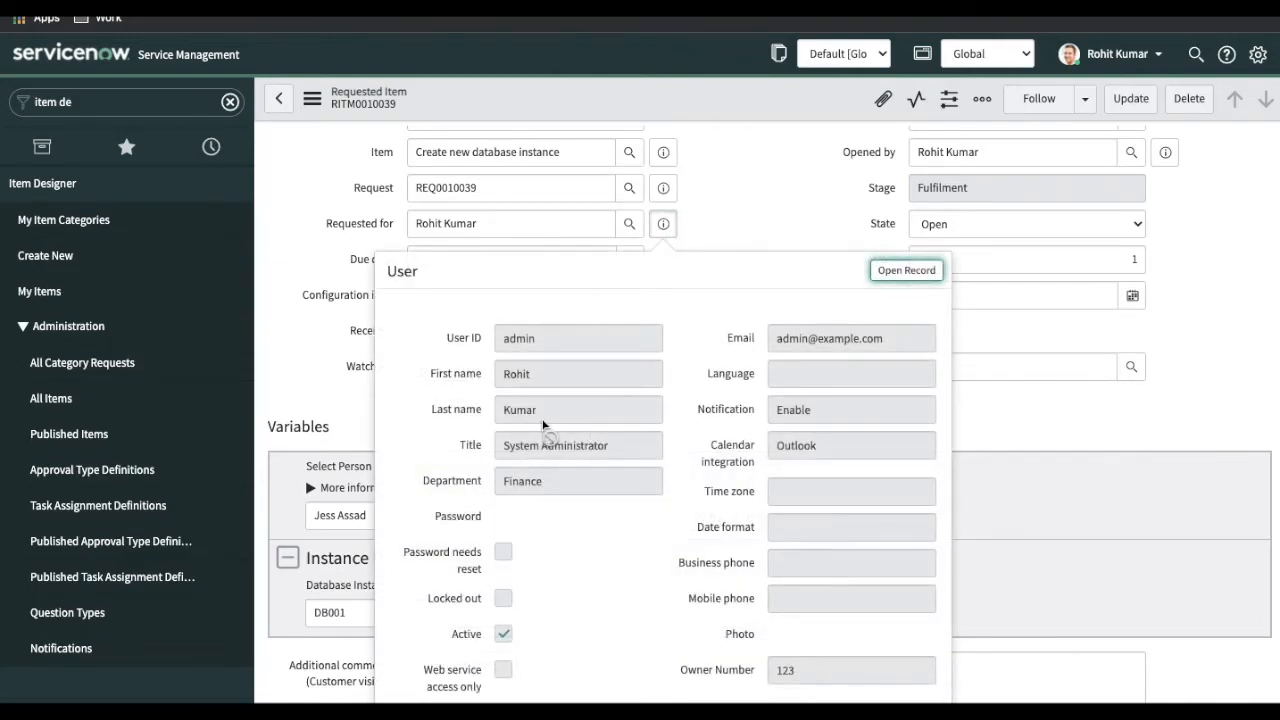
scroll(620, 485, "down", 3)
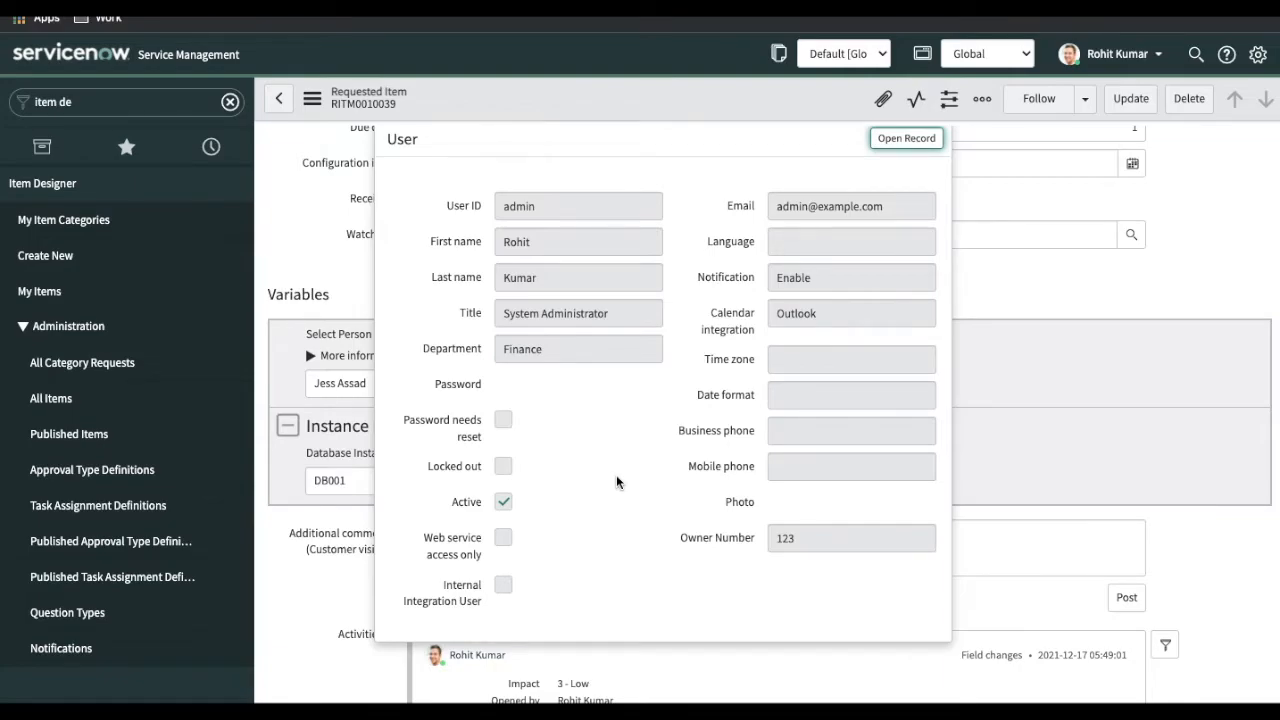
left_click(347, 288)
- Open the requested item's "Create database instance" catalog task and compare its details with the task defined on the designer item
scroll(344, 286, "down", 10)
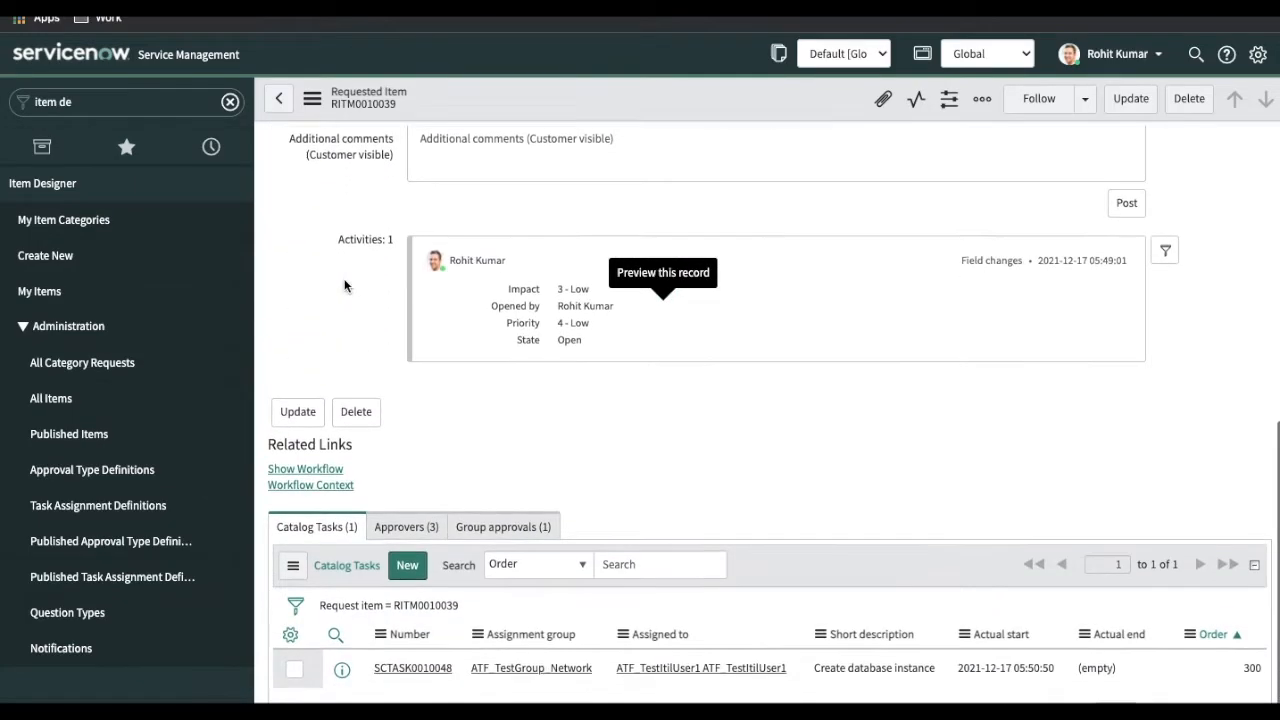
scroll(460, 408, "down", 1)
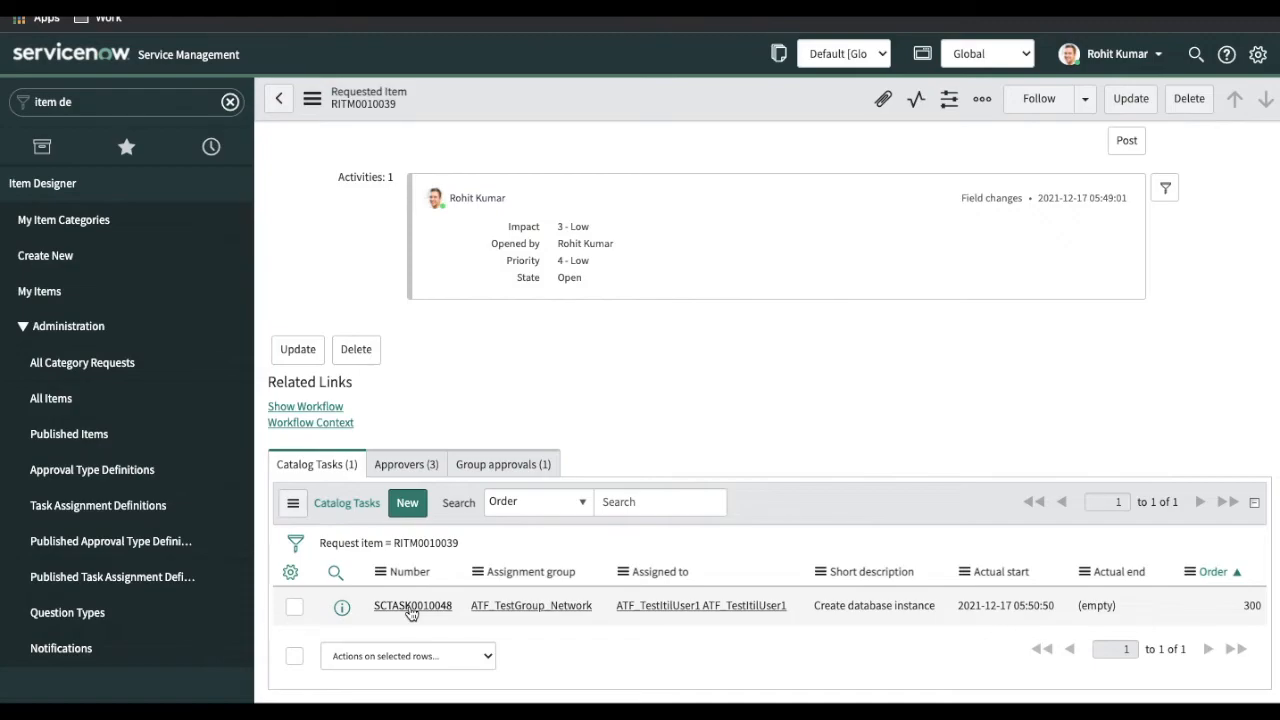
left_click(410, 606)
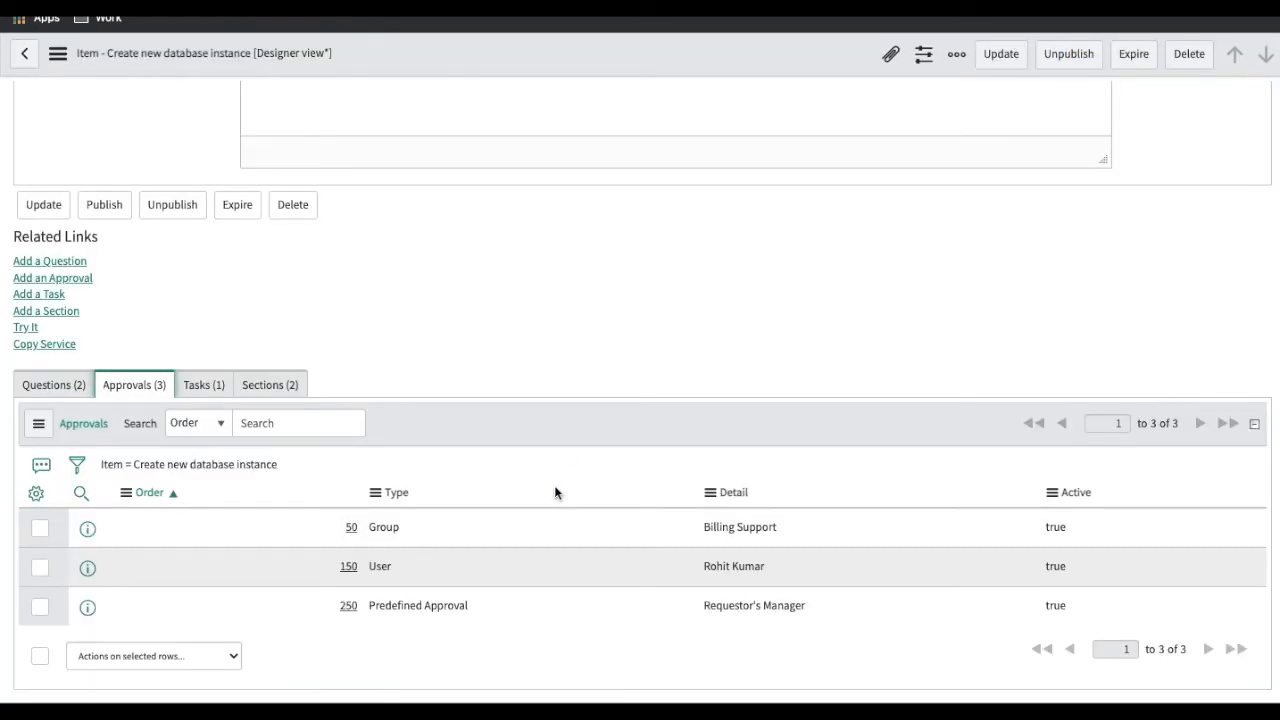
left_click(212, 385)
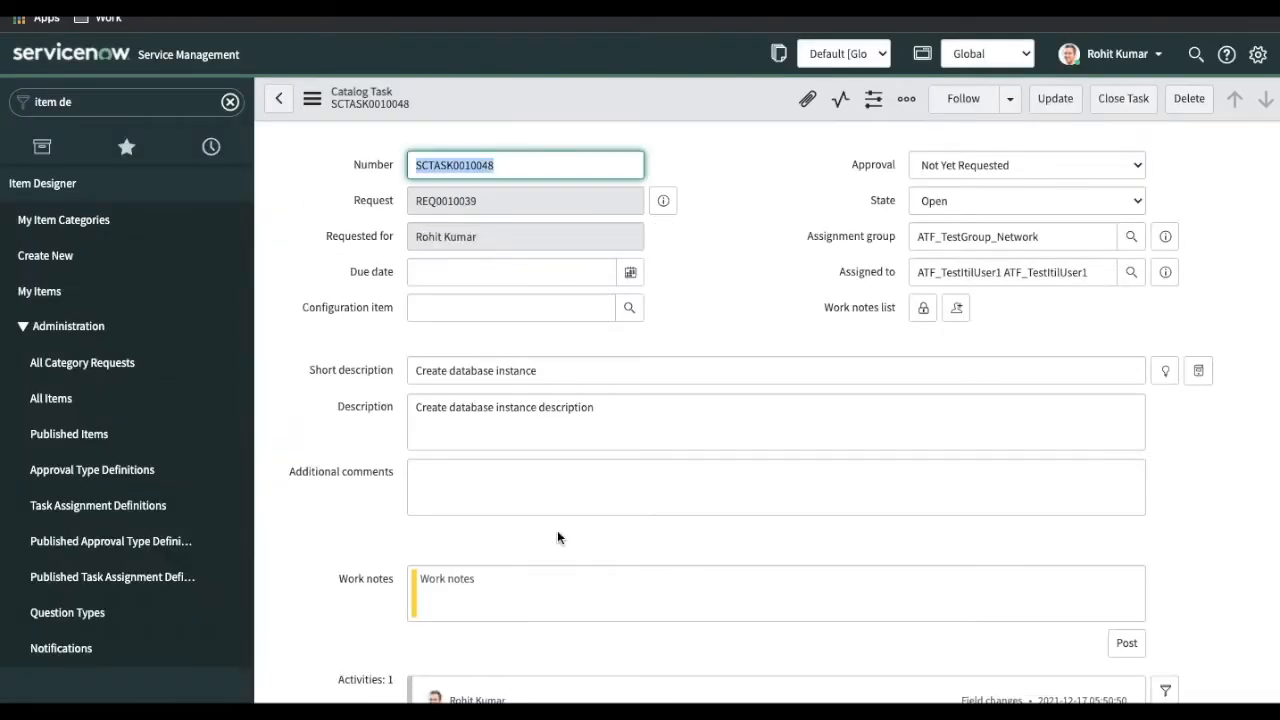
scroll(571, 578, "down", 3)
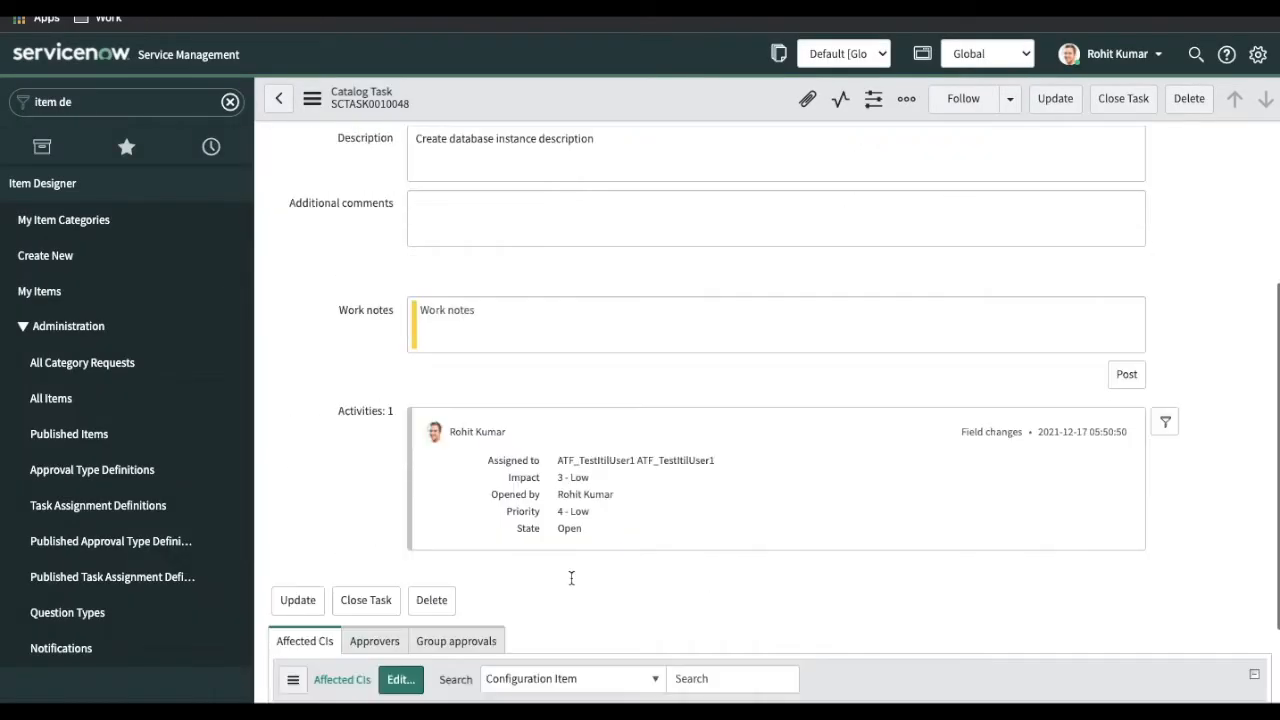
scroll(571, 578, "down", 2)
scroll(573, 586, "up", 5)
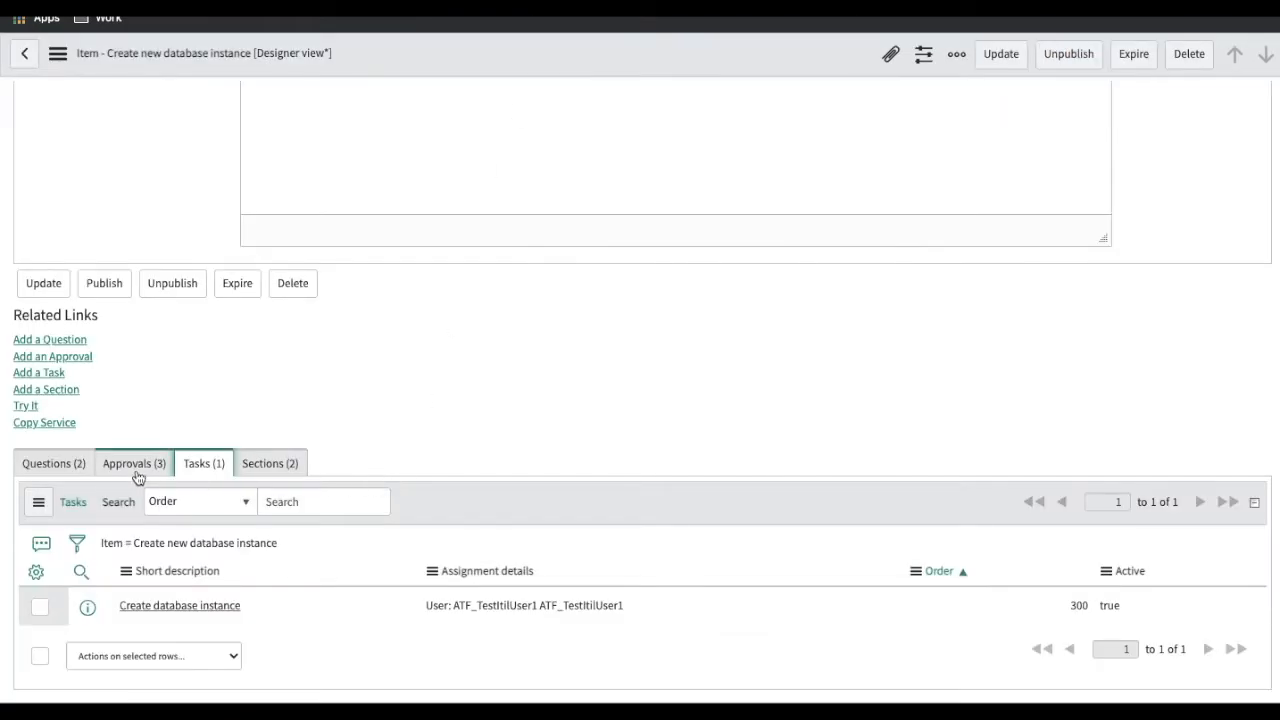
- Compare the designer item's approval and task orders, and set the "Create database instance" task's order to 100
left_click(138, 476)
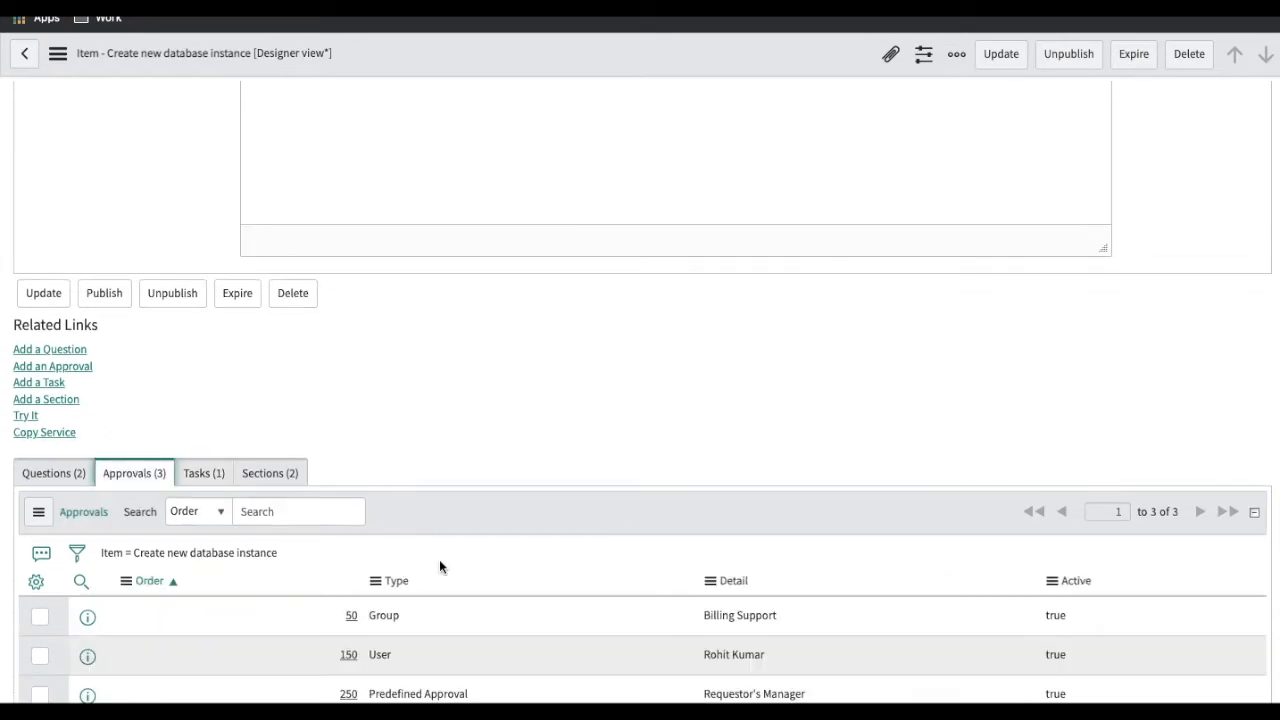
scroll(437, 563, "down", 2)
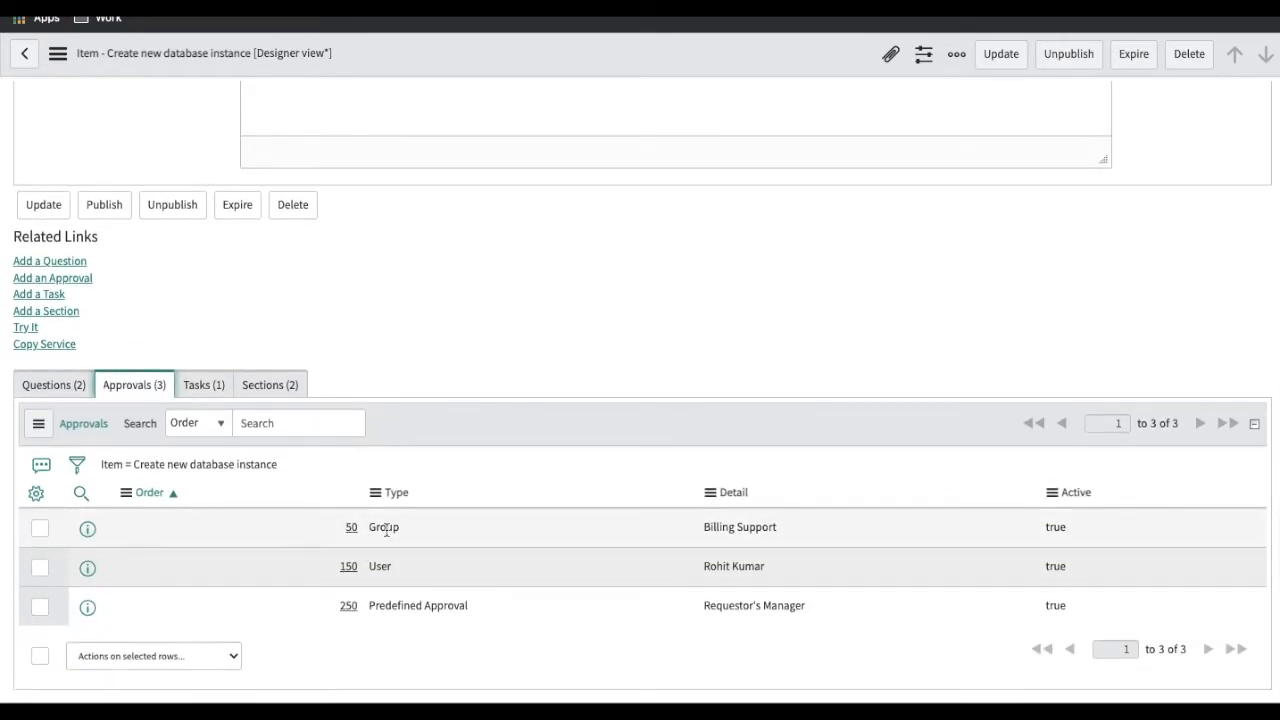
left_click(193, 390)
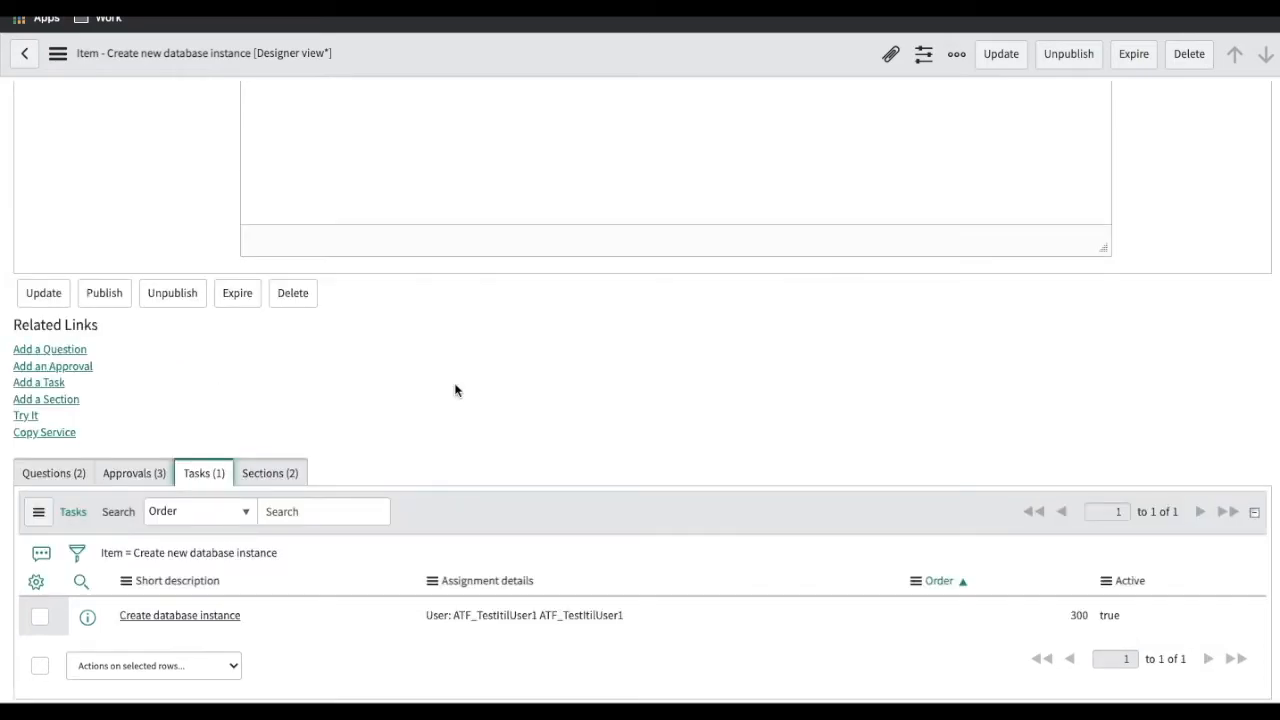
double_click(1039, 618)
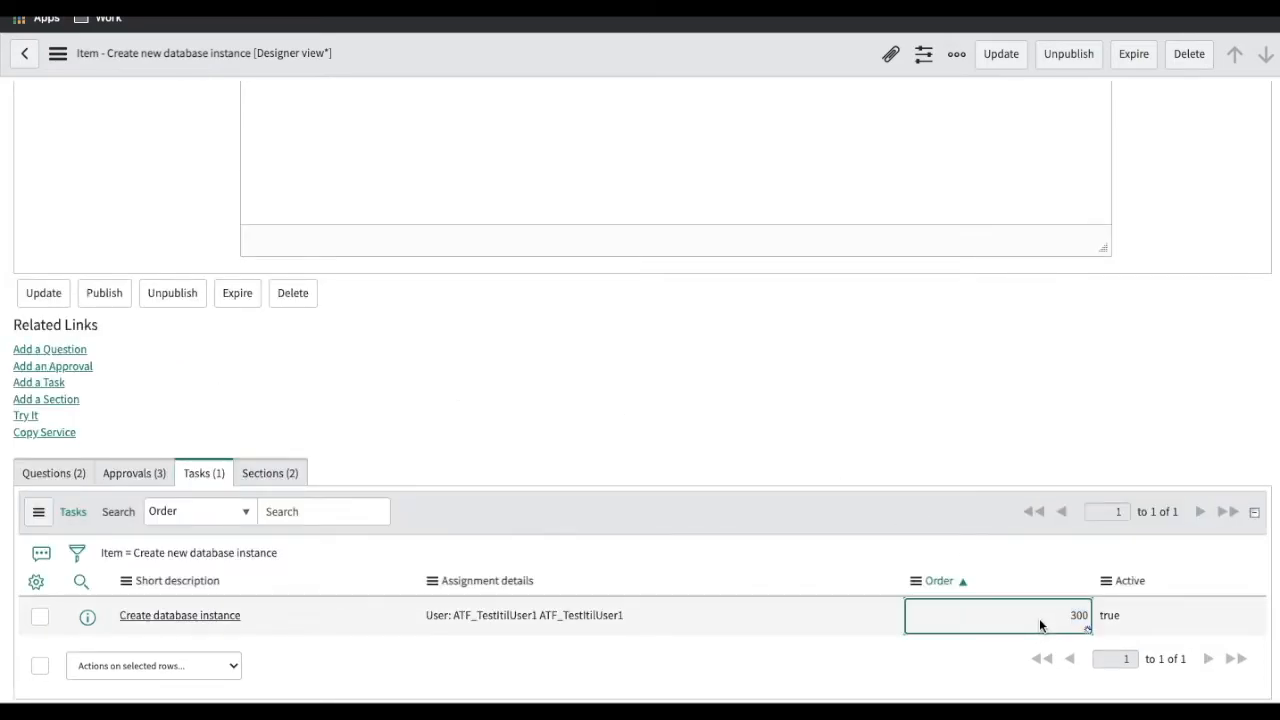
type("100")
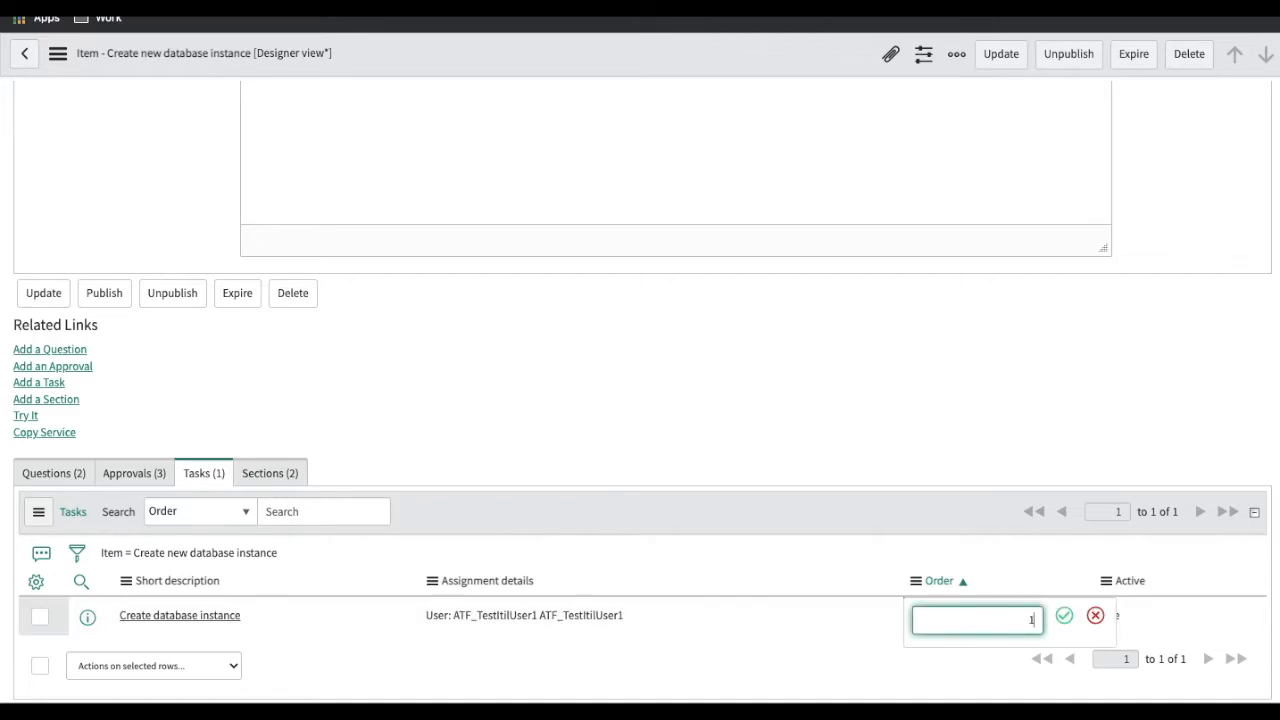
key("Return")
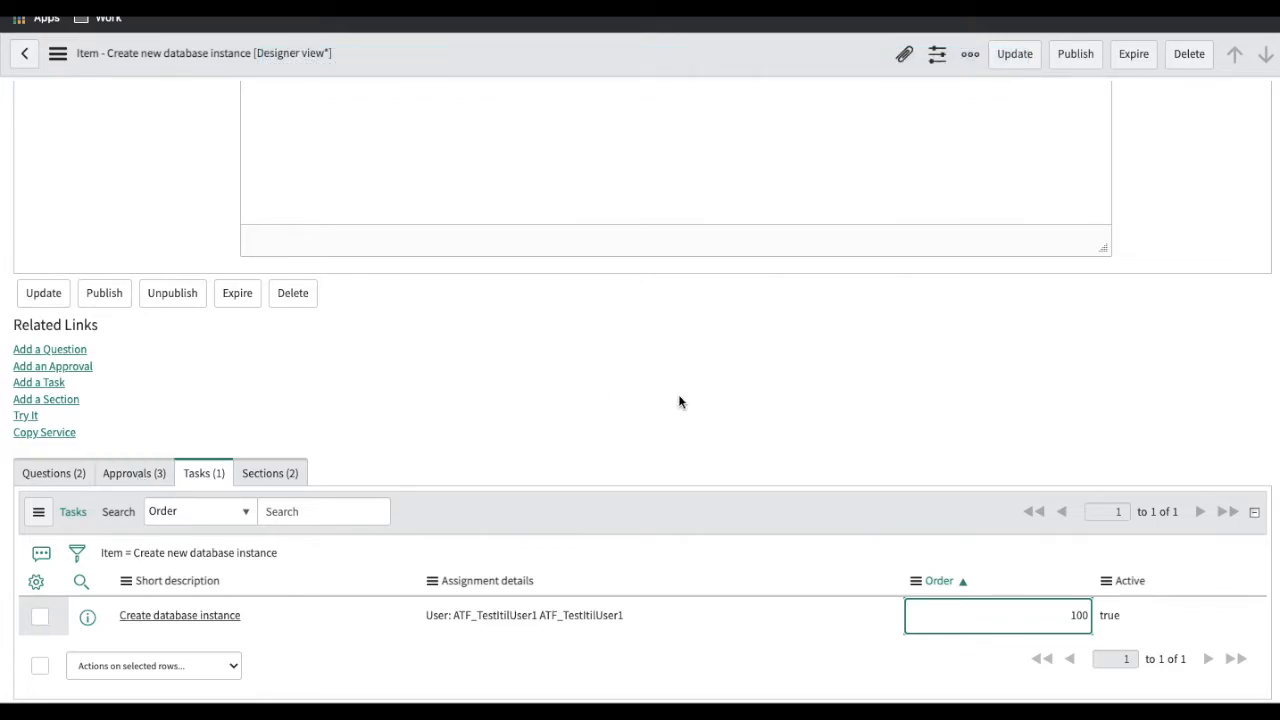
- Check the designer item's state and return to its approvals list
scroll(678, 394, "up", 5)
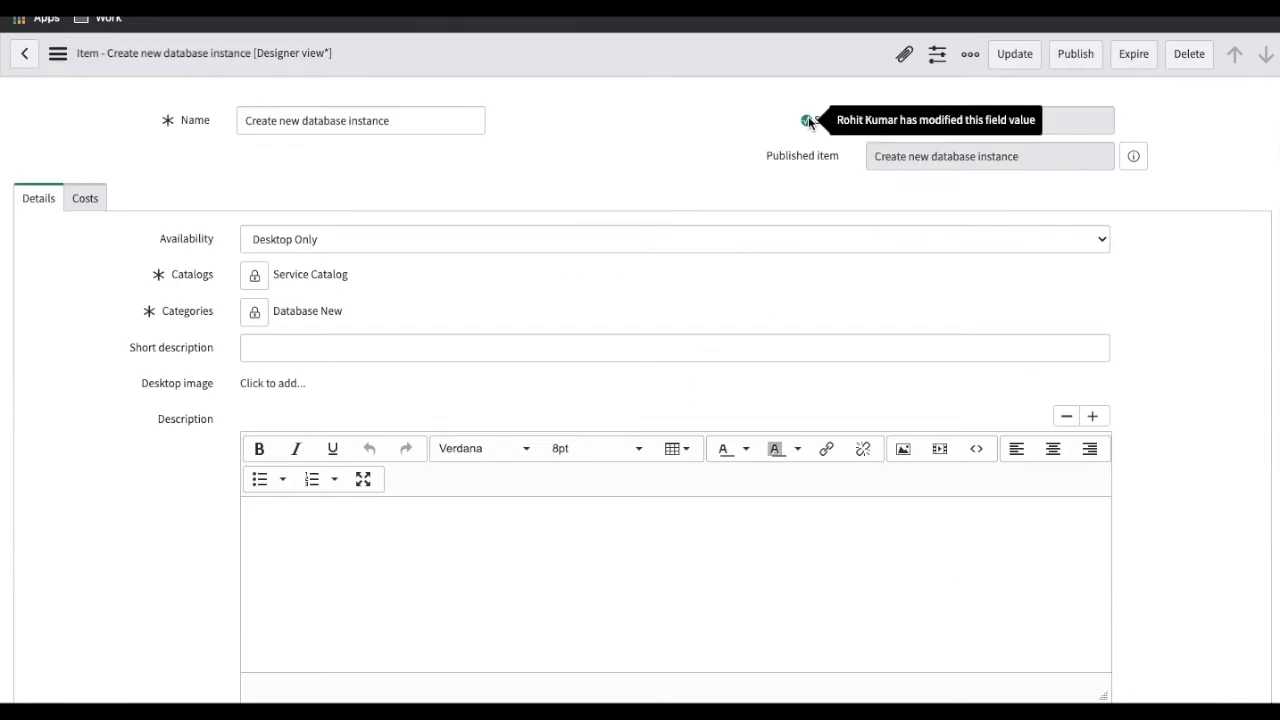
scroll(777, 217, "down", 5)
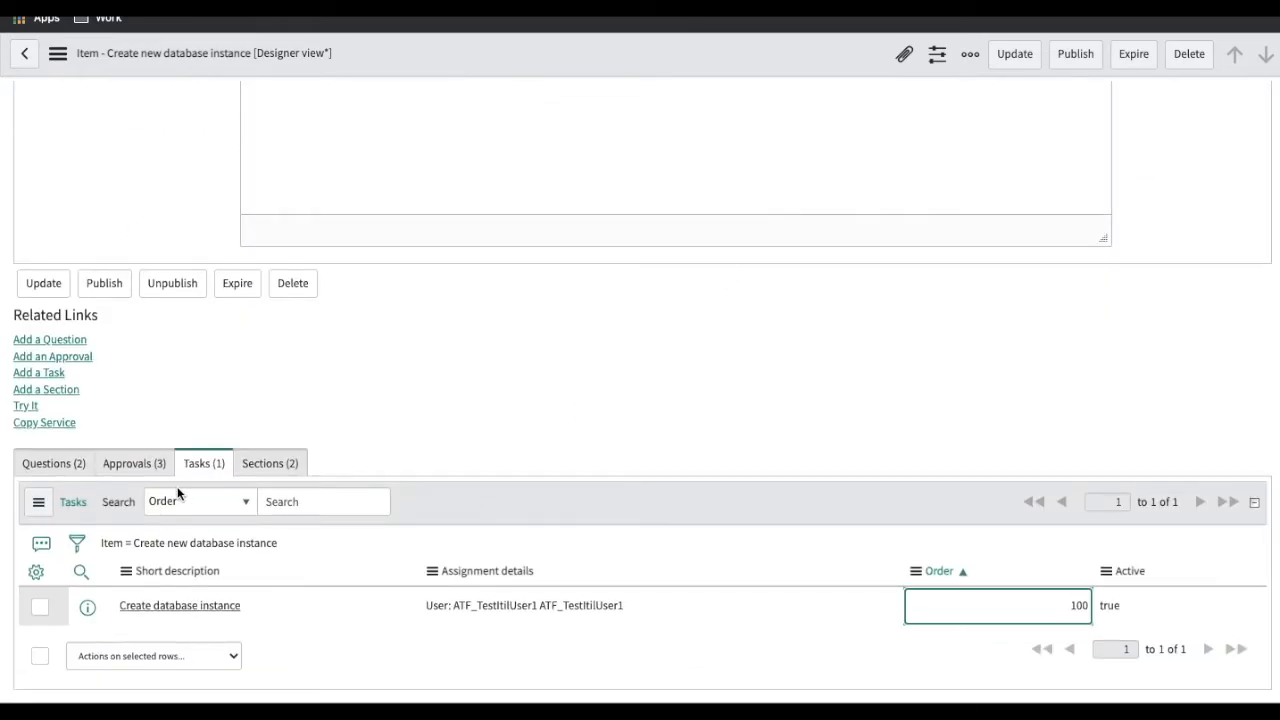
left_click(133, 465)
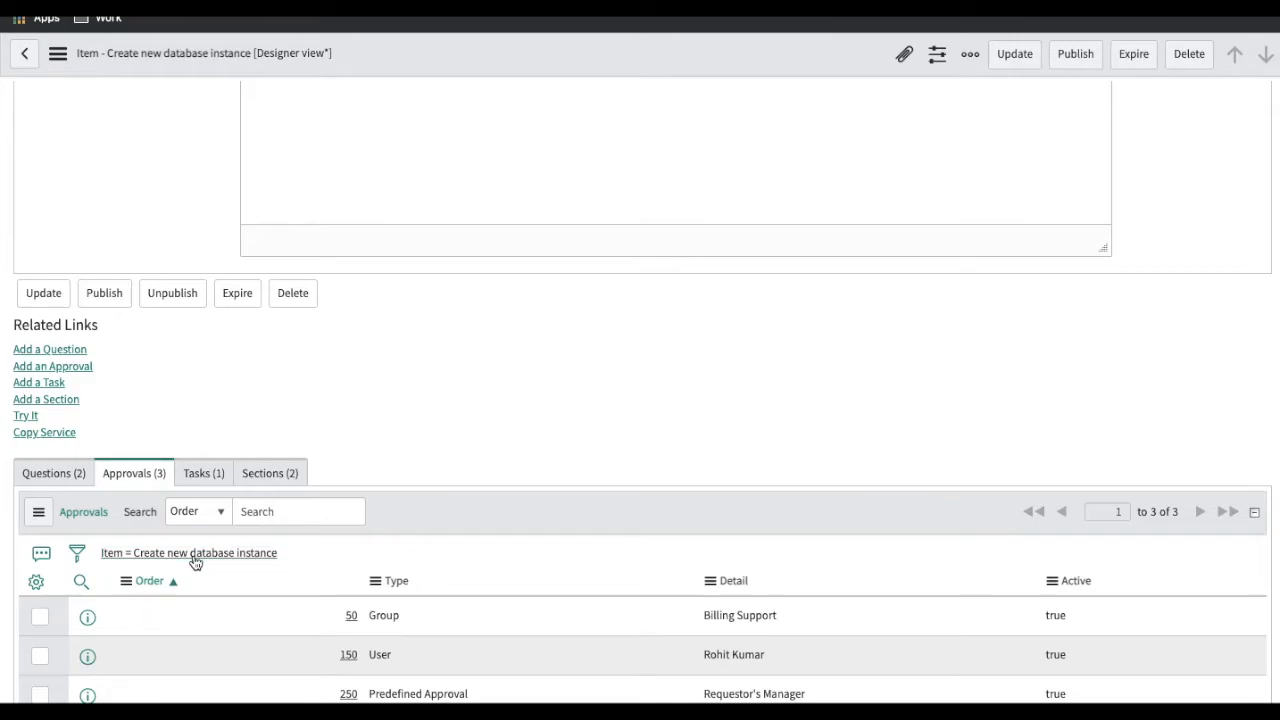
- Compare the item's approval orders with its task order, and publish the Create new database instance item
left_click(213, 474)
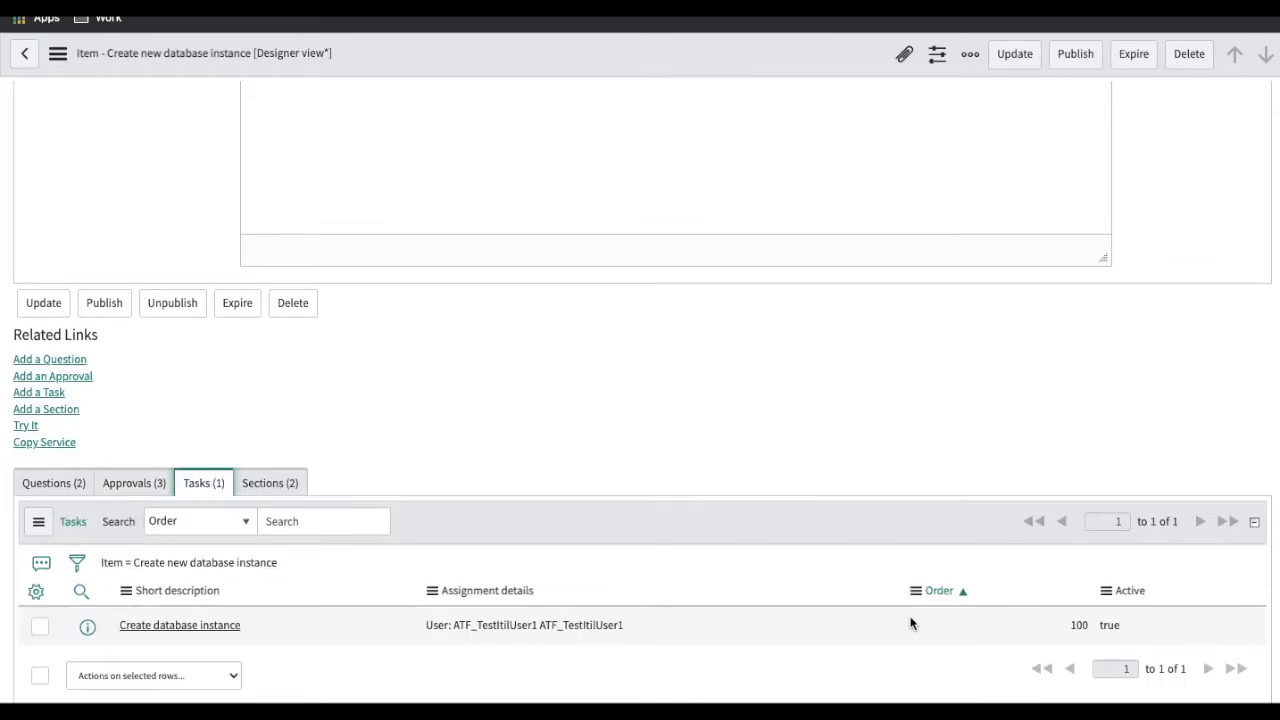
left_click(163, 490)
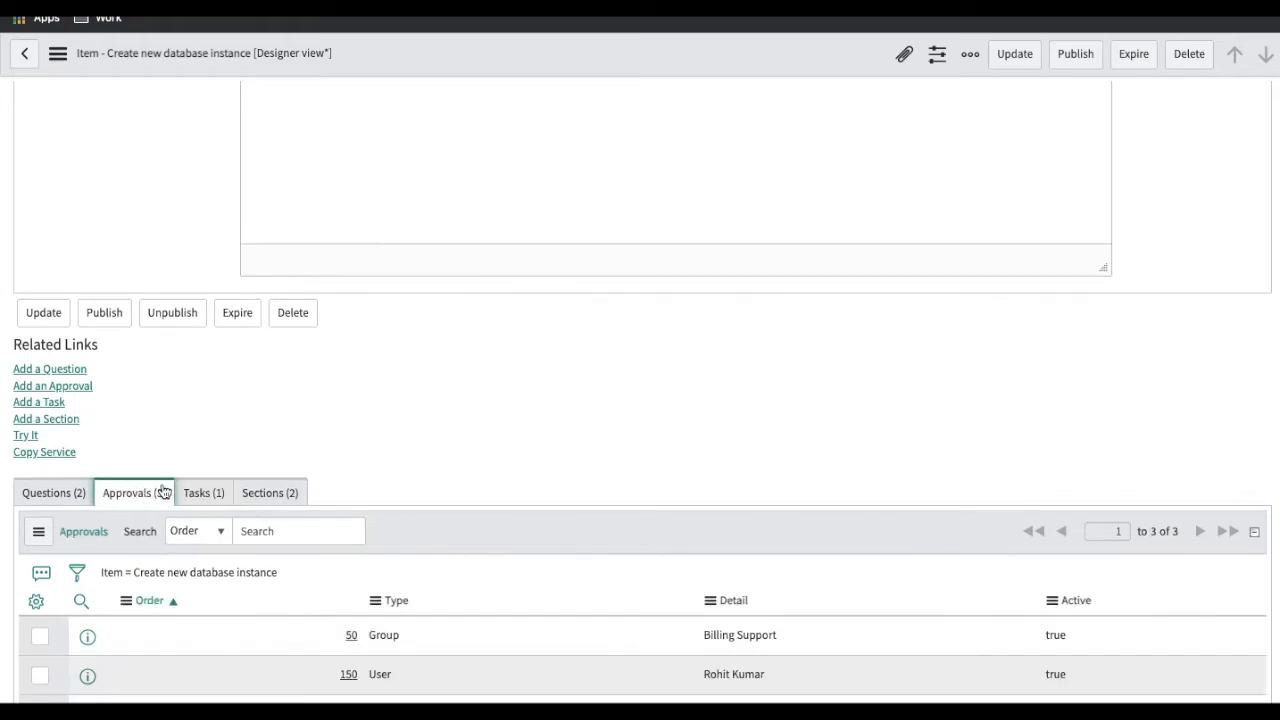
scroll(319, 579, "down", 1)
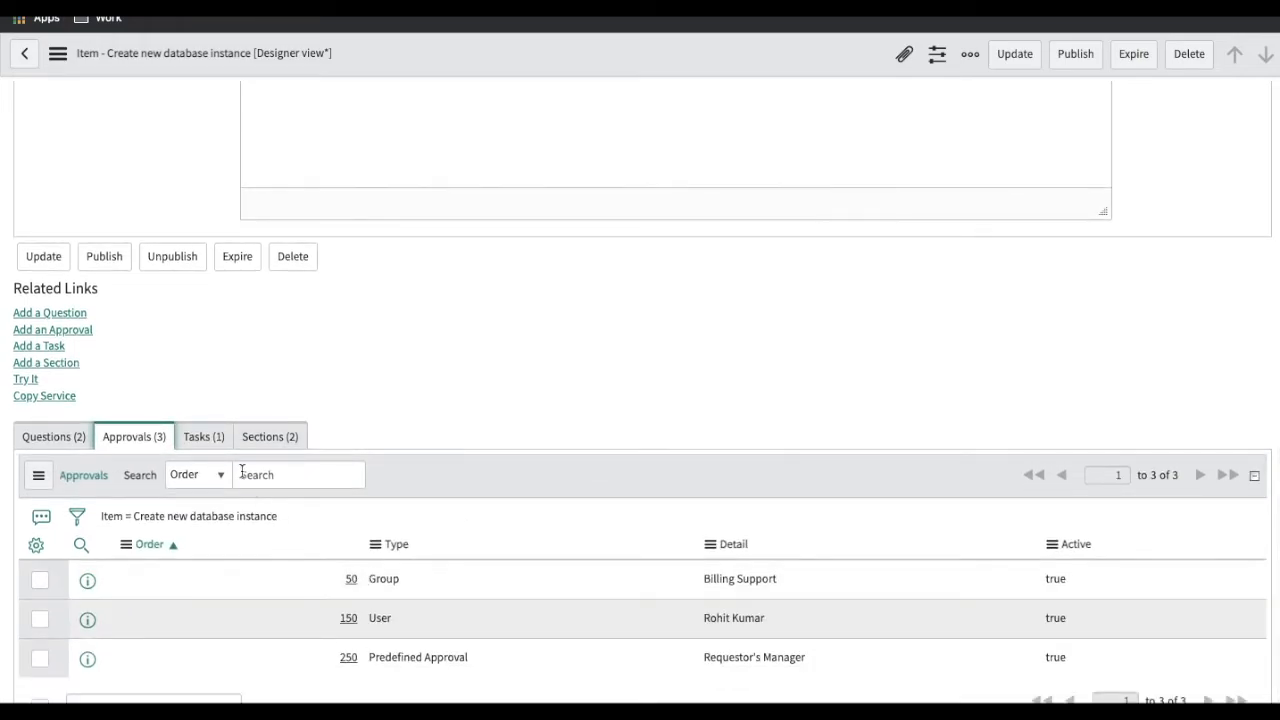
left_click(206, 437)
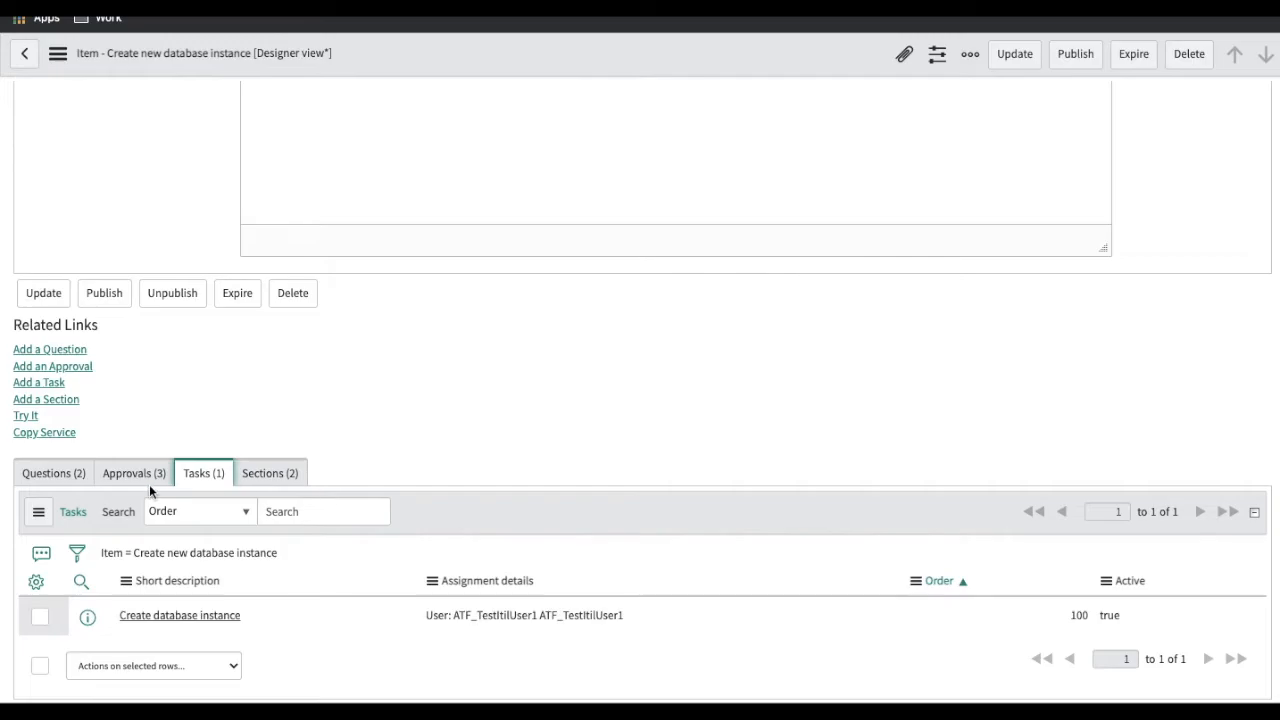
scroll(306, 405, "up", 10)
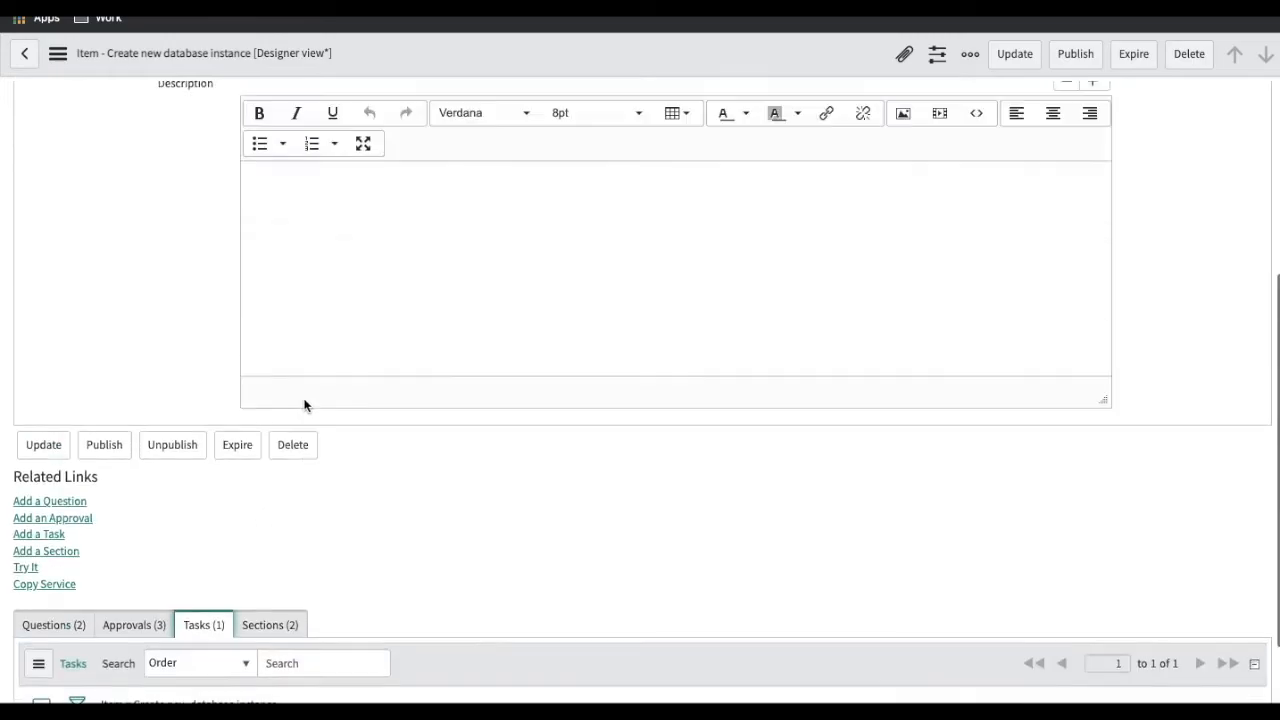
left_click(1076, 58)
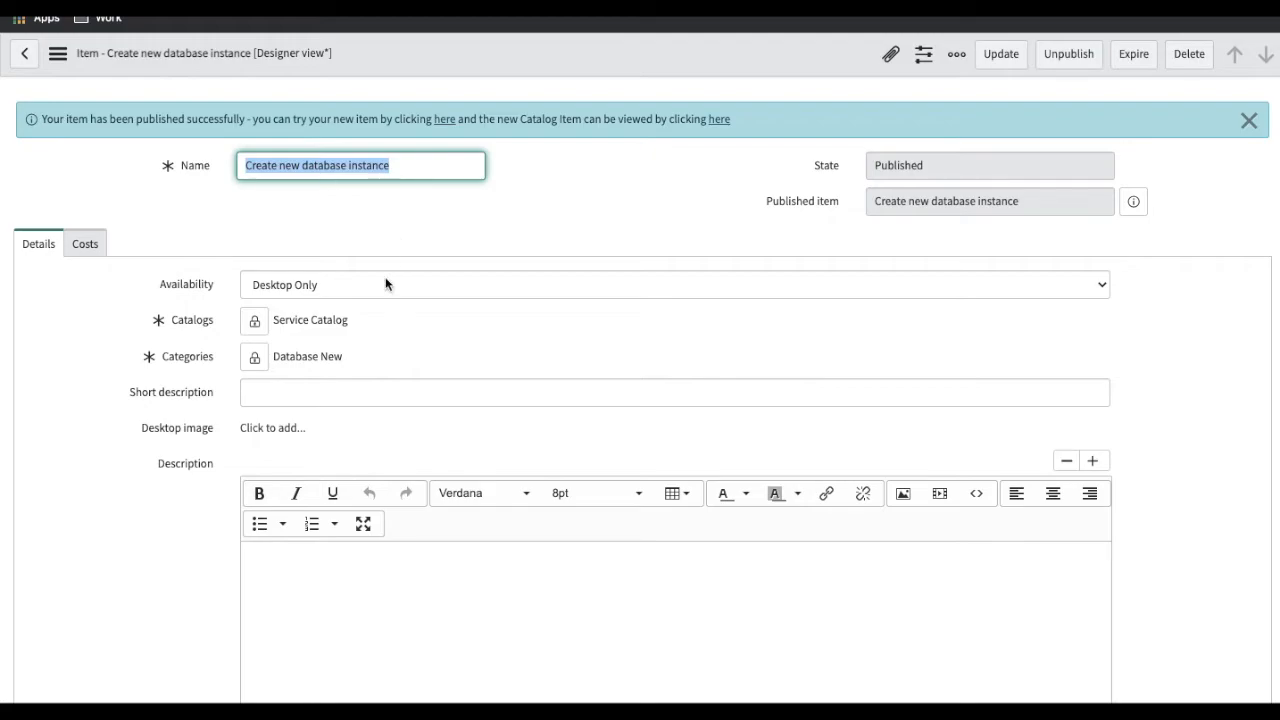
- Set the short description to "Create new database instance", save the item, and publish it again
left_click(314, 386)
type("Create new database instance")
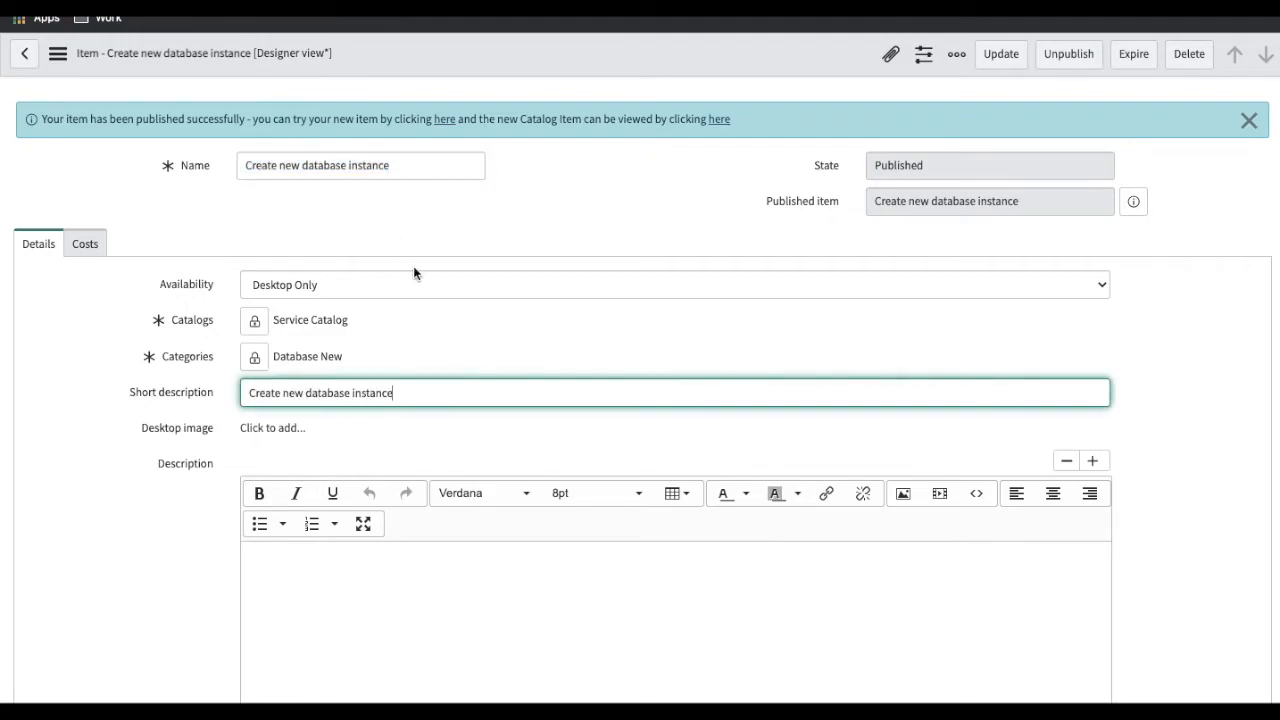
right_click(543, 48)
left_click(568, 62)
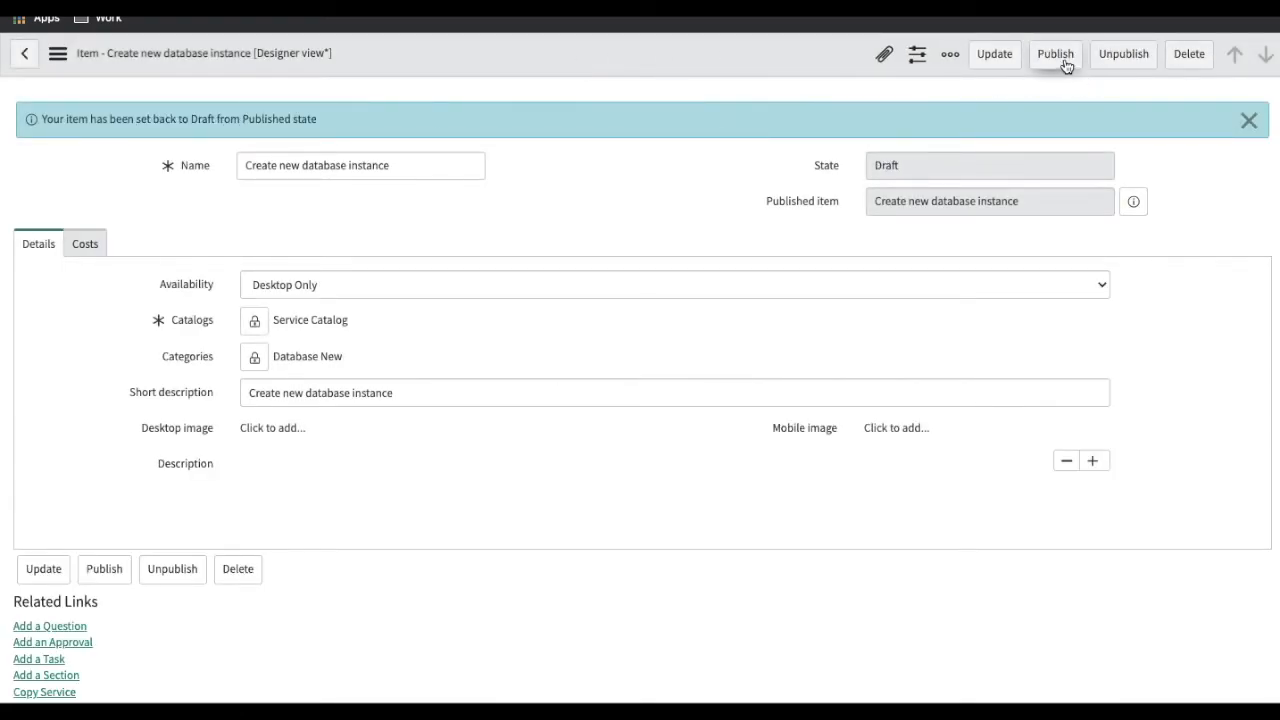
left_click(1130, 62)
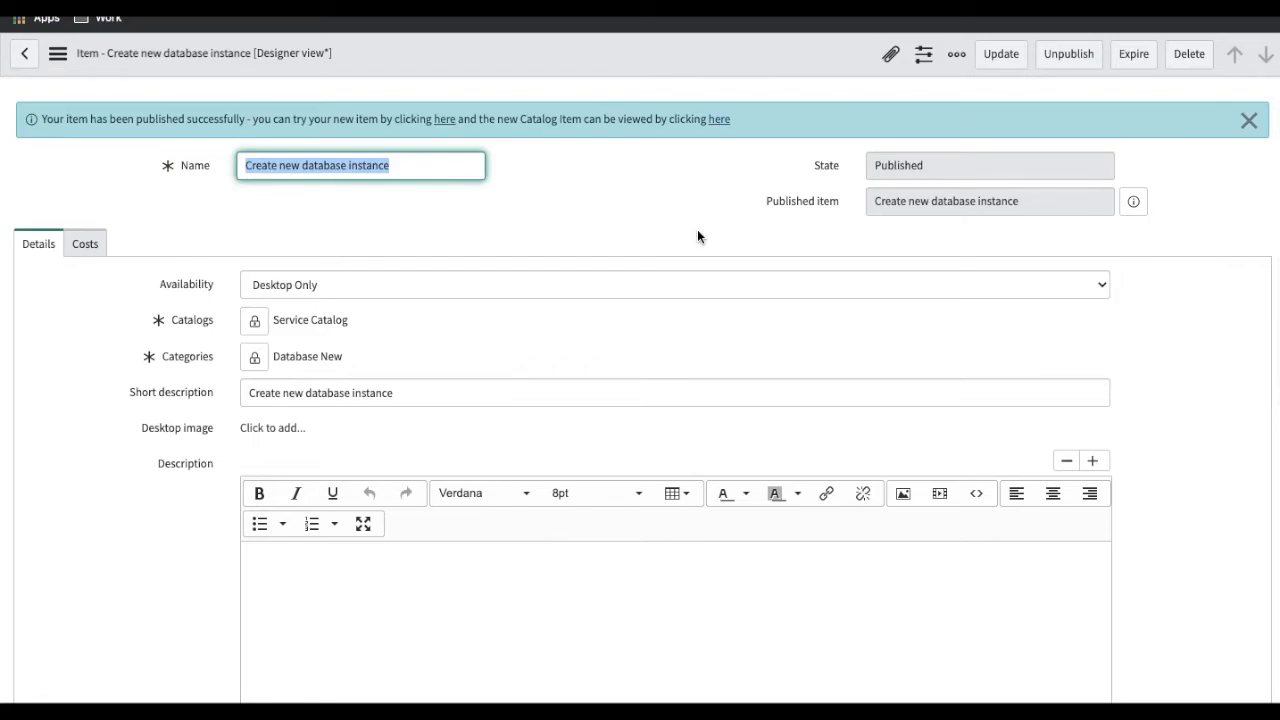
- Try the published item: select a person, enter cvfg as the Database Instance Name, and order it
scroll(697, 236, "down", 10)
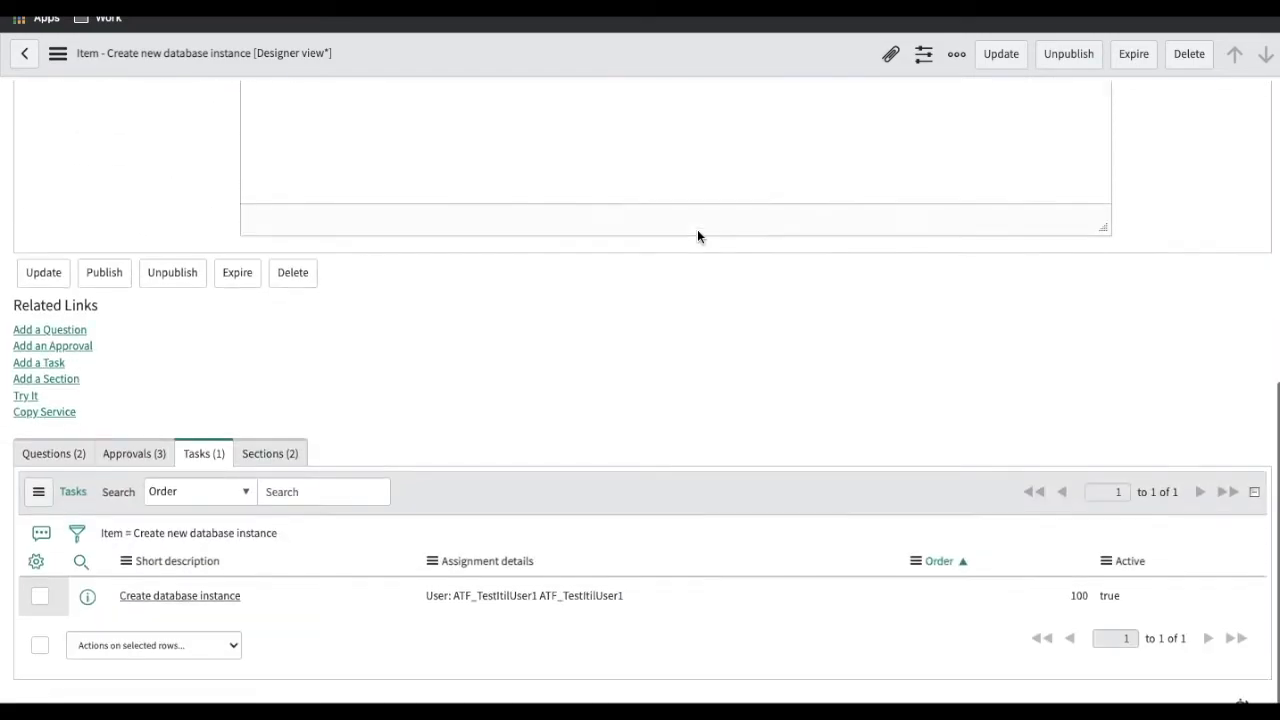
left_click(27, 397)
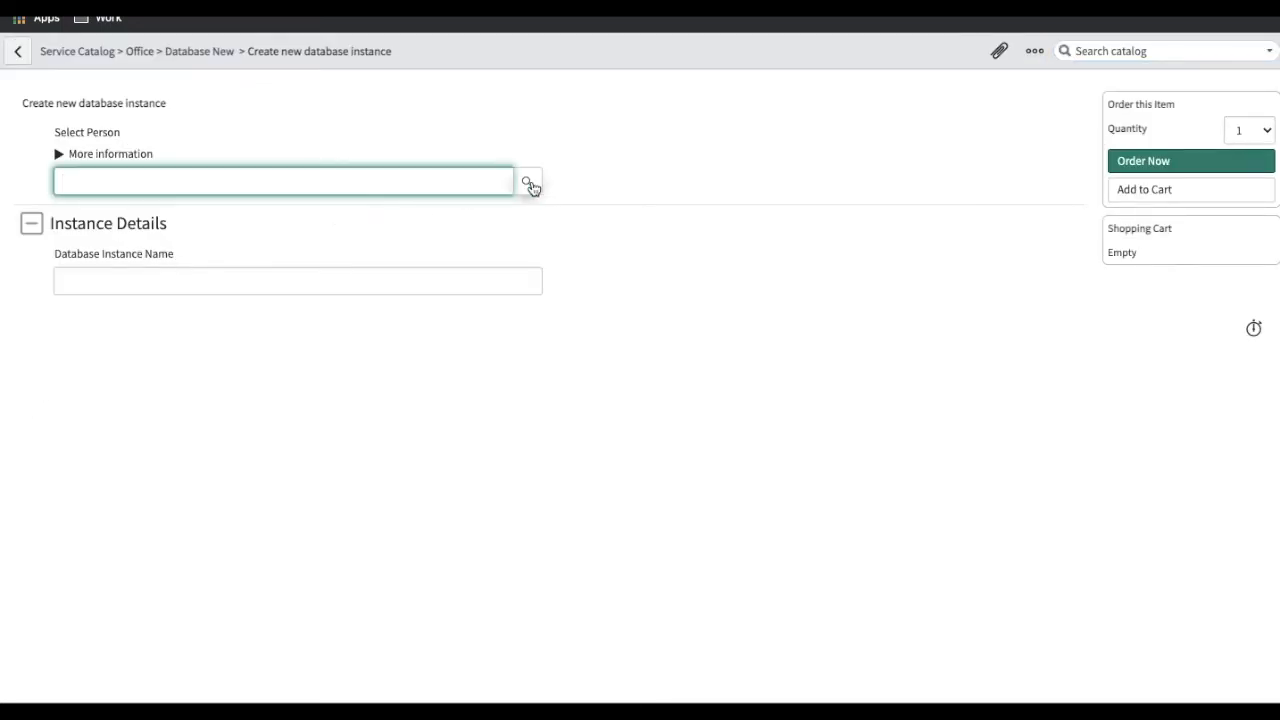
type("a")
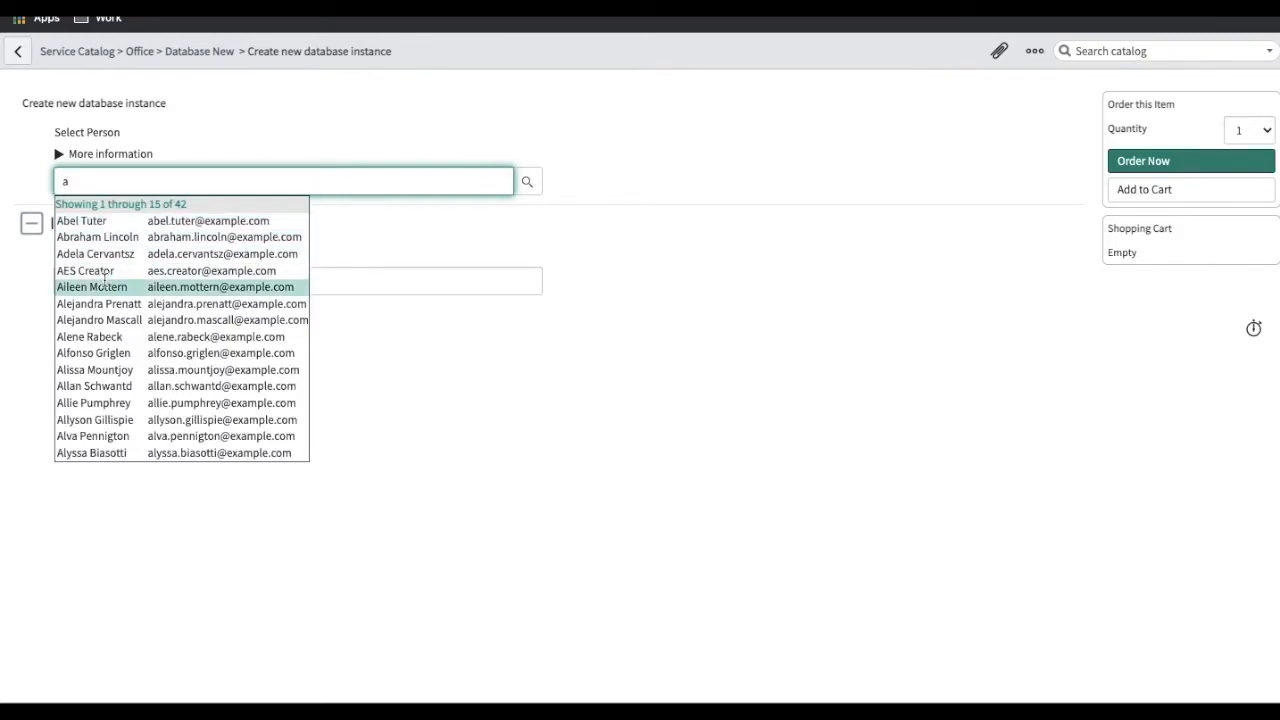
left_click(167, 282)
left_click(167, 272)
type("cvfg")
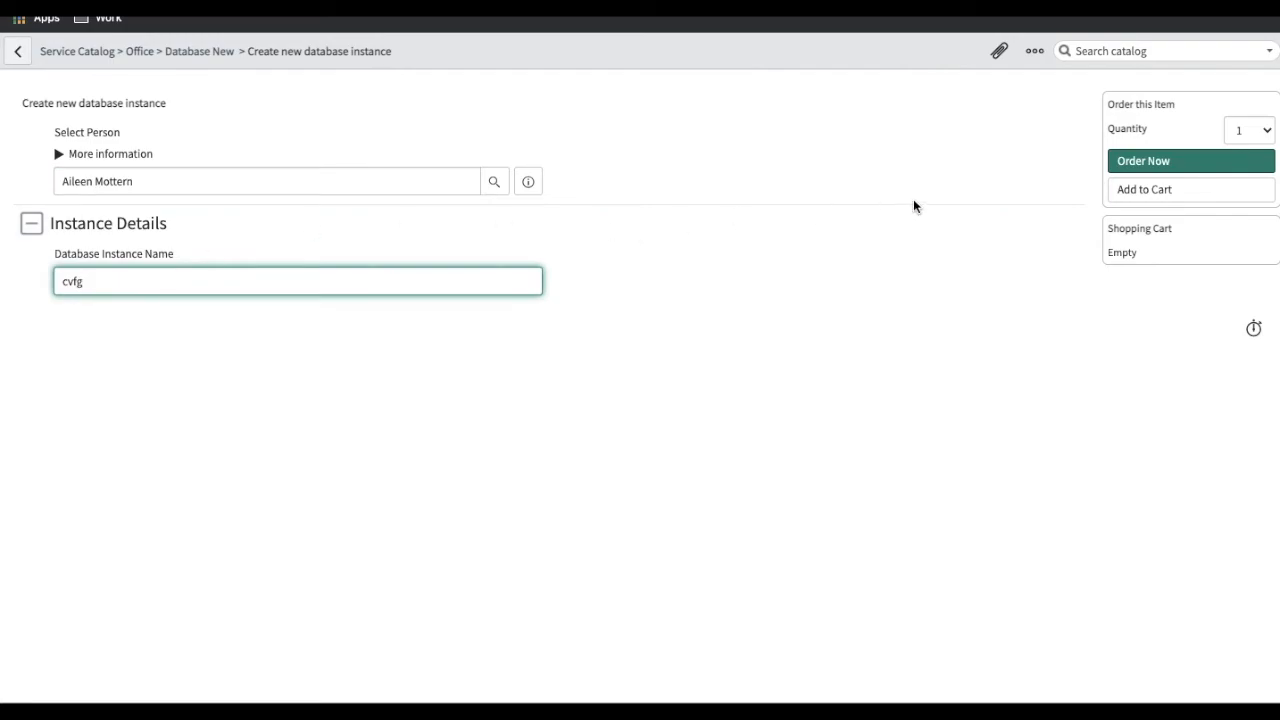
left_click(1131, 162)
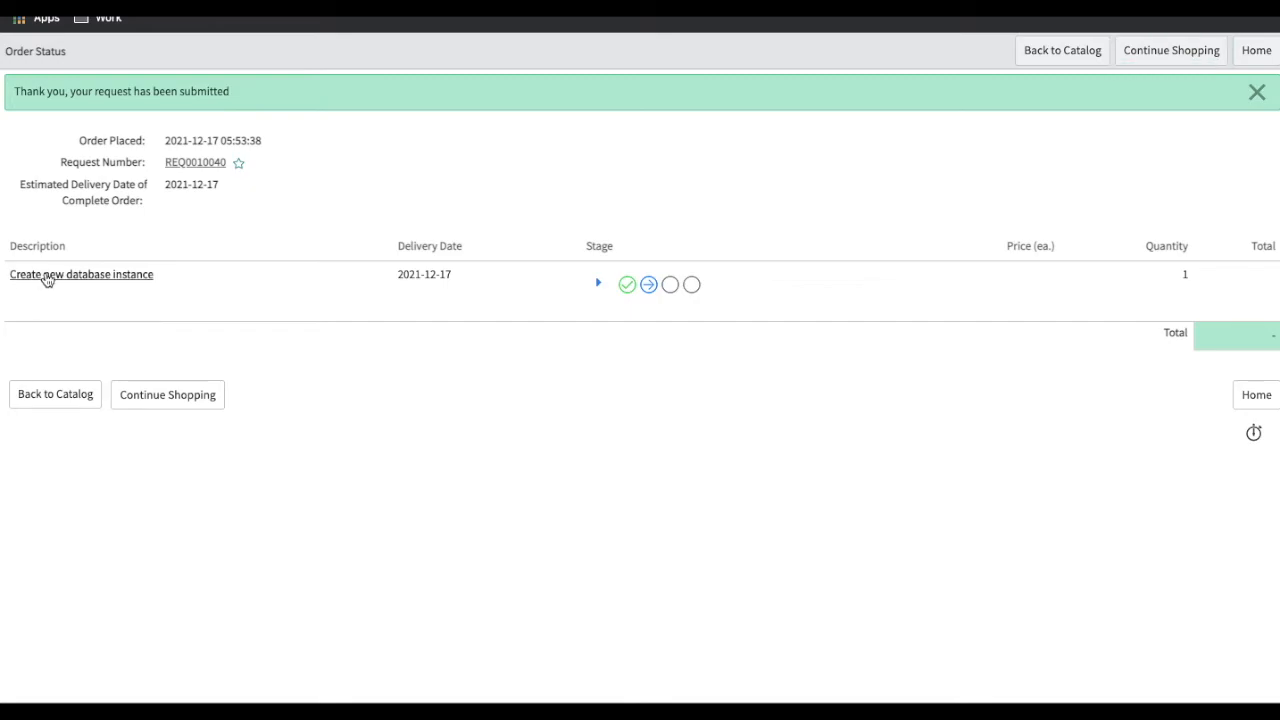
- Open the requested item from the order status and approve the second listed approver's request
left_click(46, 279)
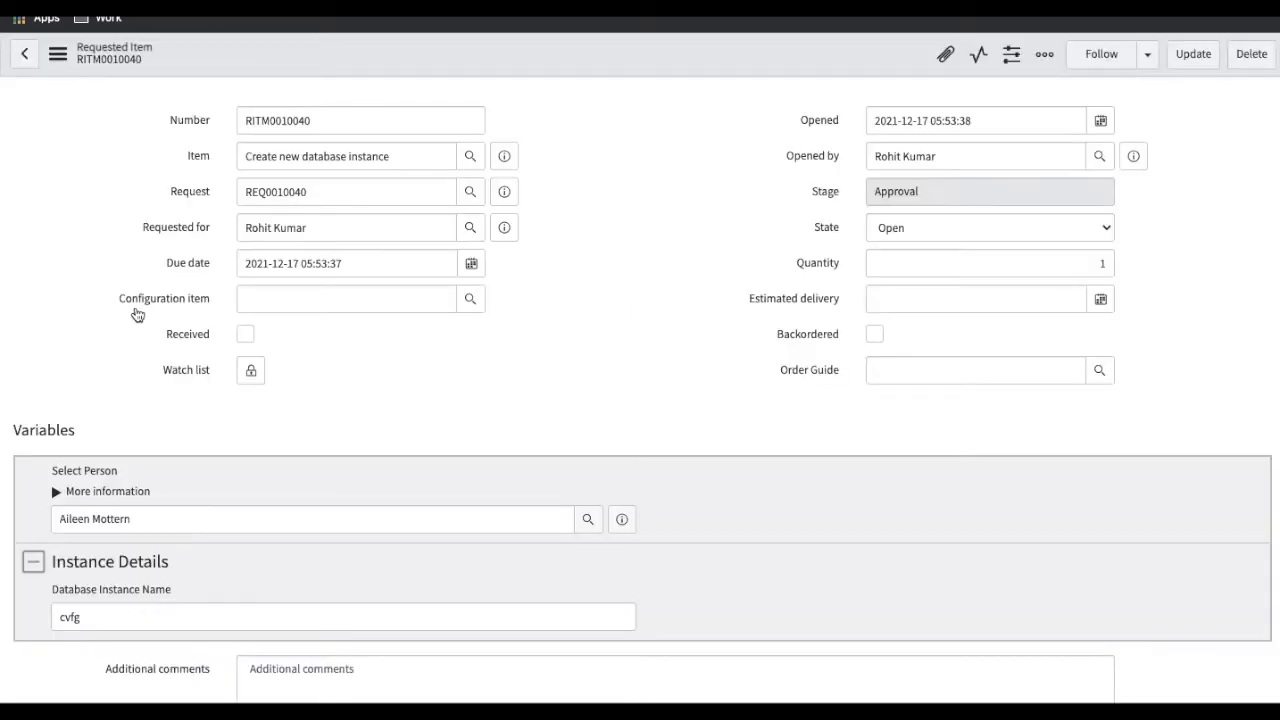
scroll(135, 312, "down", 10)
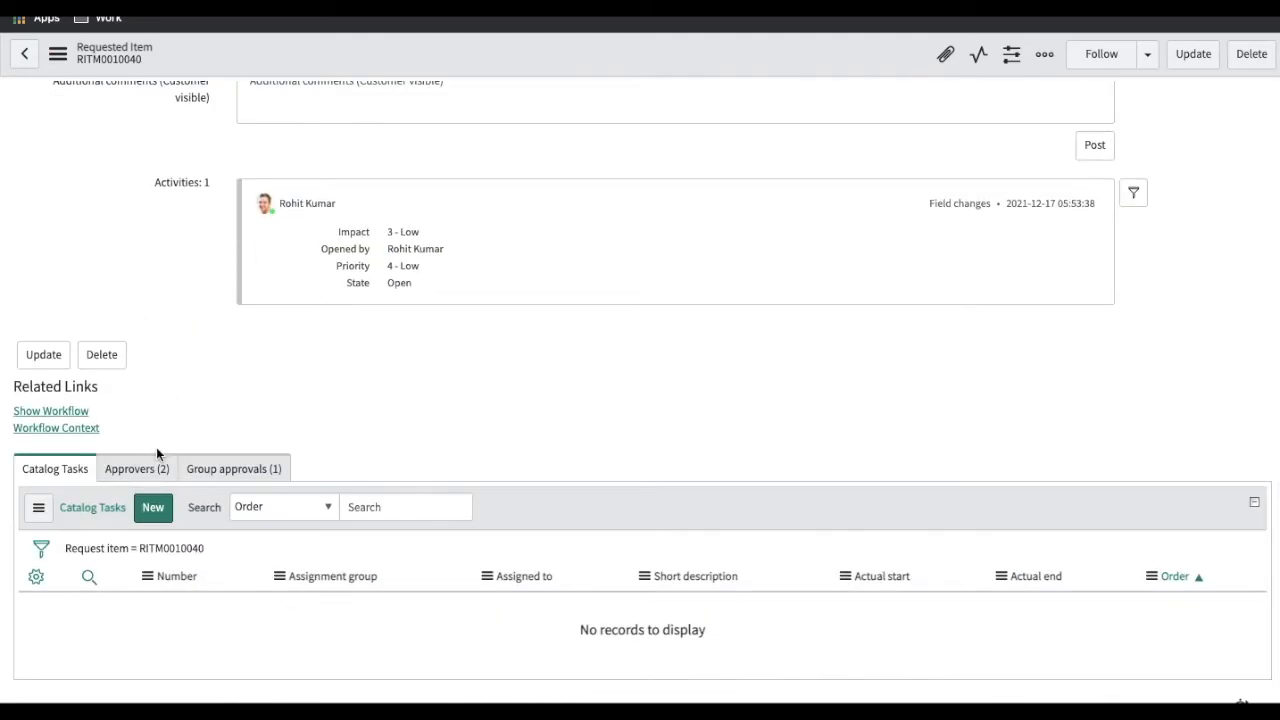
left_click(142, 475)
scroll(290, 532, "down", 1)
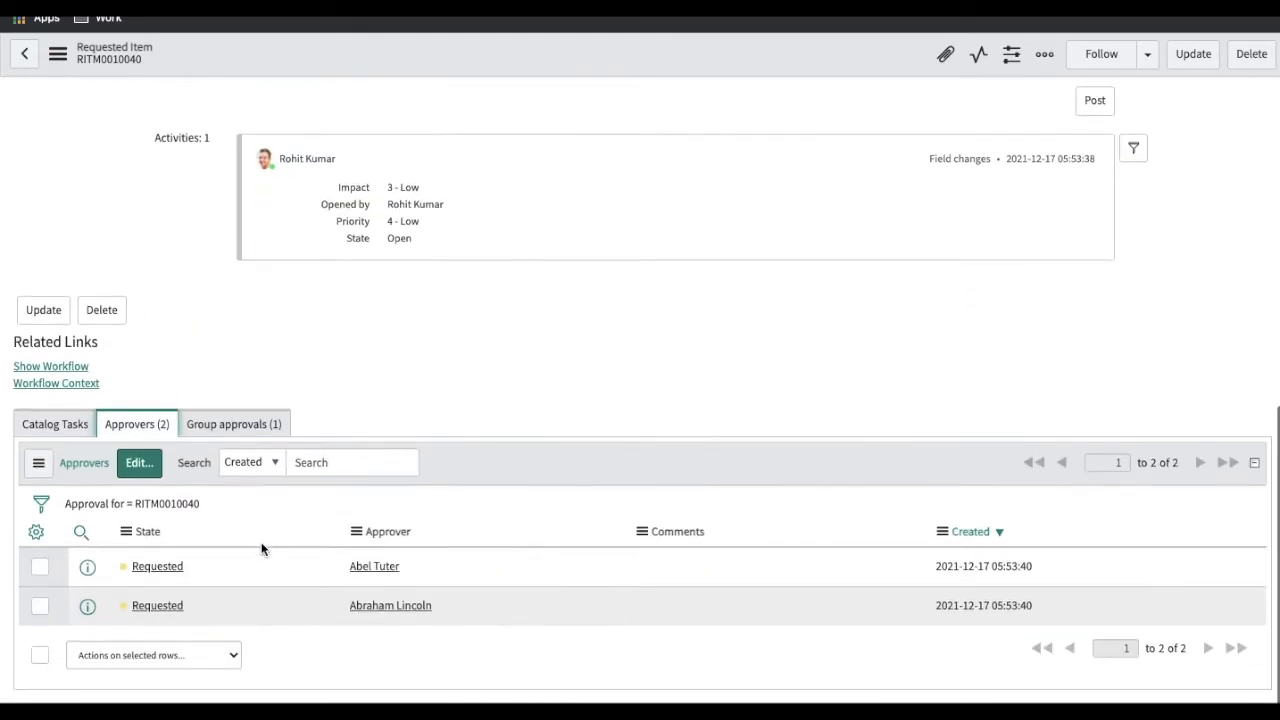
right_click(188, 601)
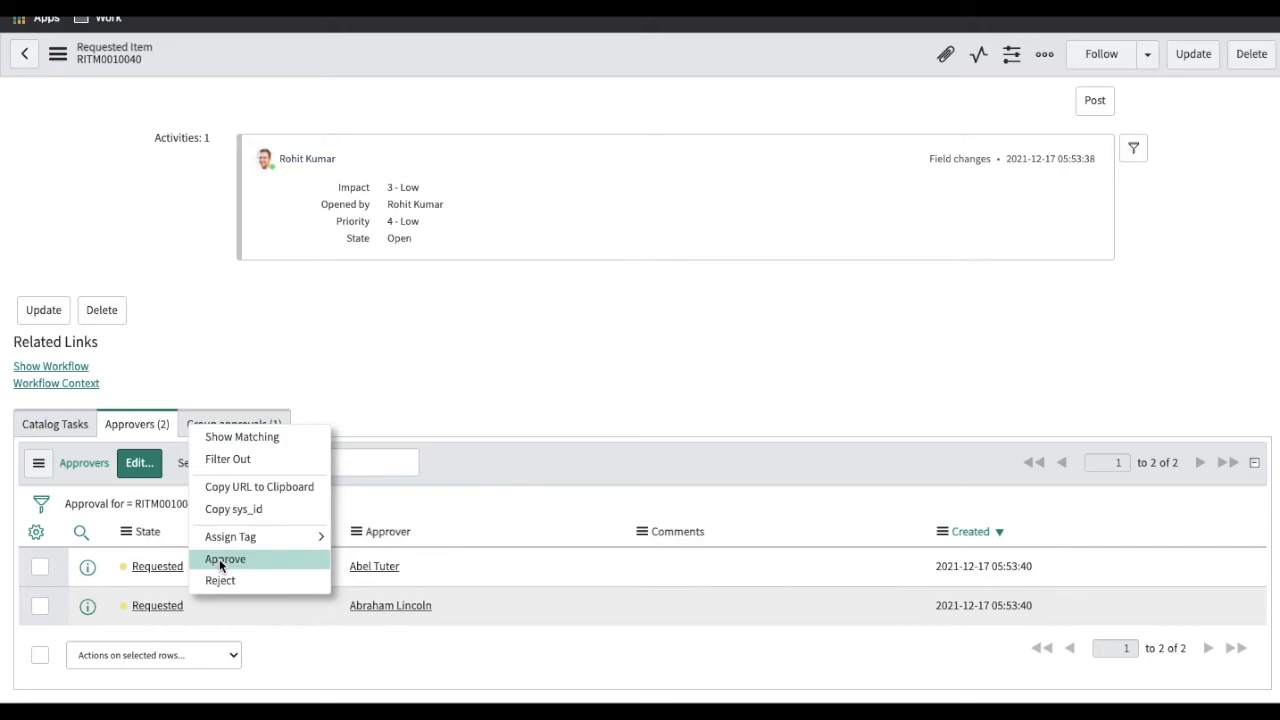
left_click(220, 566)
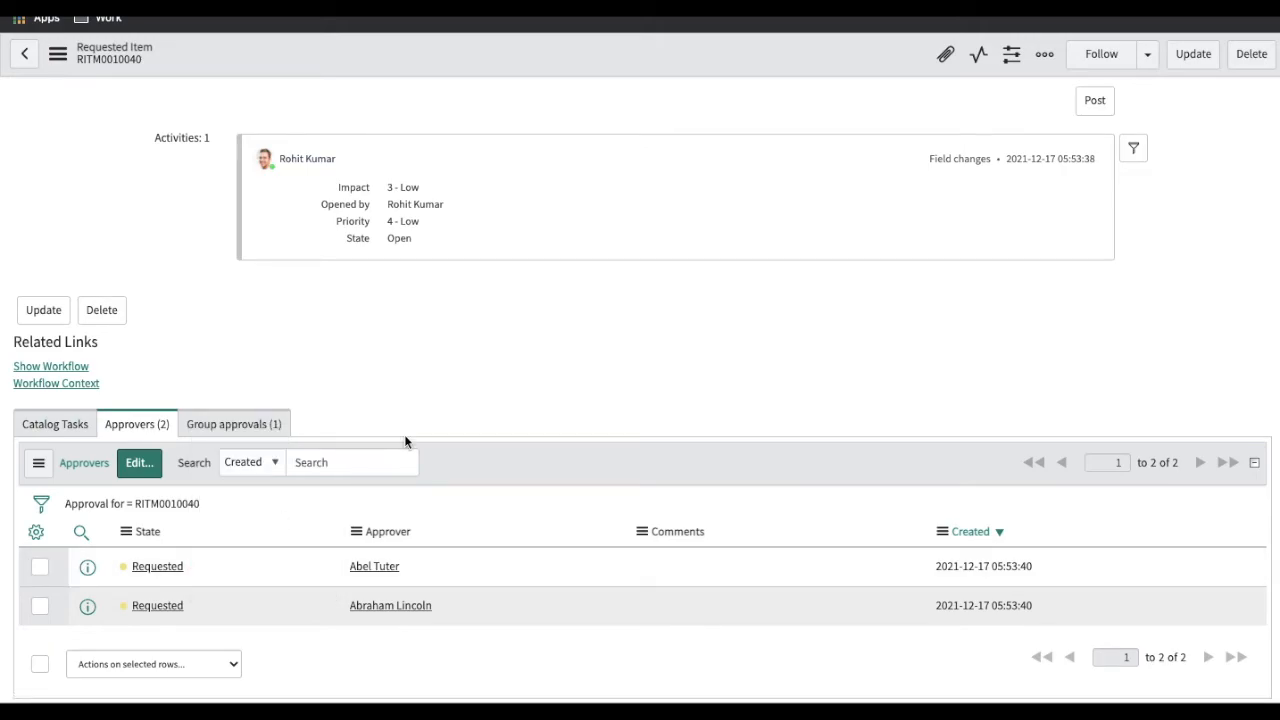
scroll(404, 441, "down", 3)
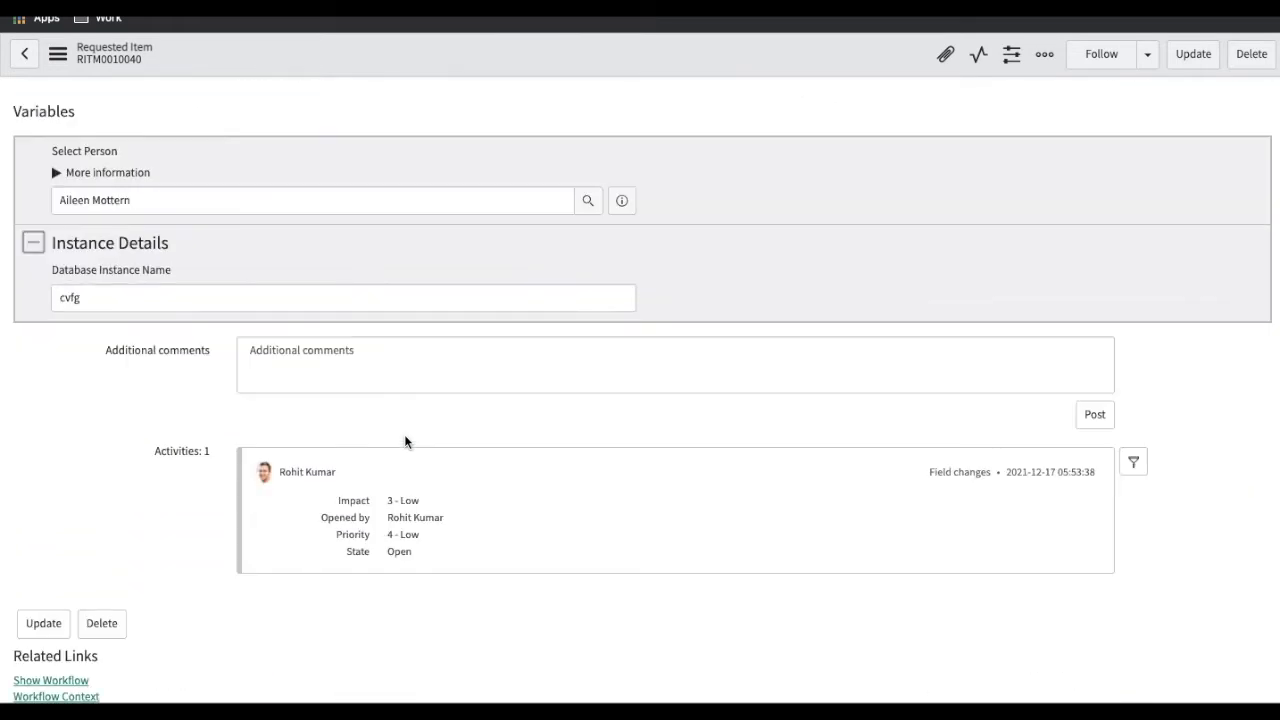
scroll(487, 471, "down", 7)
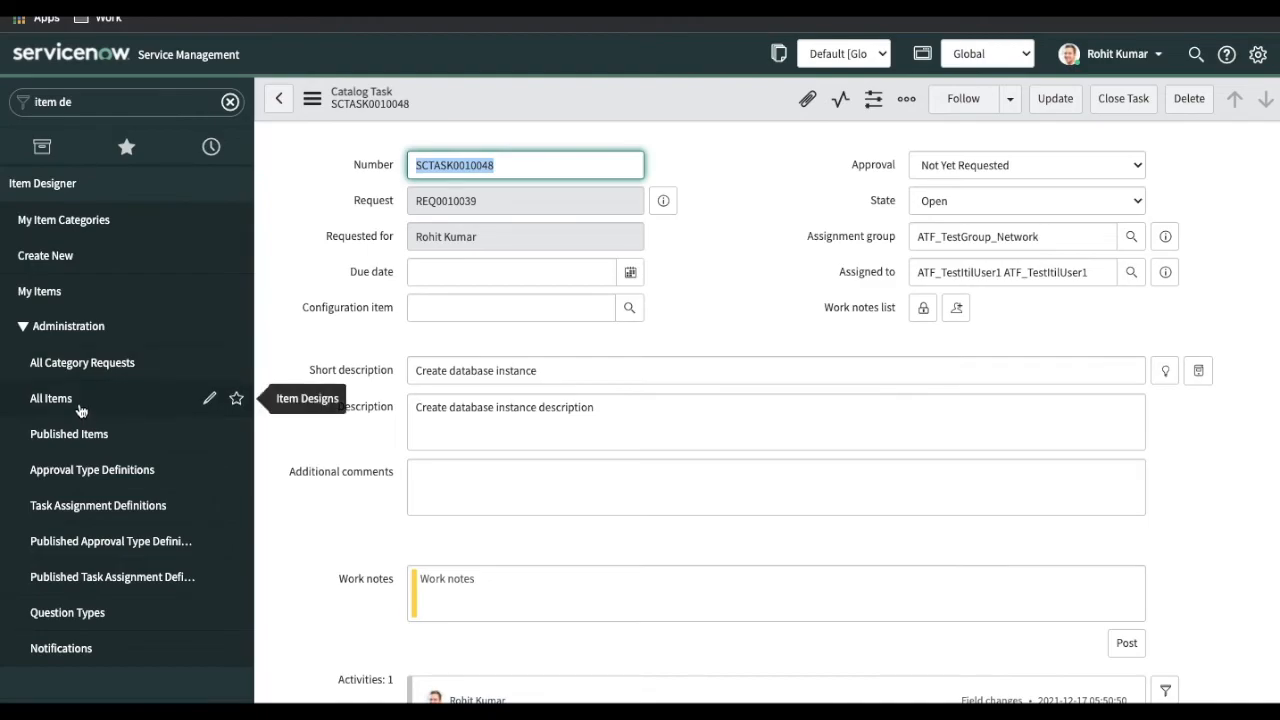
- Open the Create new database instance item from My Items and compare its approvals with its tasks
left_click(85, 293)
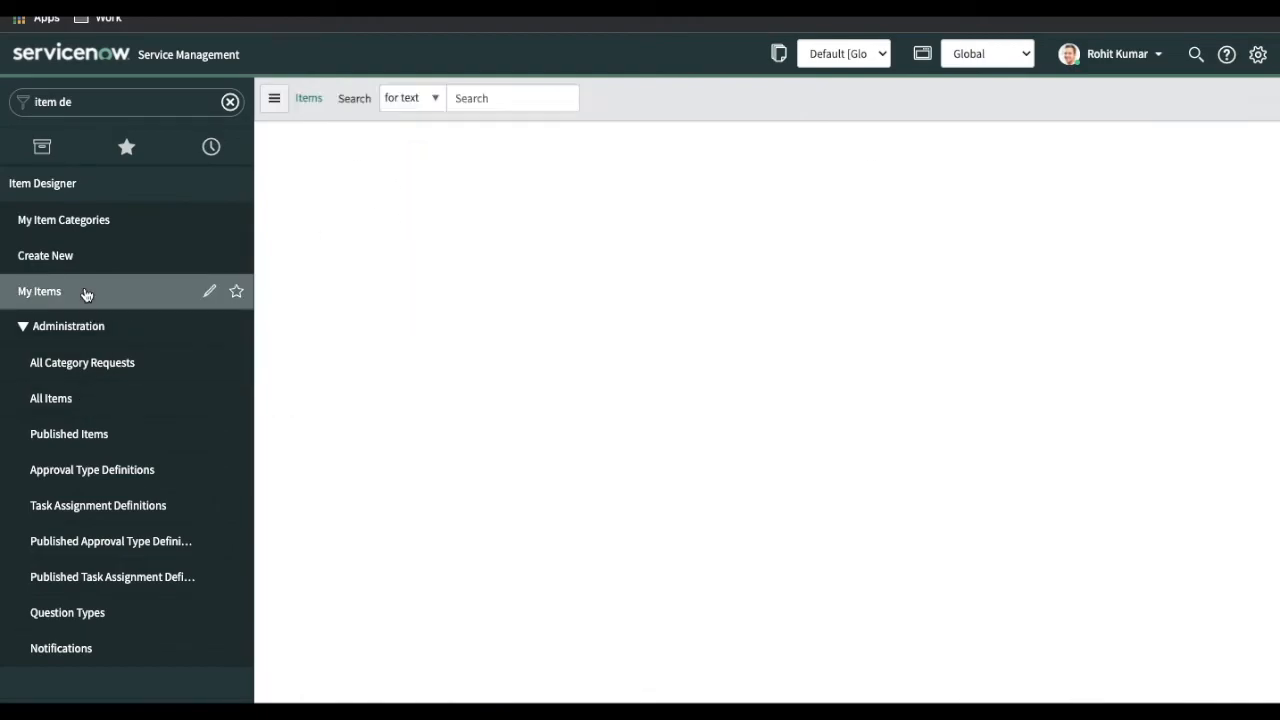
left_click(453, 241)
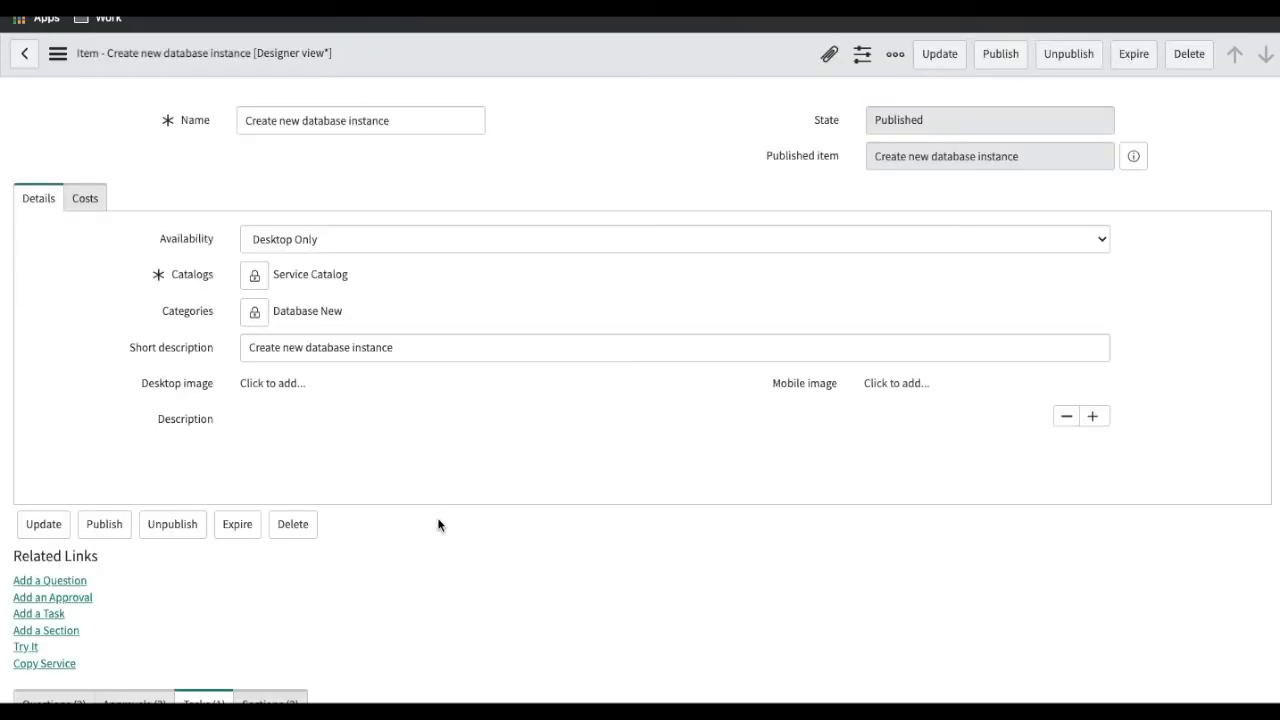
scroll(438, 519, "down", 6)
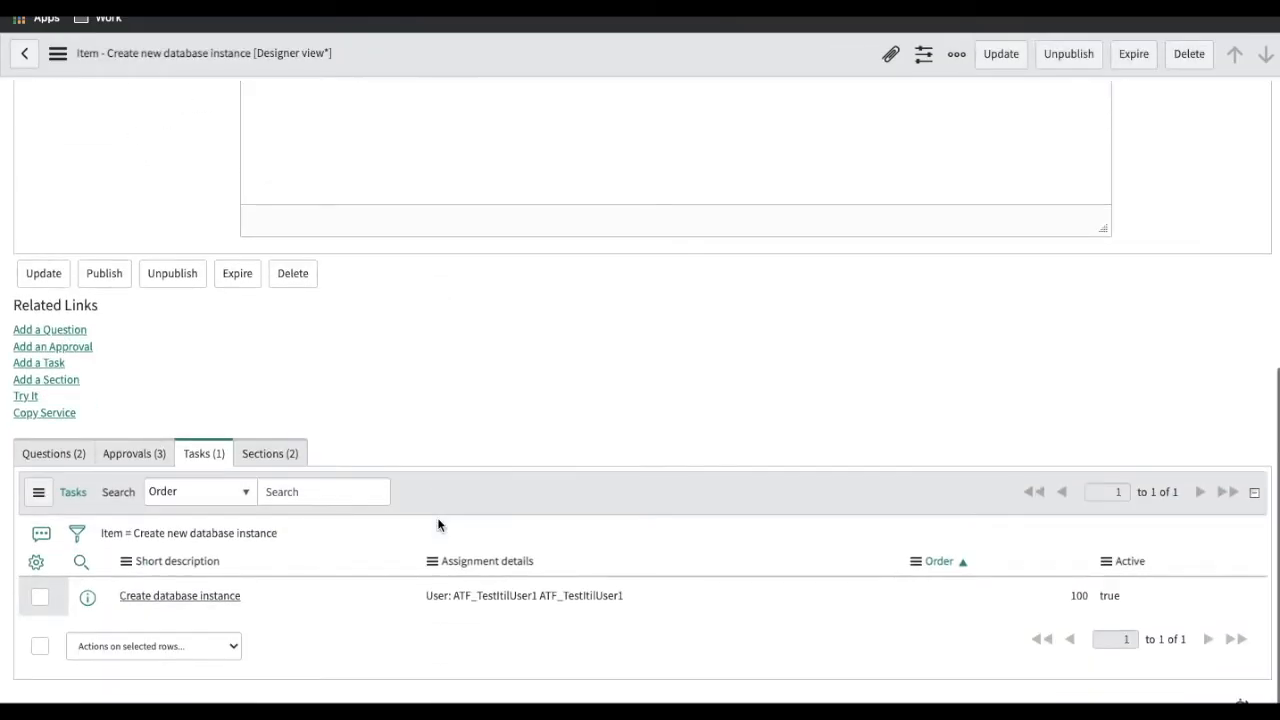
left_click(143, 459)
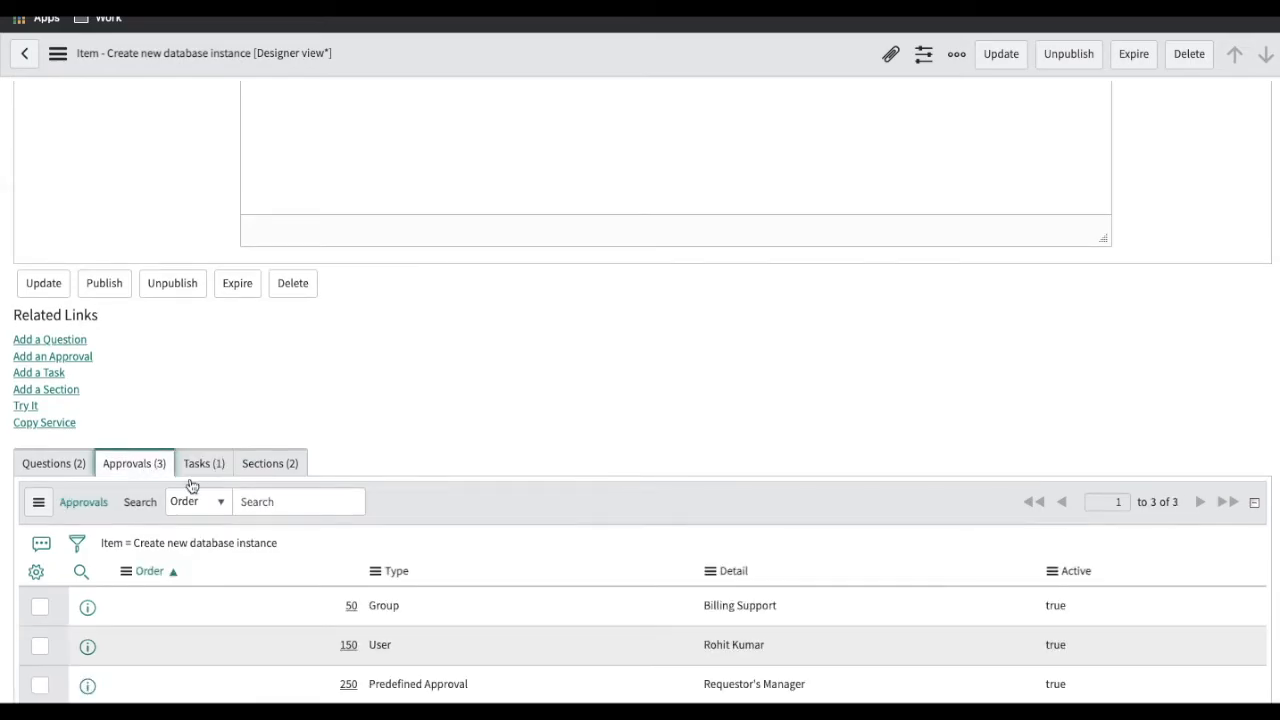
scroll(288, 620, "down", 2)
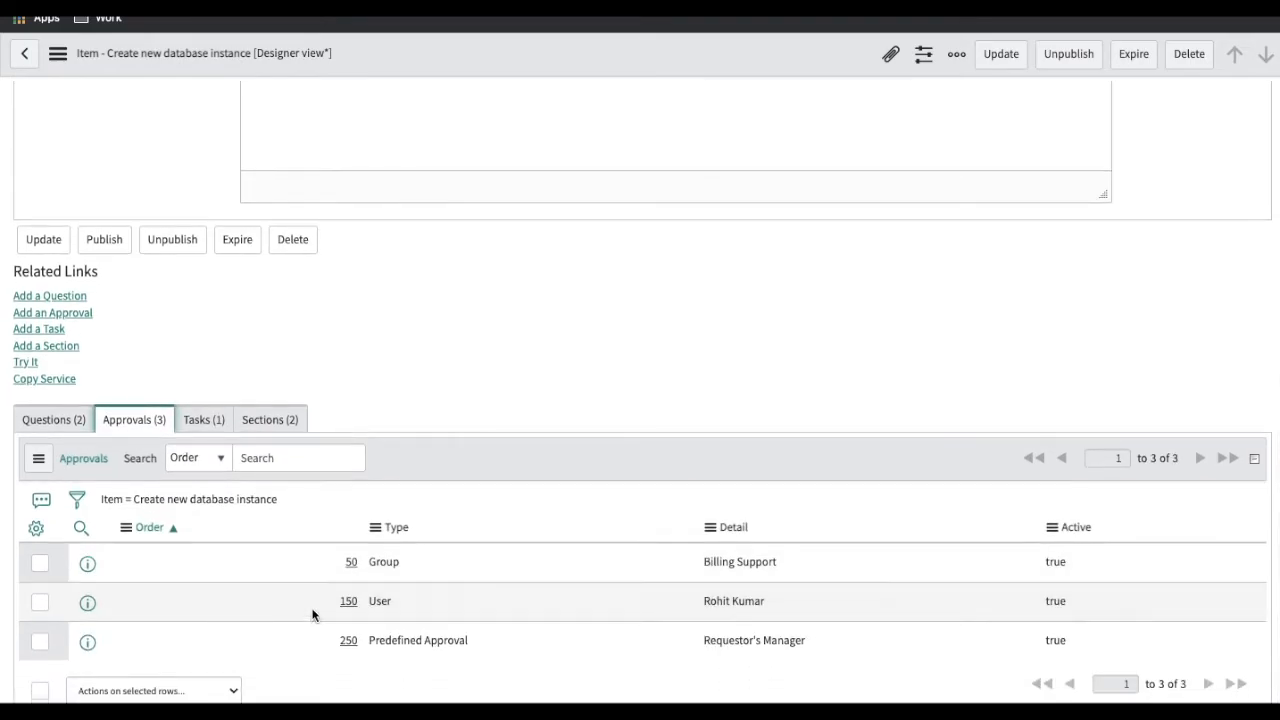
left_click(200, 420)
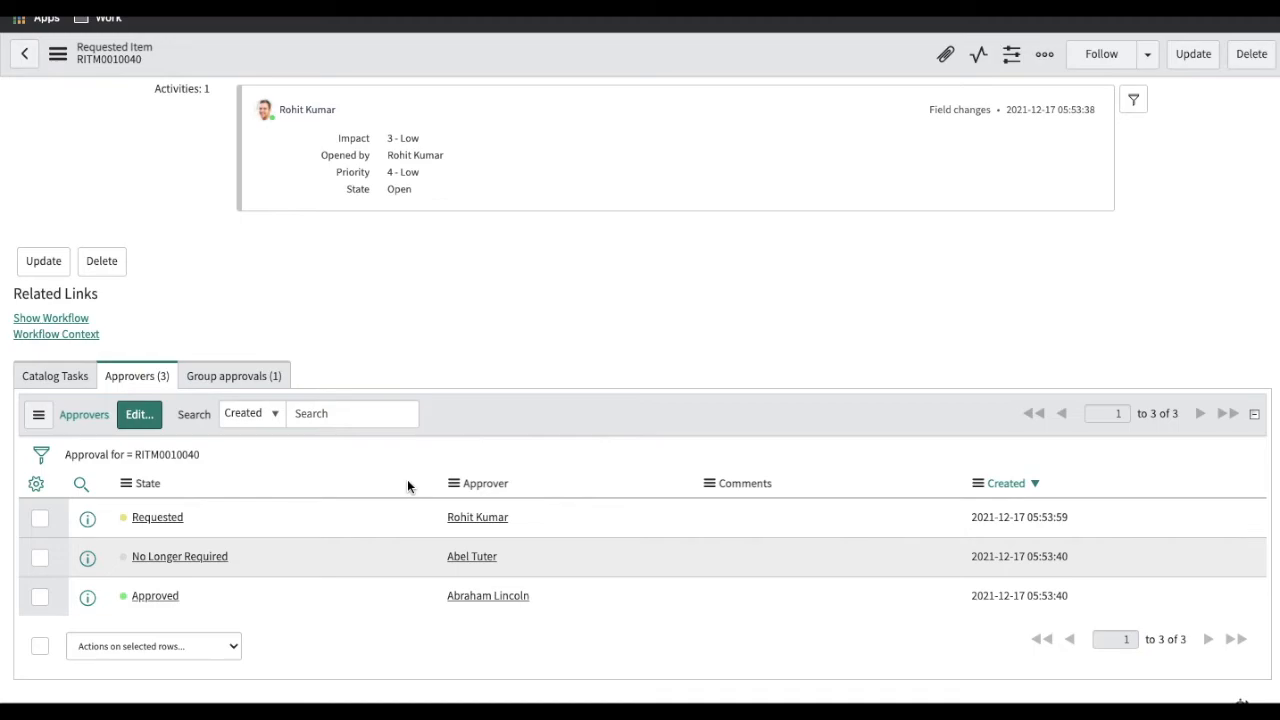
- Approve the user approval still in Requested state on the requested item, and check the designer item's task
right_click(205, 517)
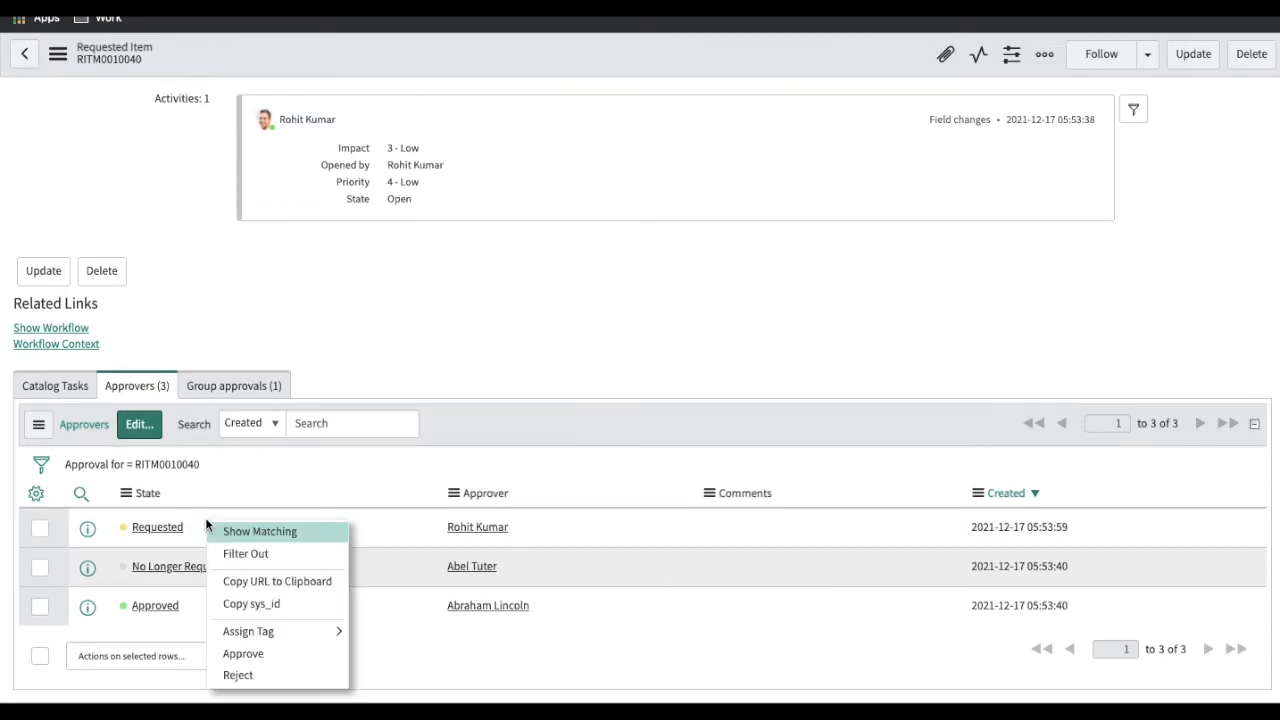
left_click(249, 654)
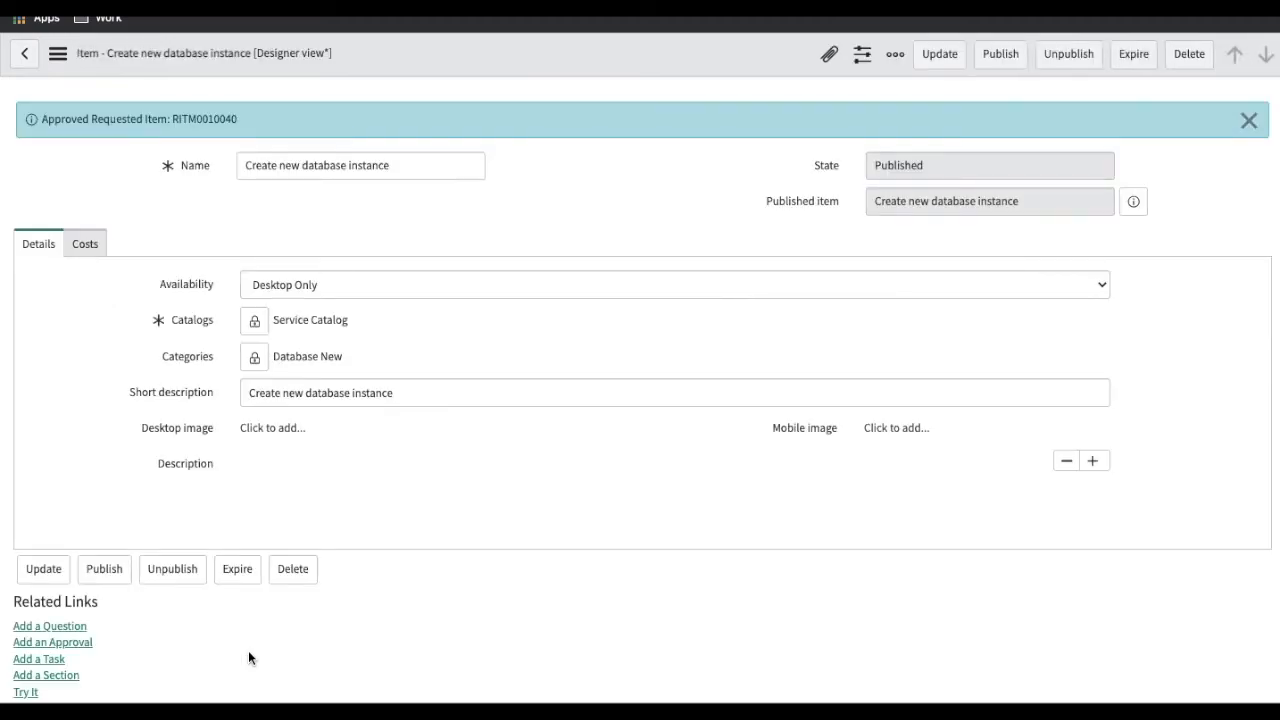
scroll(369, 549, "down", 5)
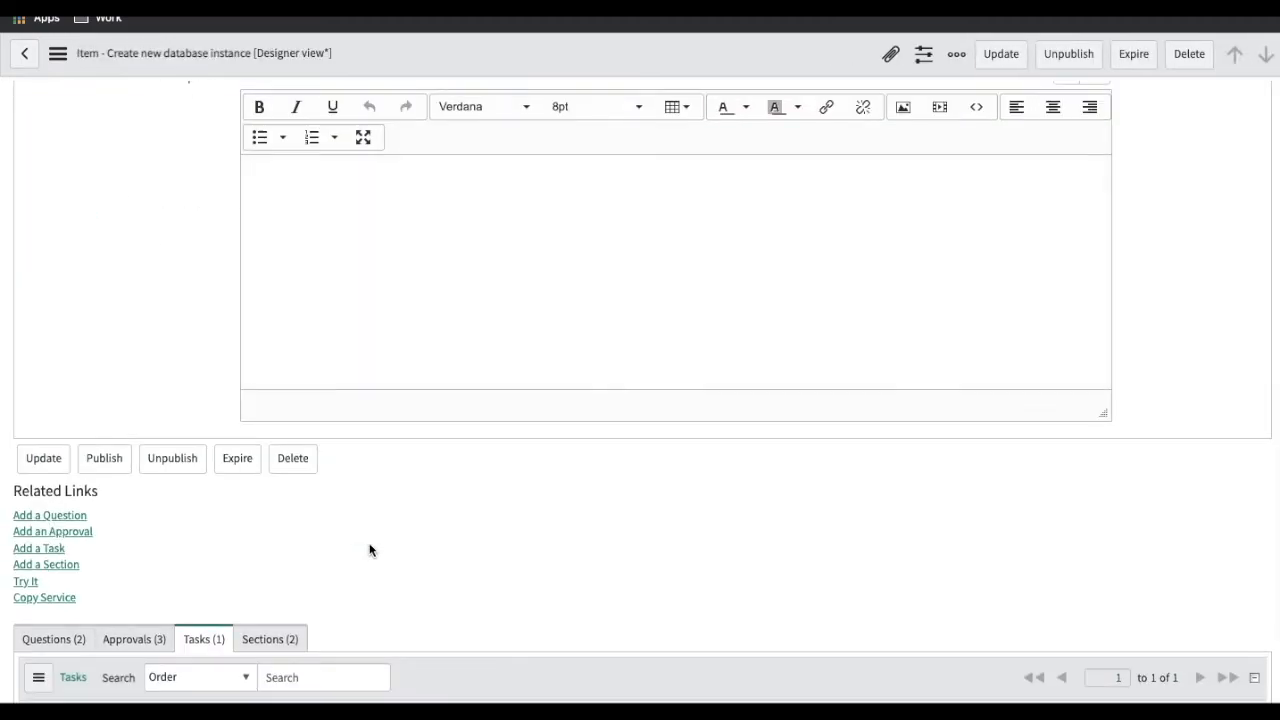
scroll(257, 560, "down", 1)
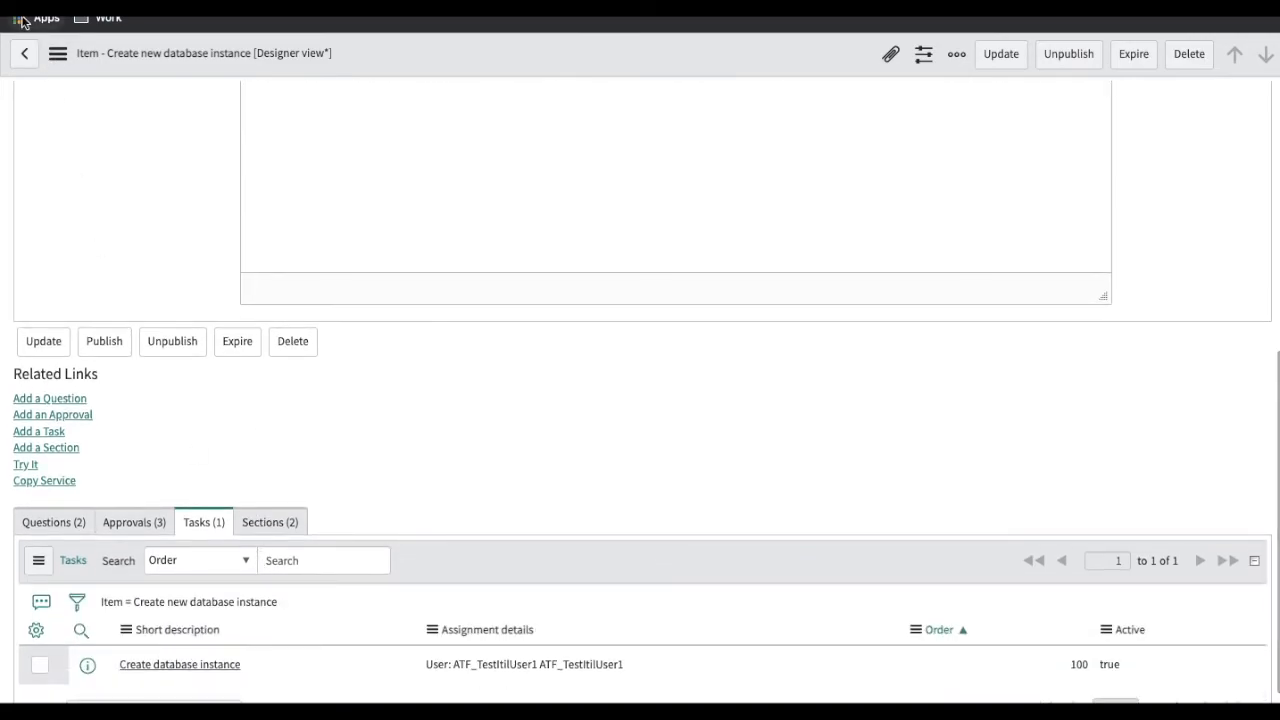
- Check the requested item's stage and approver states, and view its catalog tasks
scroll(114, 203, "up", 6)
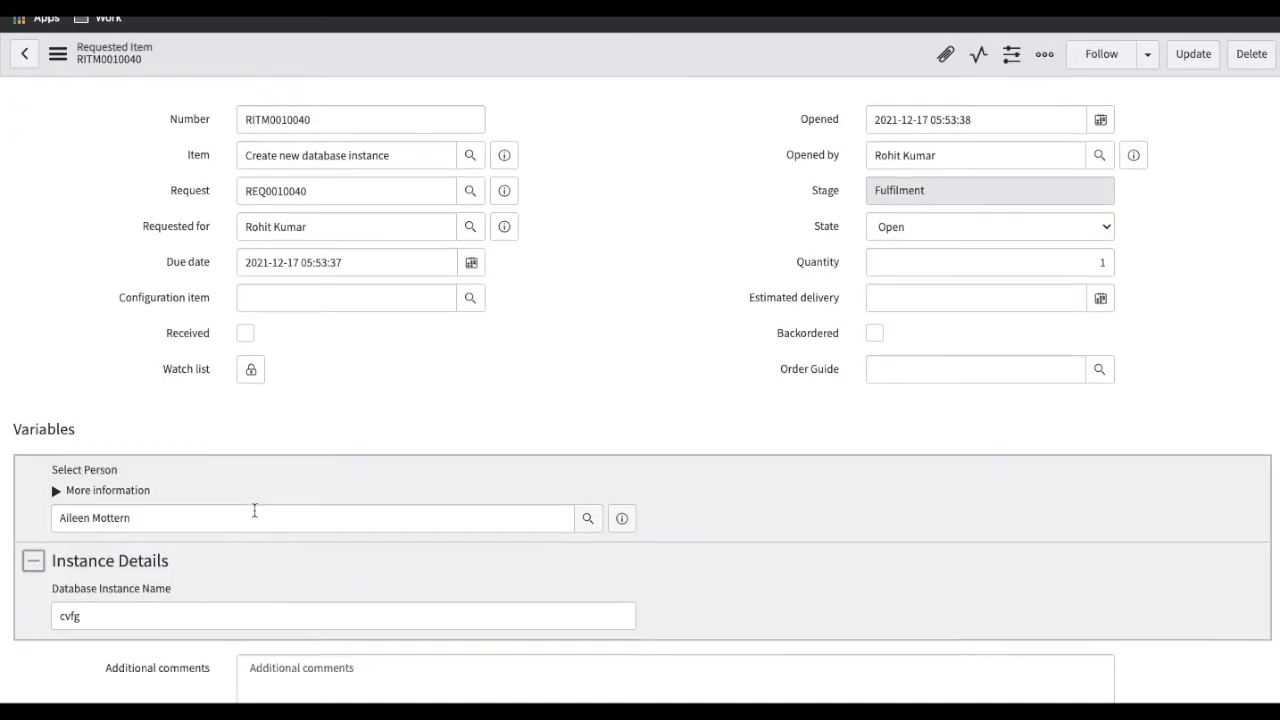
scroll(254, 470, "down", 10)
scroll(254, 428, "up", 10)
scroll(254, 510, "down", 10)
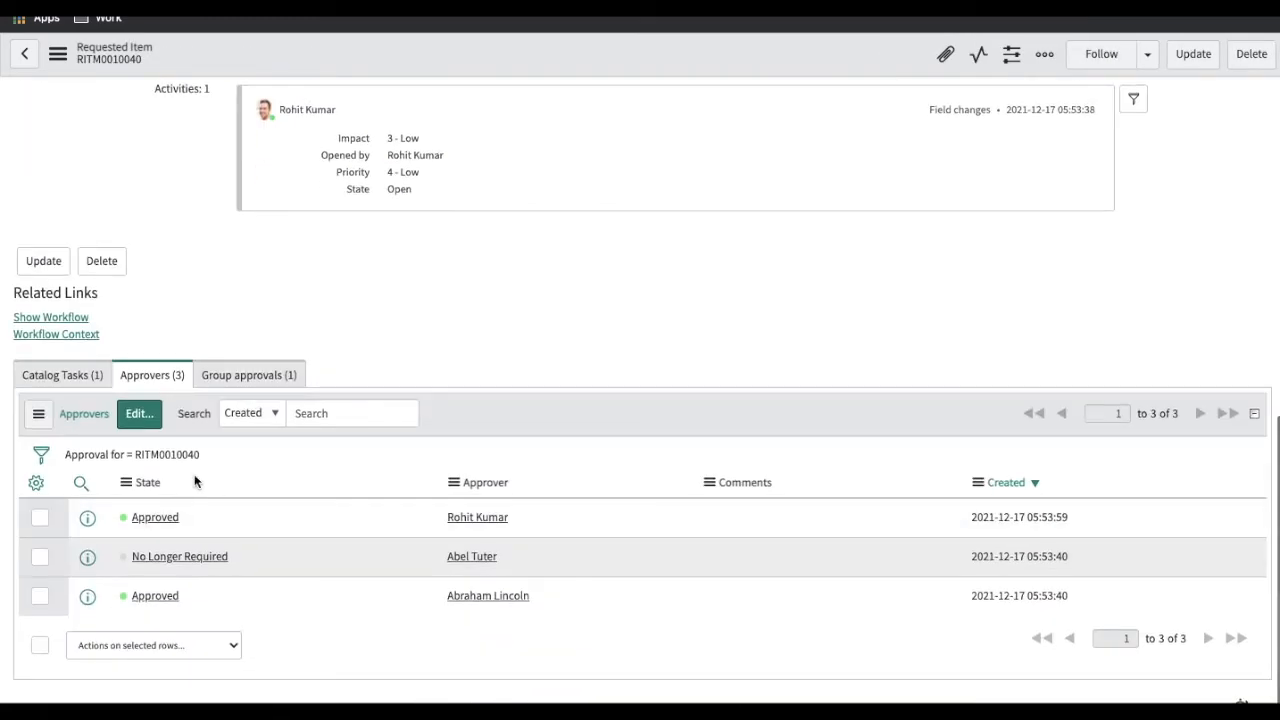
left_click(62, 378)
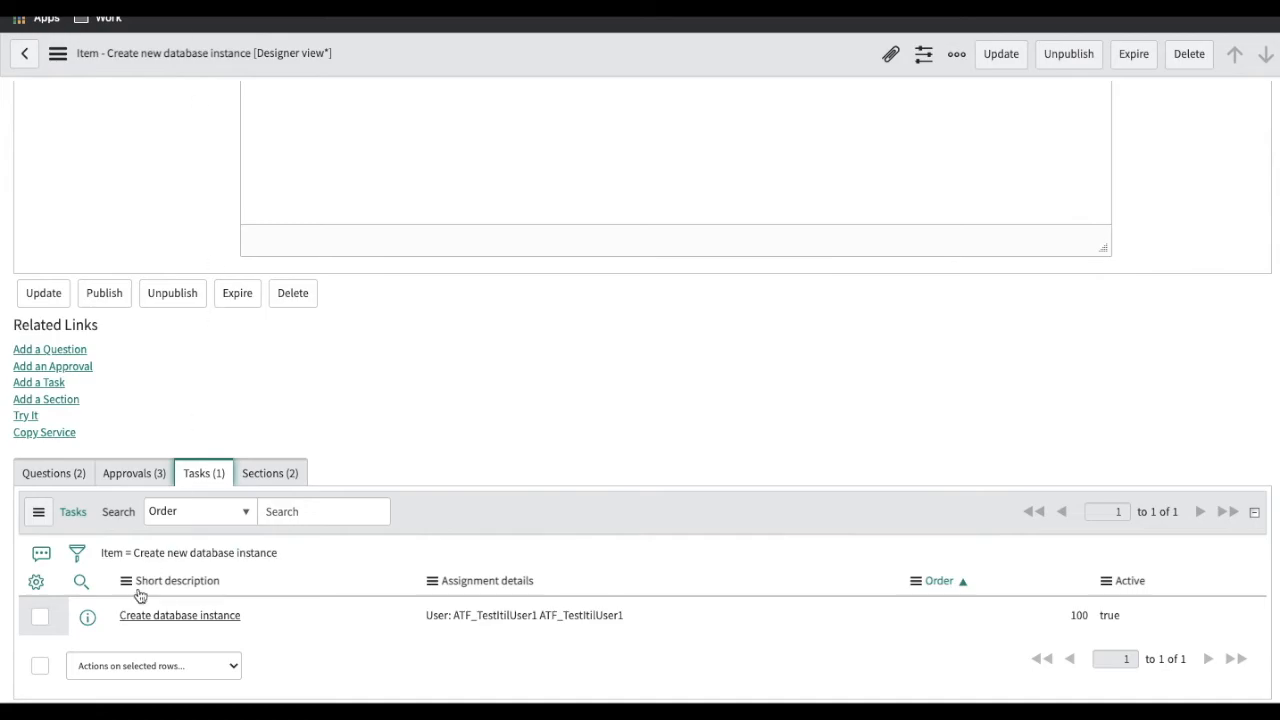
- Start a new task for the item, set its assignment to Predefined, check the available assignees, and cancel without submitting
left_click(55, 385)
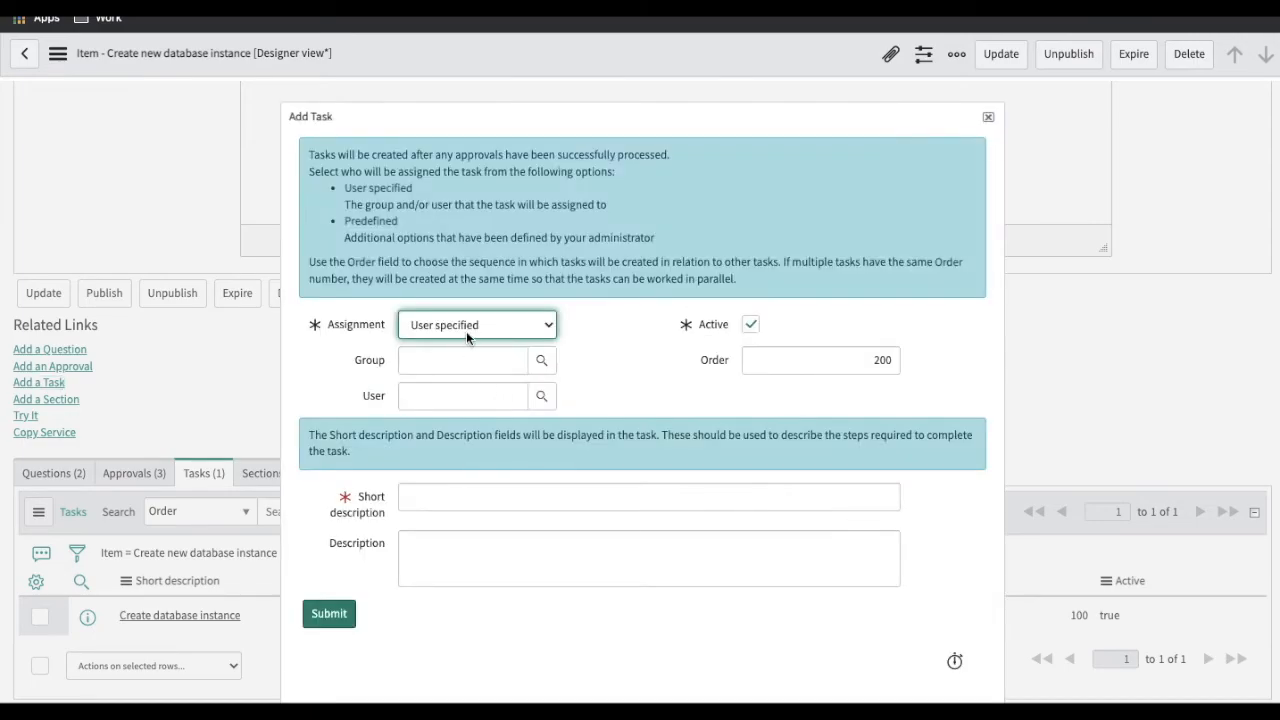
left_click(466, 331)
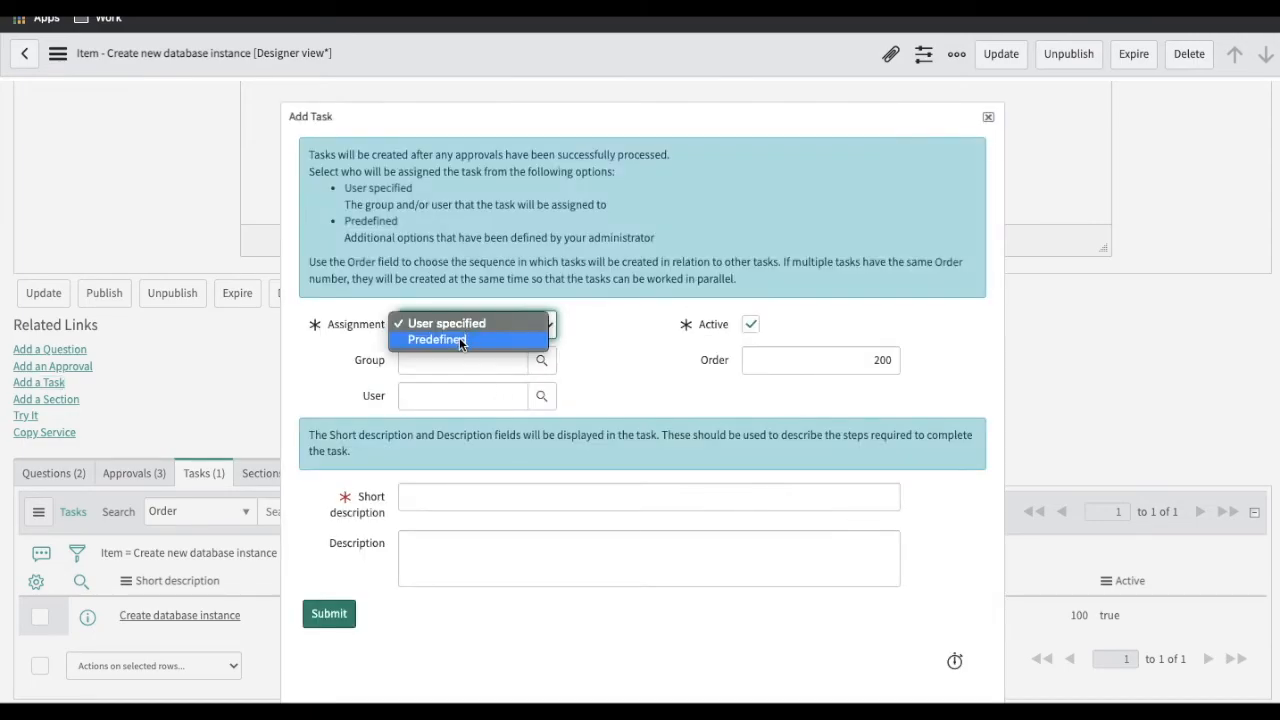
left_click(459, 337)
left_click(457, 360)
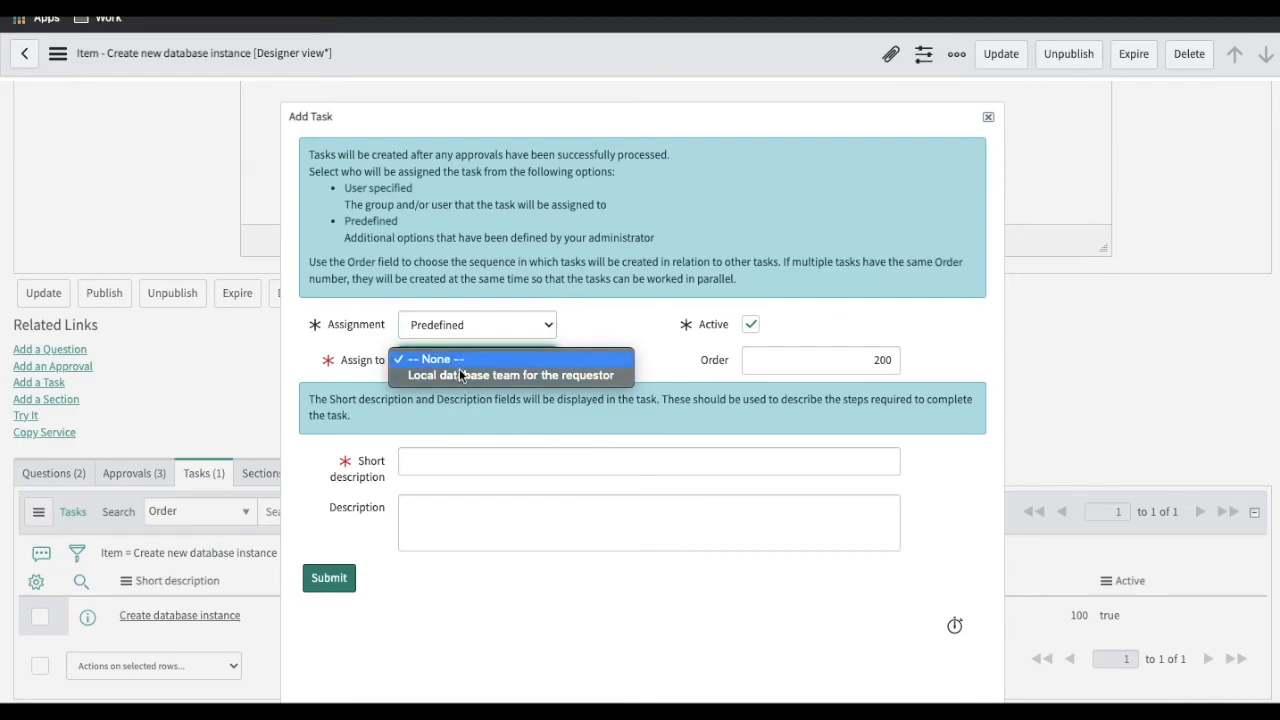
left_click(819, 310)
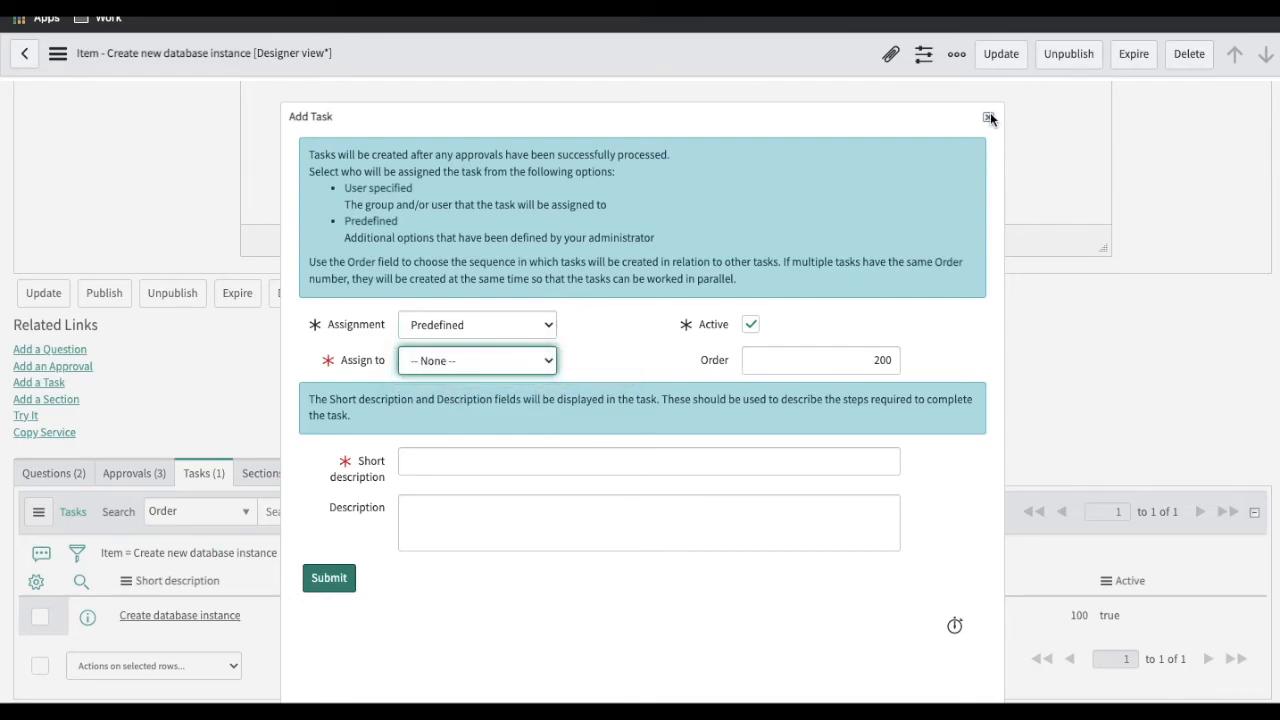
left_click(988, 117)
- Start a new approval for the item, set its type to Predefined Approval, and check the predefined approver choices
left_click(60, 366)
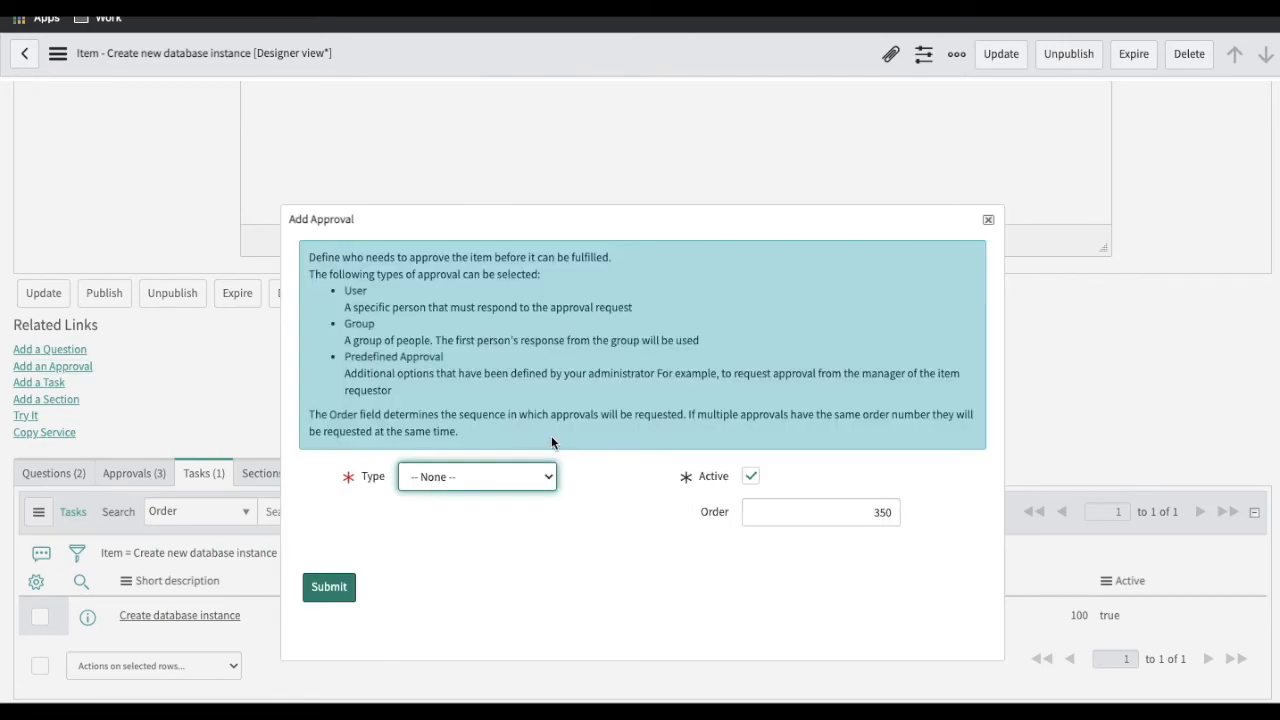
left_click(508, 467)
left_click(457, 522)
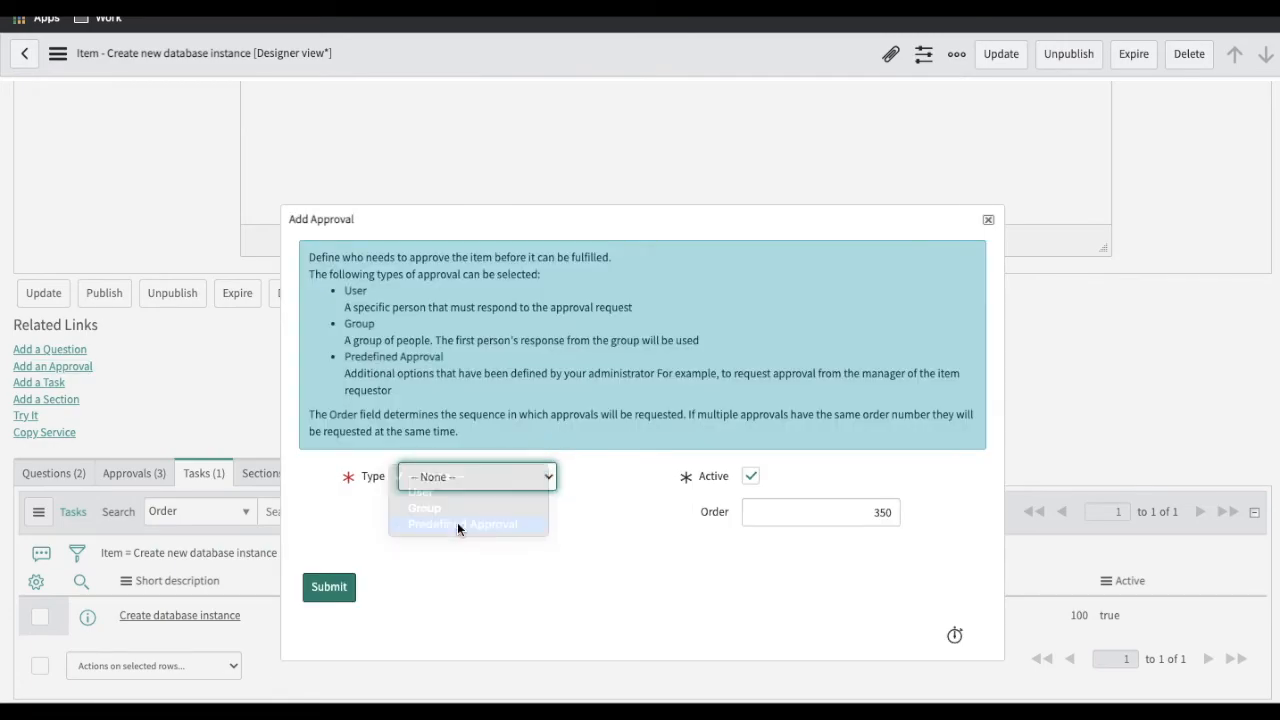
left_click(457, 516)
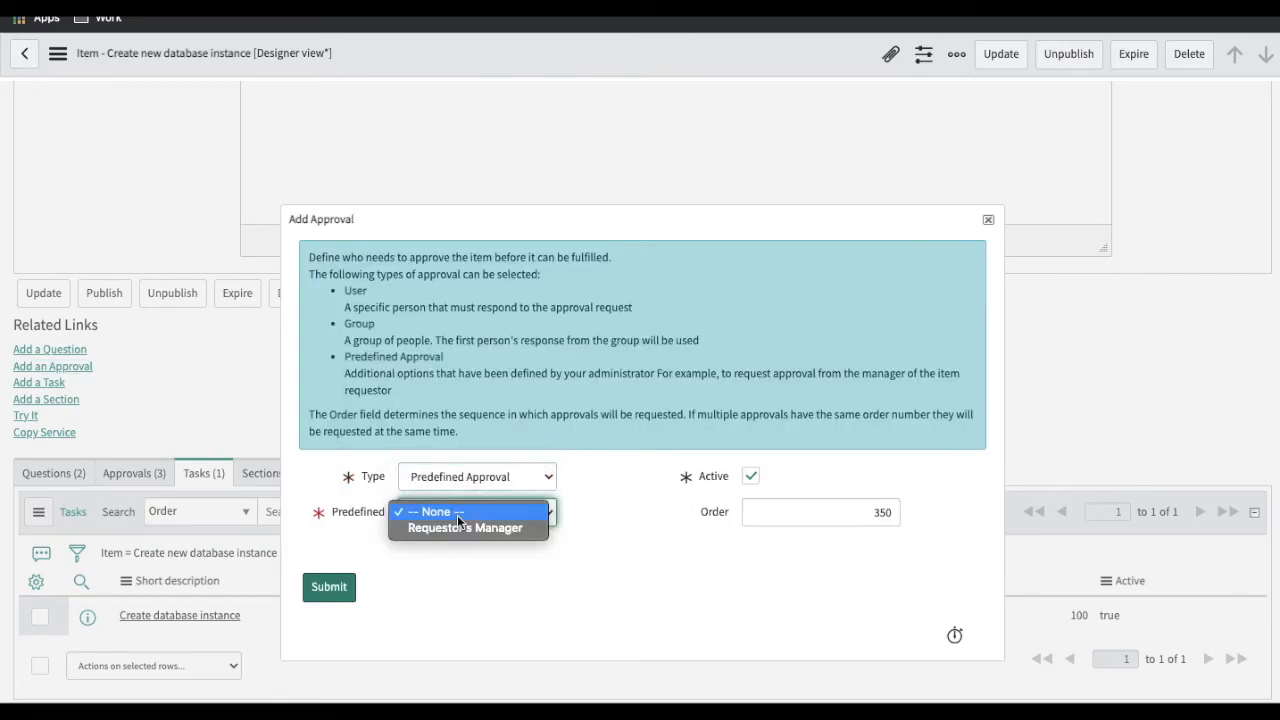
left_click(586, 508)
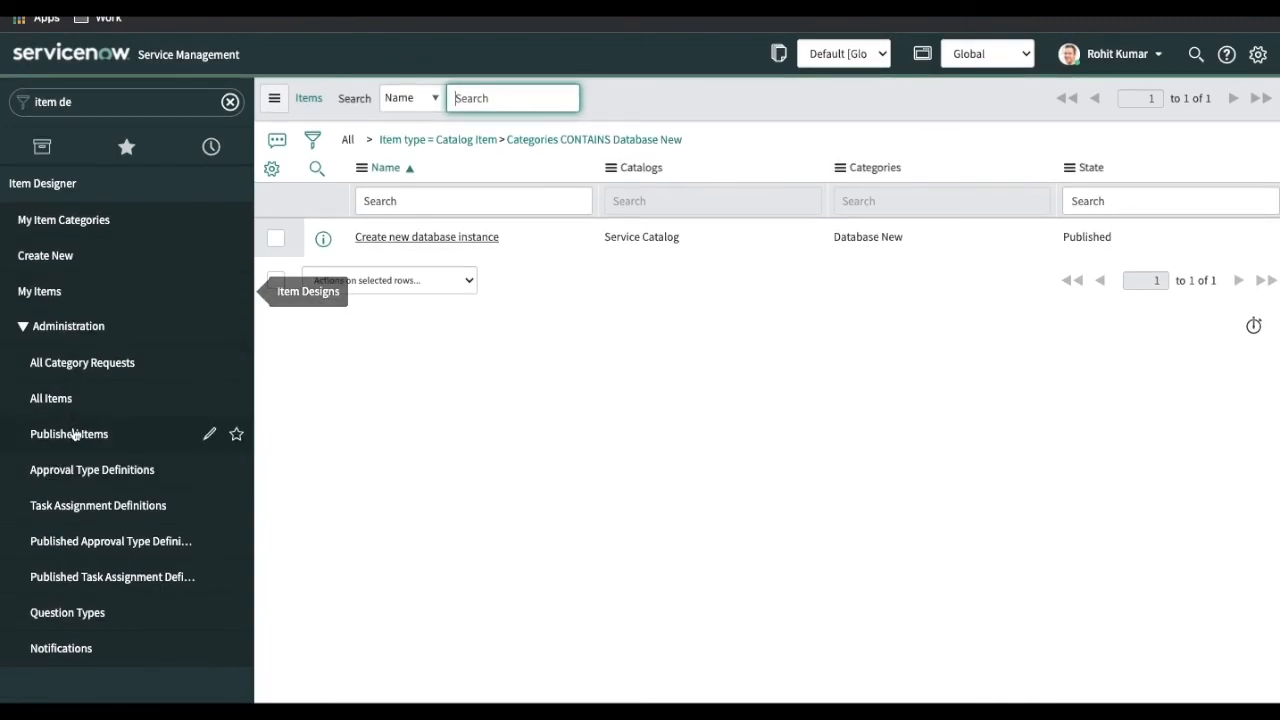
- Examine the Requestor's Manager approval type definition against the new approval's predefined choices, and discard the approval
left_click(77, 484)
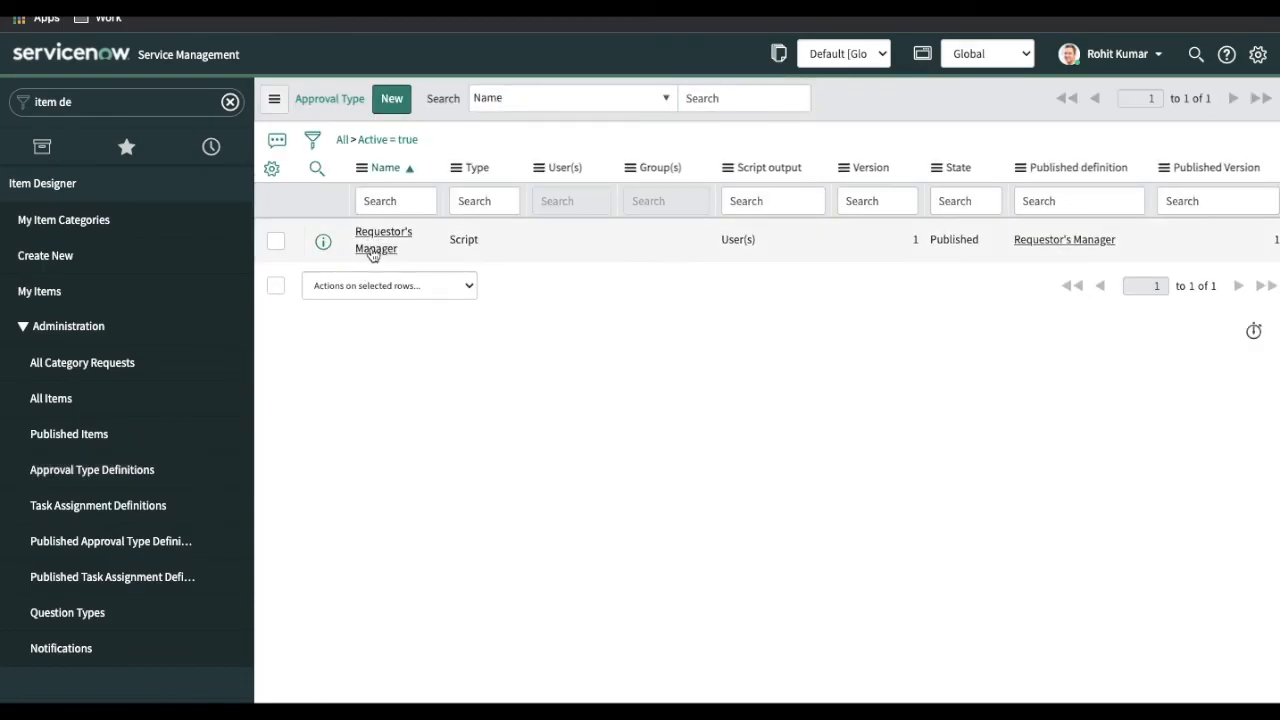
left_click(372, 250)
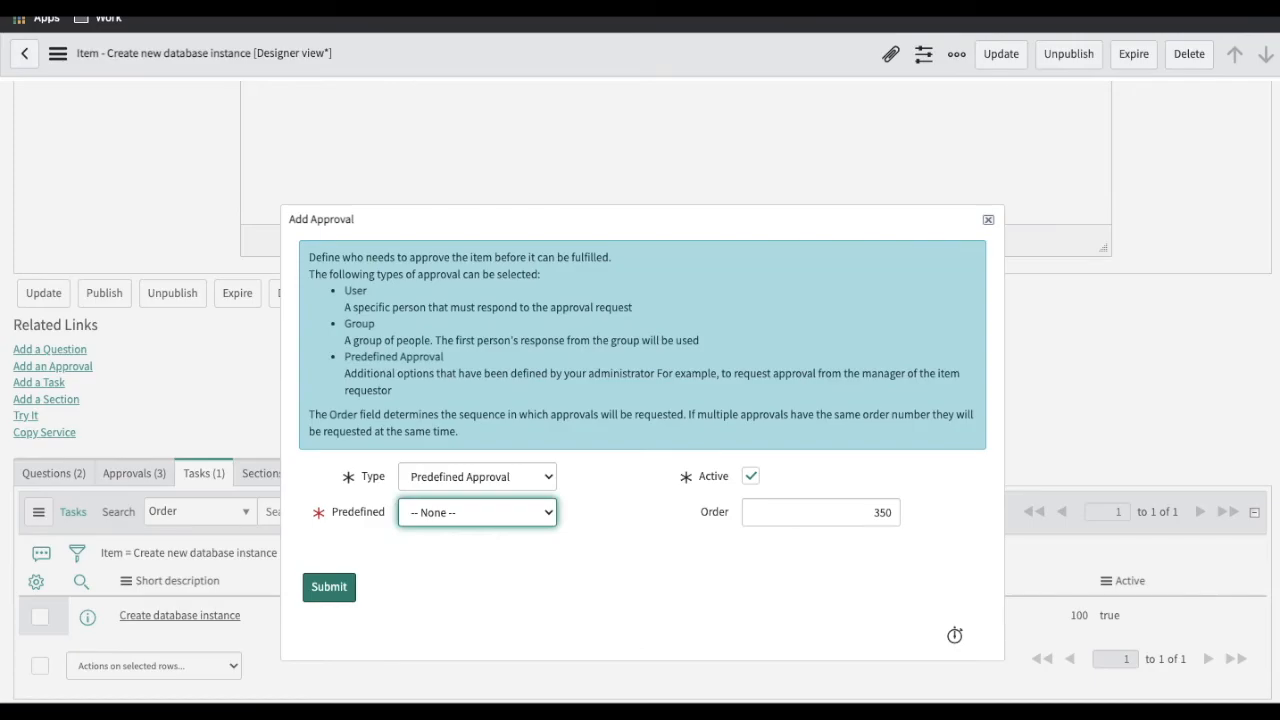
left_click(458, 506)
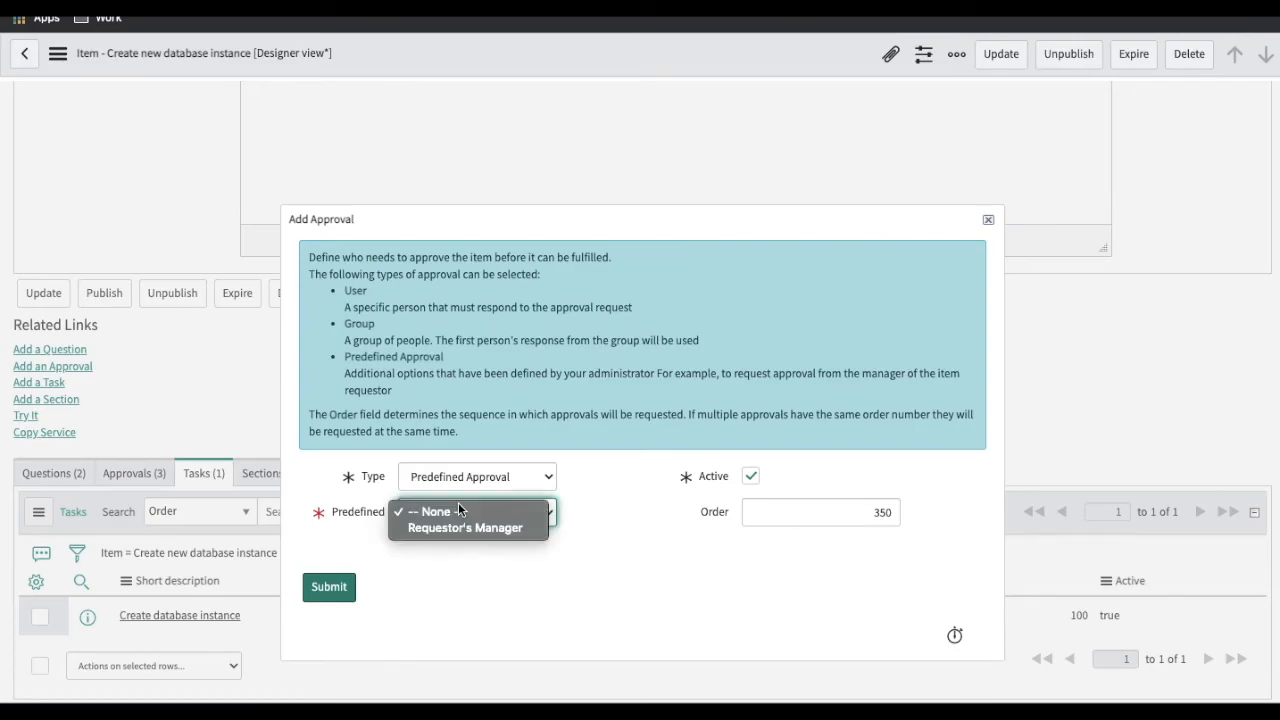
key("Escape")
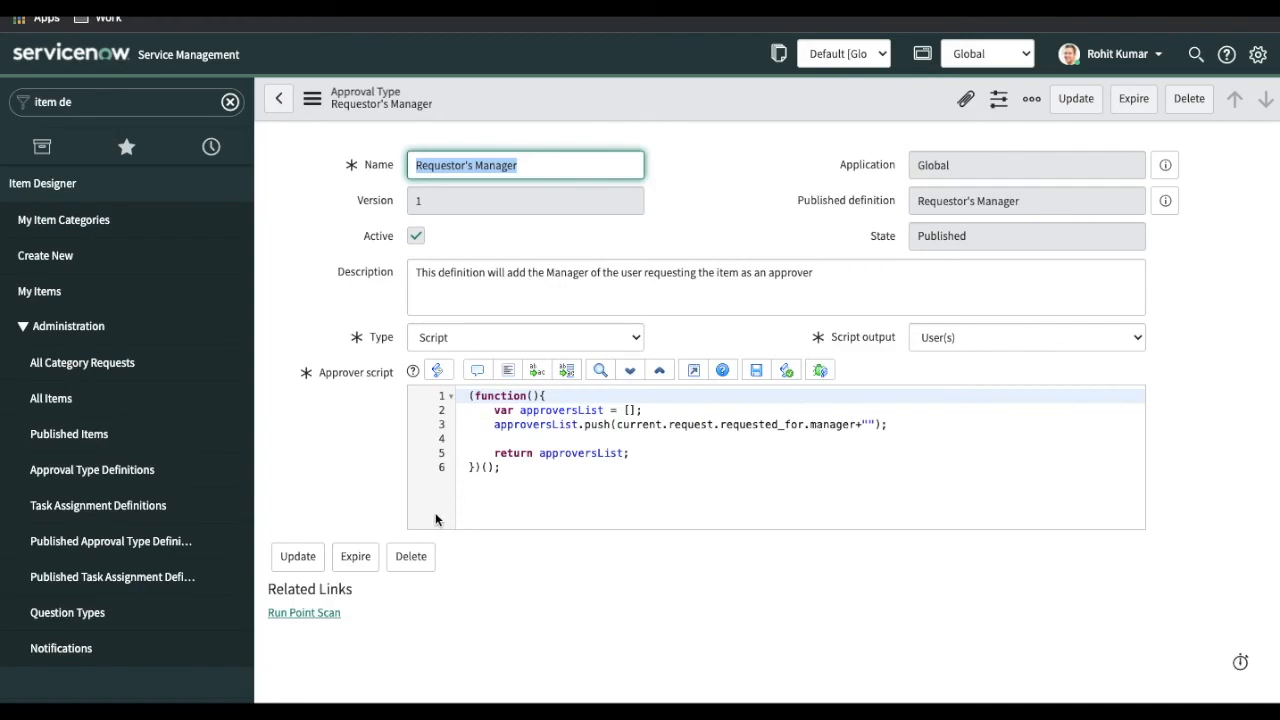
left_click(165, 512)
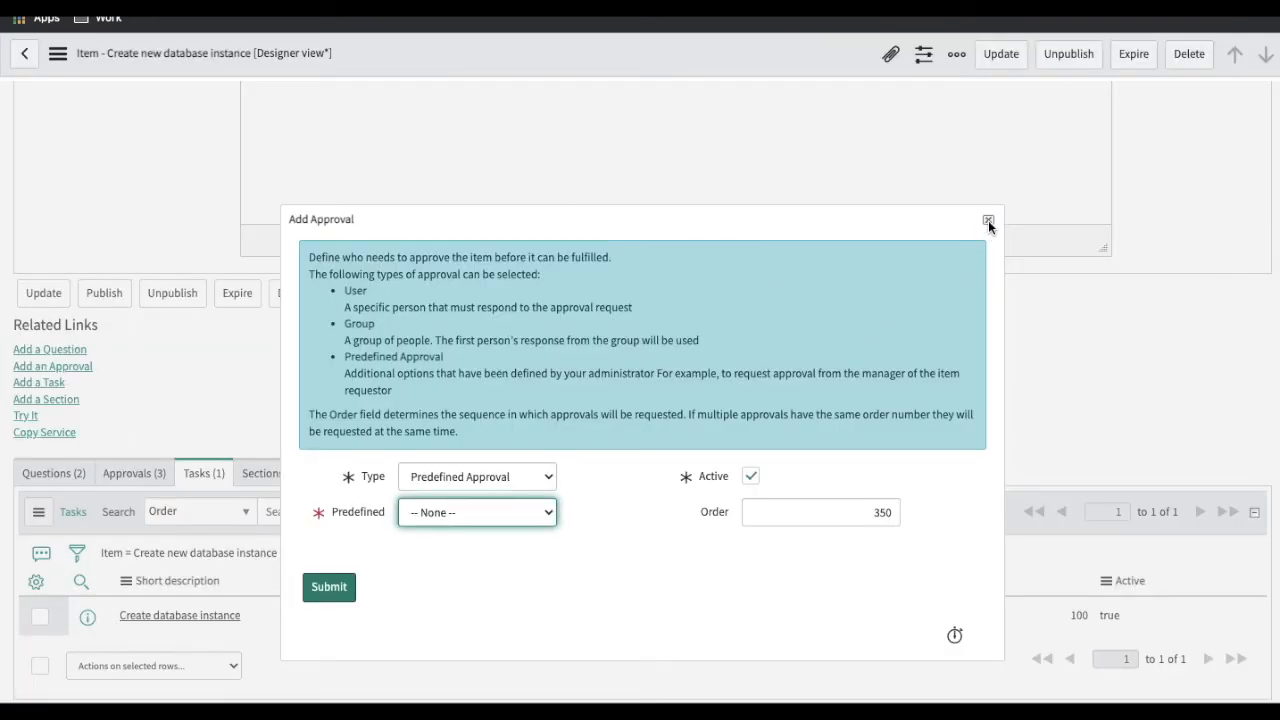
left_click(988, 221)
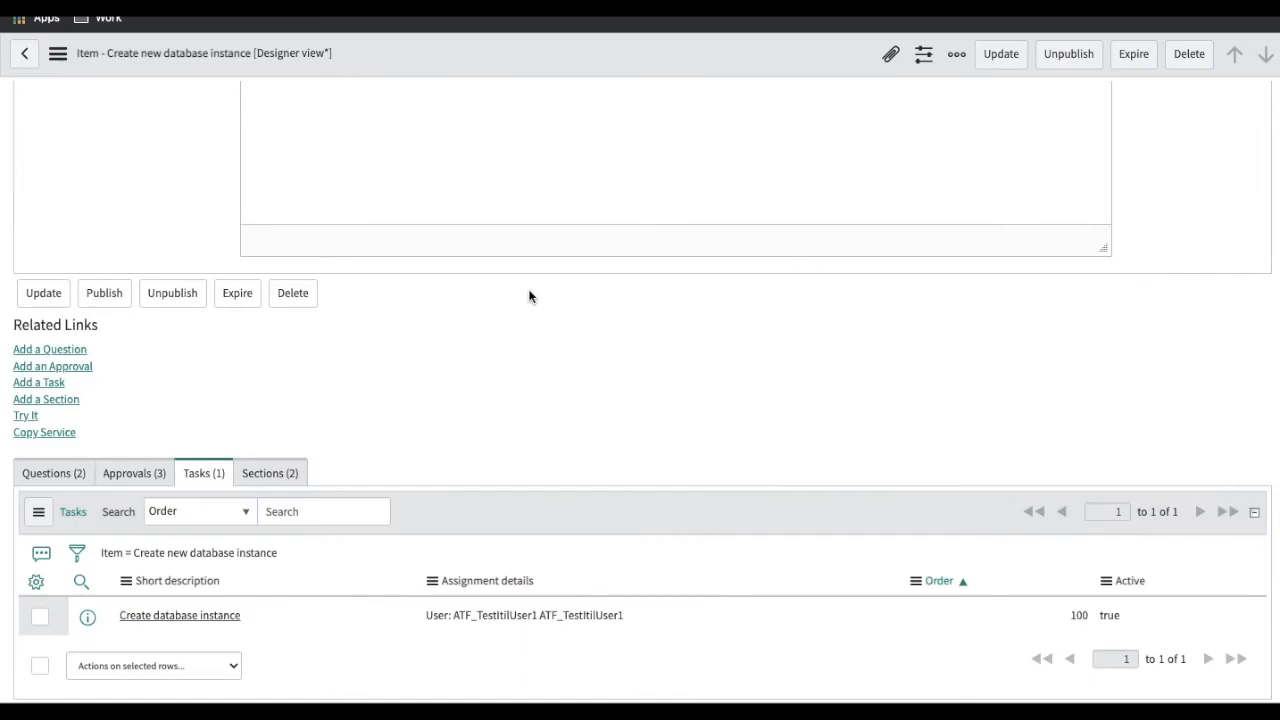
- Start another task for the item with a Predefined assignment and review the choices for who it is assigned to
left_click(45, 383)
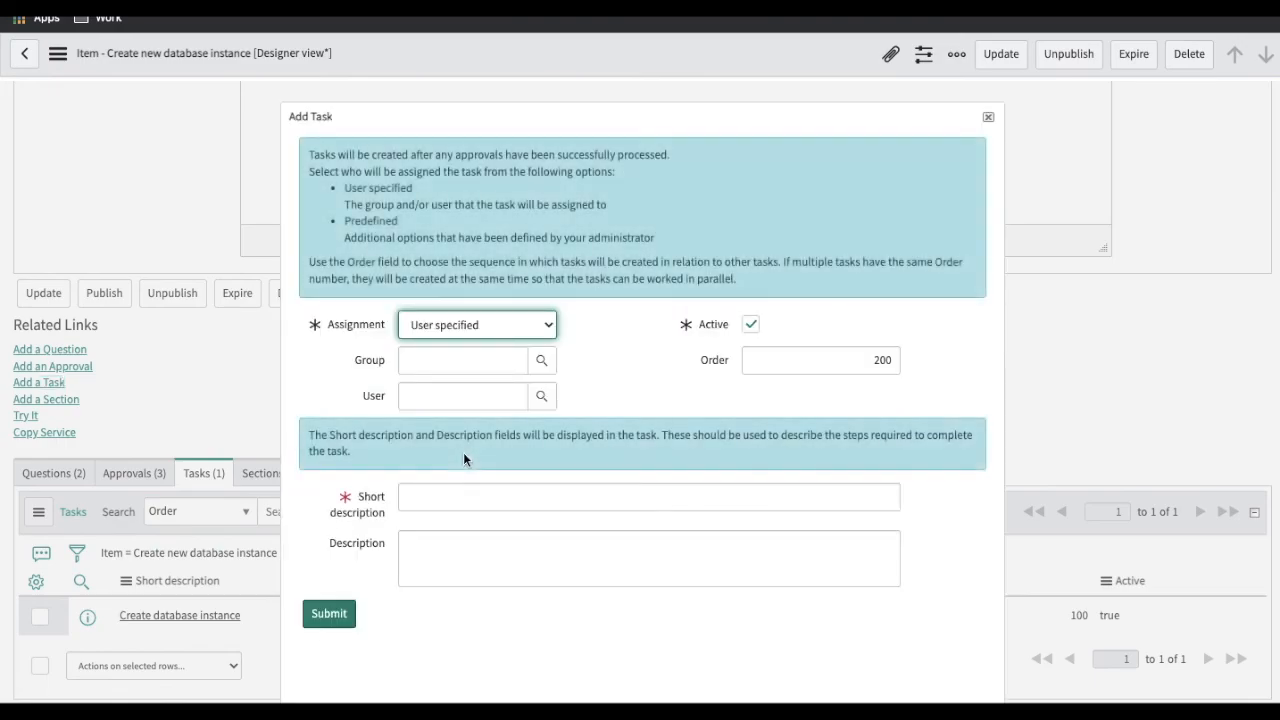
left_click(460, 330)
left_click(460, 337)
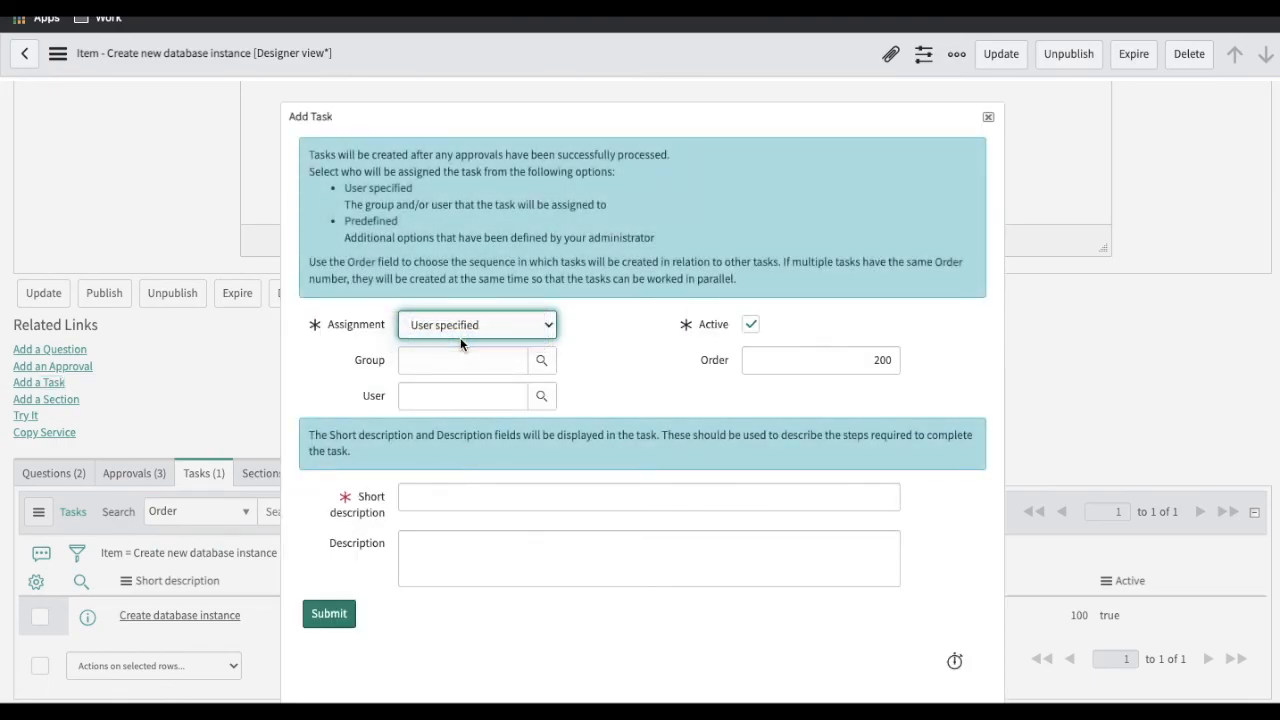
left_click(519, 366)
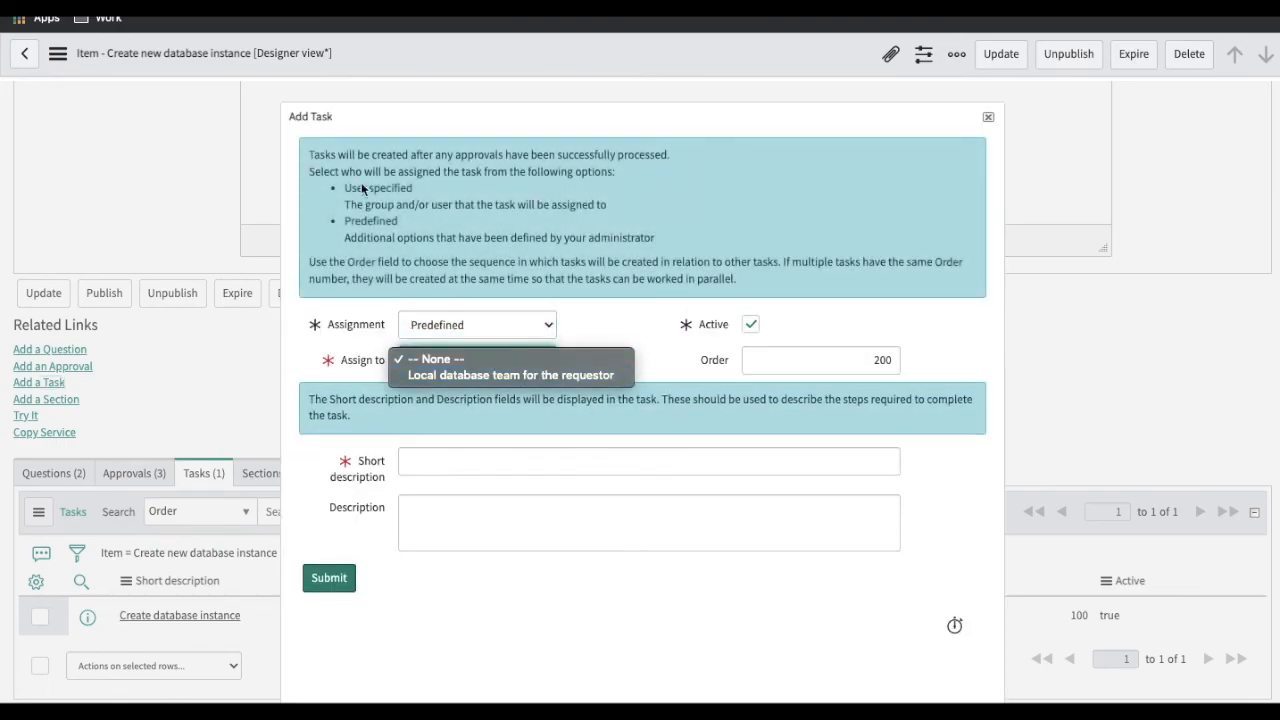
left_click(250, 20)
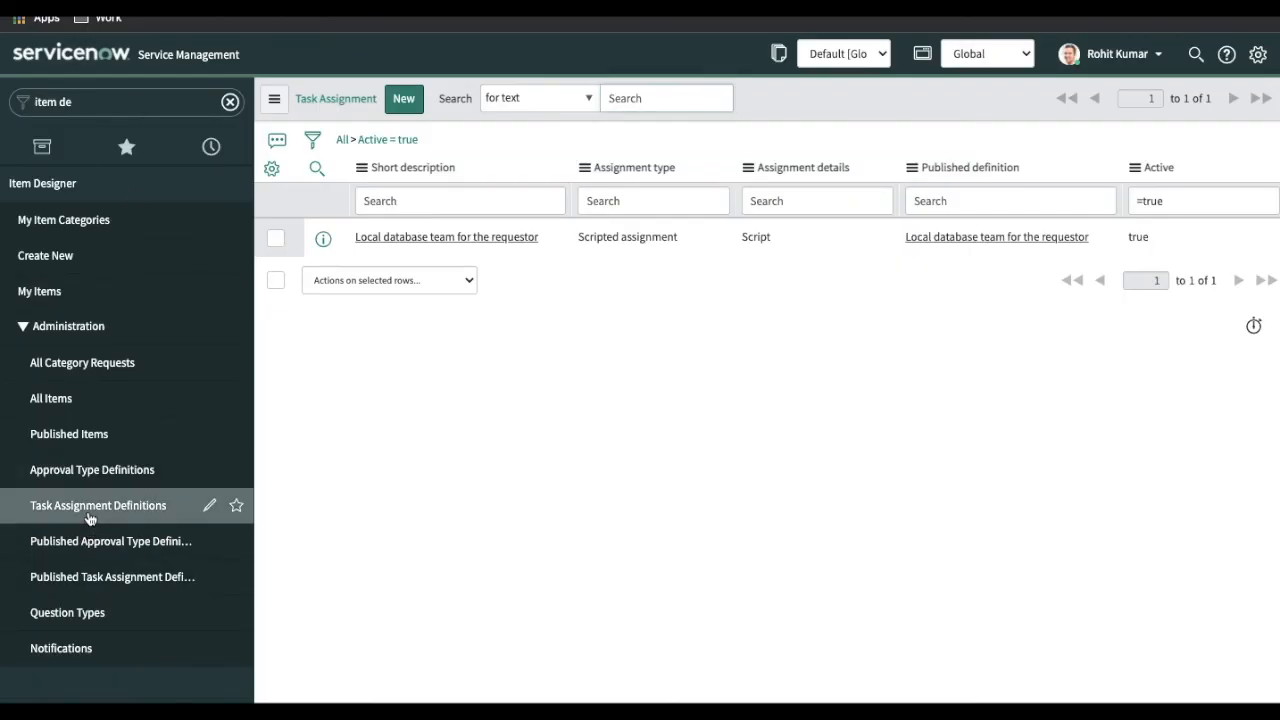
- Compare the task assignment definitions with the new task's predefined assignees, and open the Local database team for the requestor definition
left_click(88, 507)
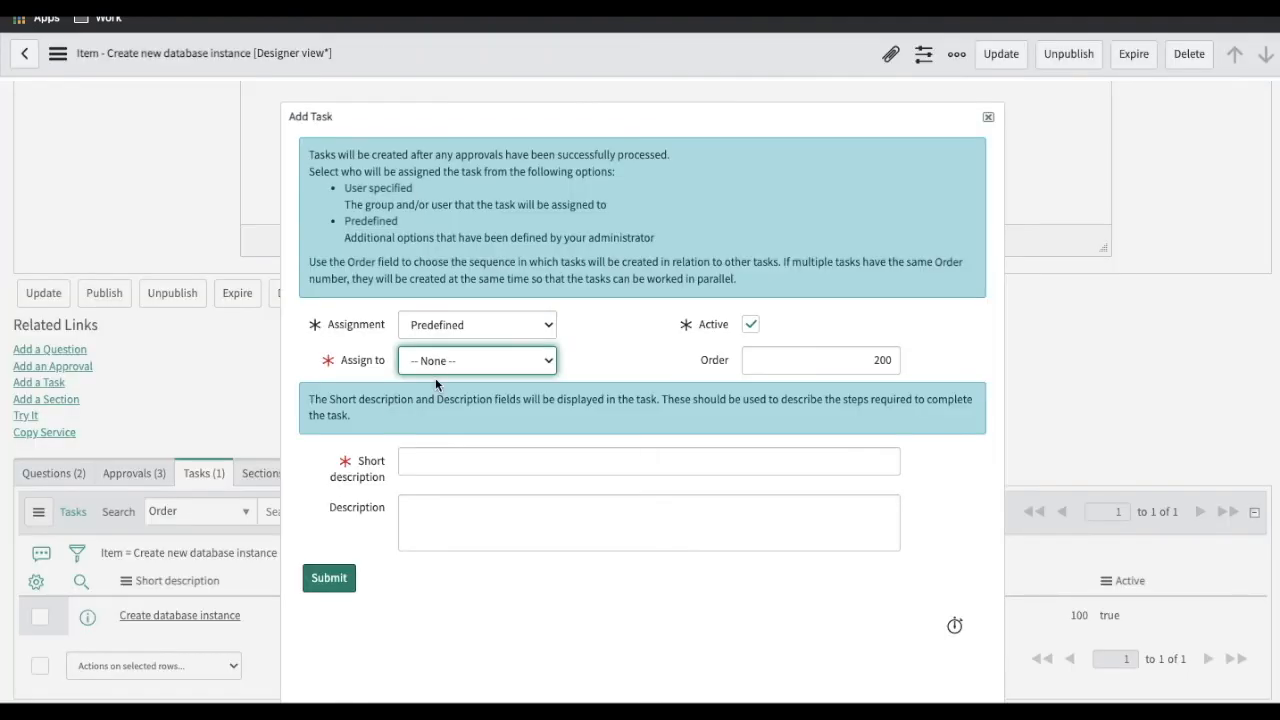
left_click(431, 364)
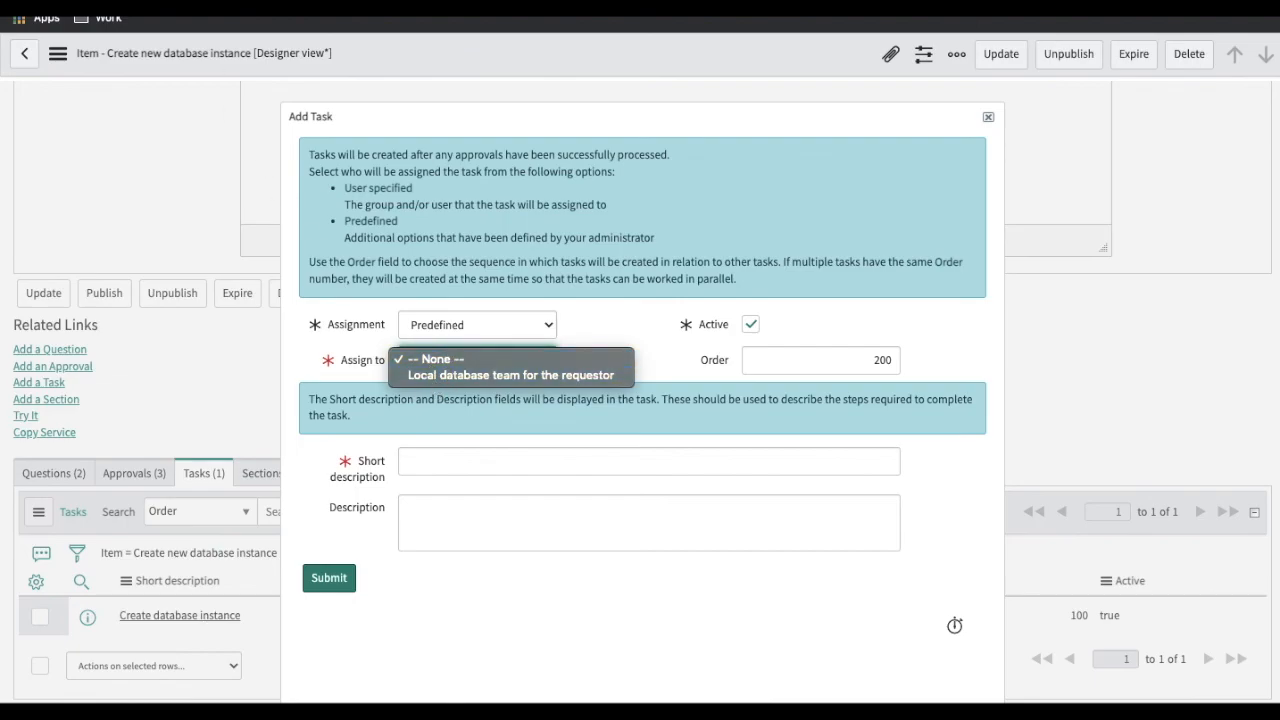
left_click(334, 251)
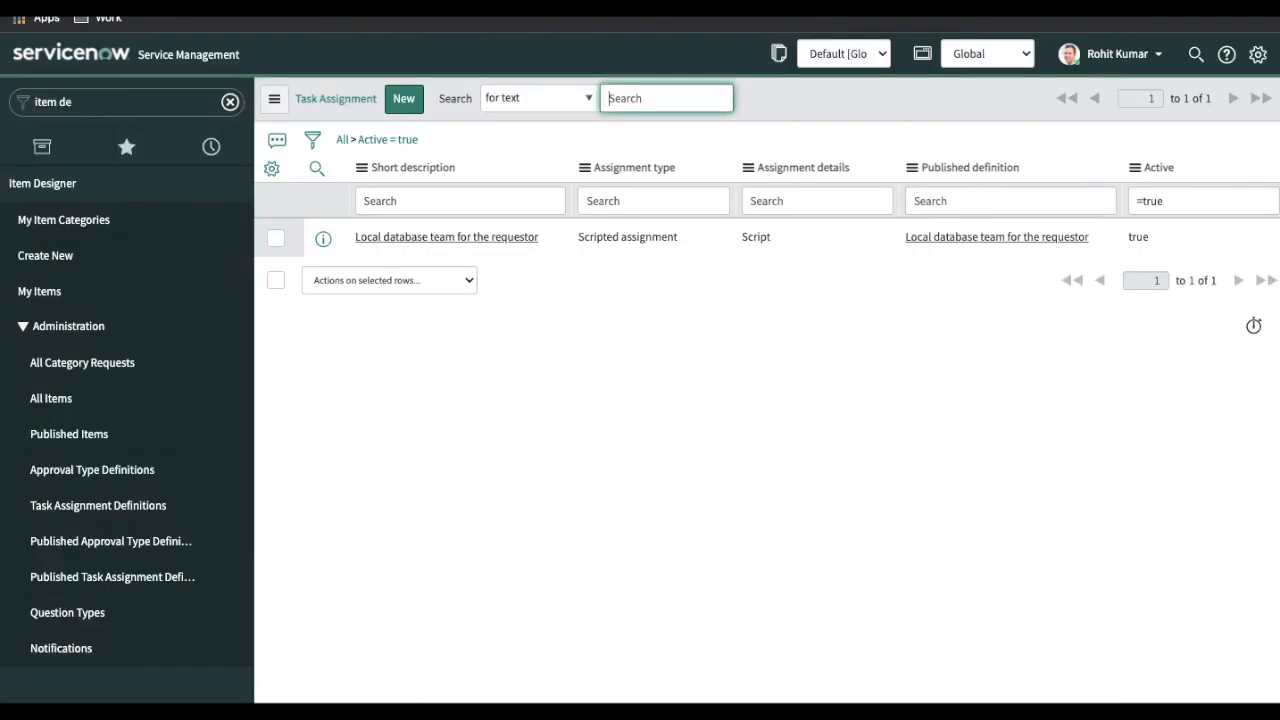
left_click(378, 242)
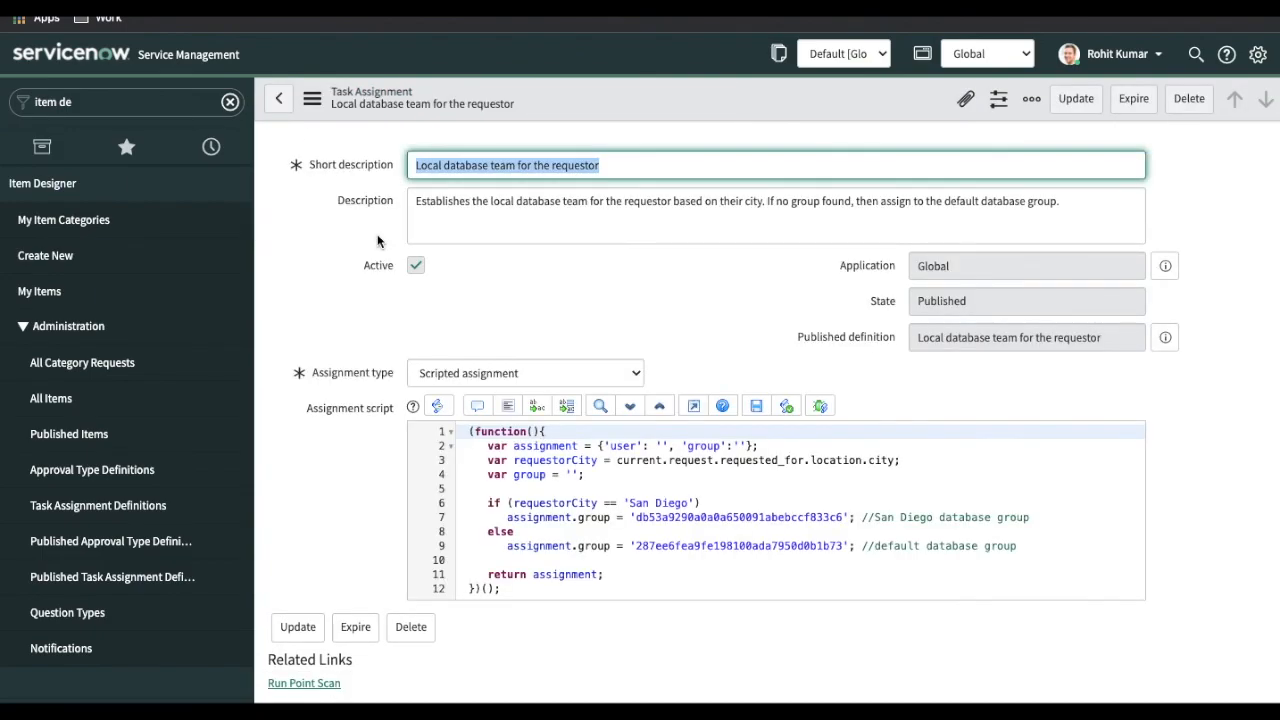